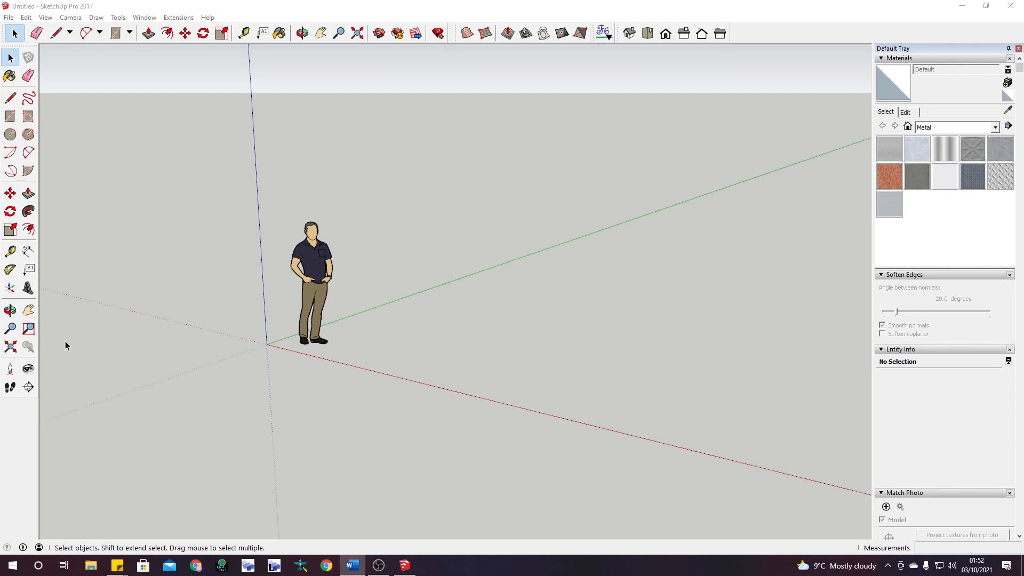
{"action": "left_click", "coordinate": [358, 162]}
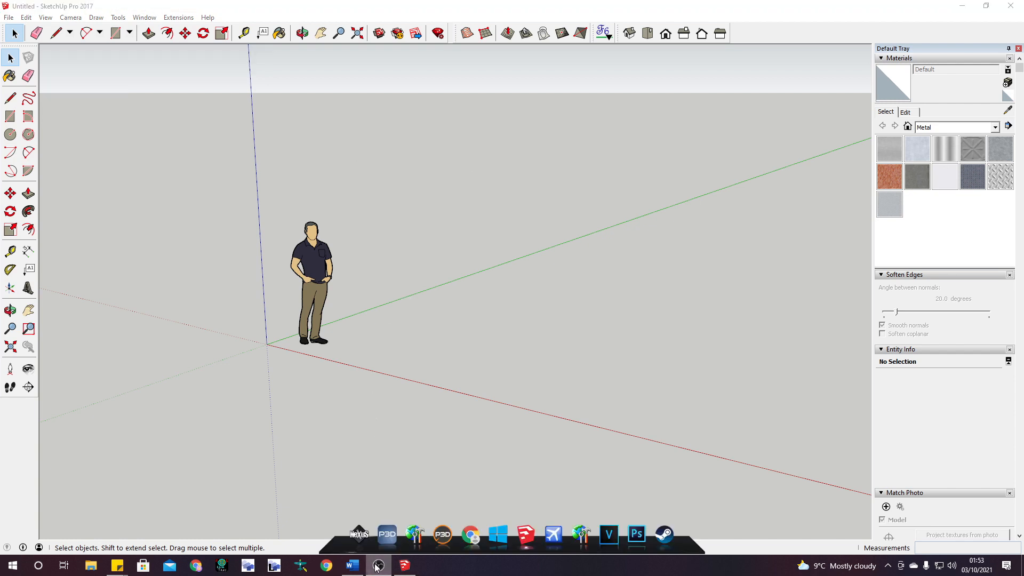
{"action": "left_click", "coordinate": [365, 3]}
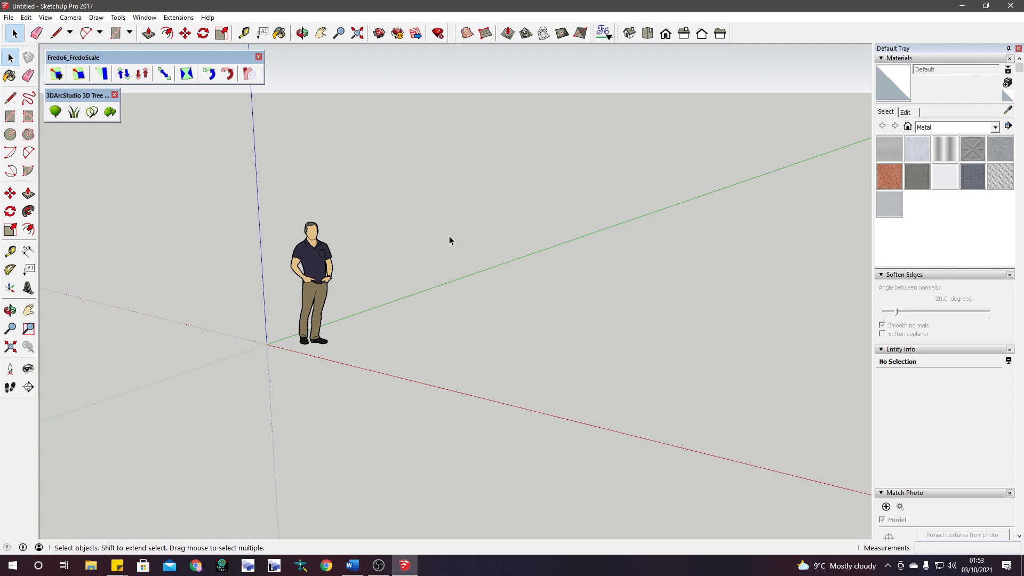
- Erase the standing figure with the Eraser tool and undo the erasure
{"action": "left_click_drag", "start_coordinate": [273, 191], "coordinate": [444, 440]}
{"action": "left_click", "coordinate": [465, 232]}
{"action": "left_click", "coordinate": [36, 33]}
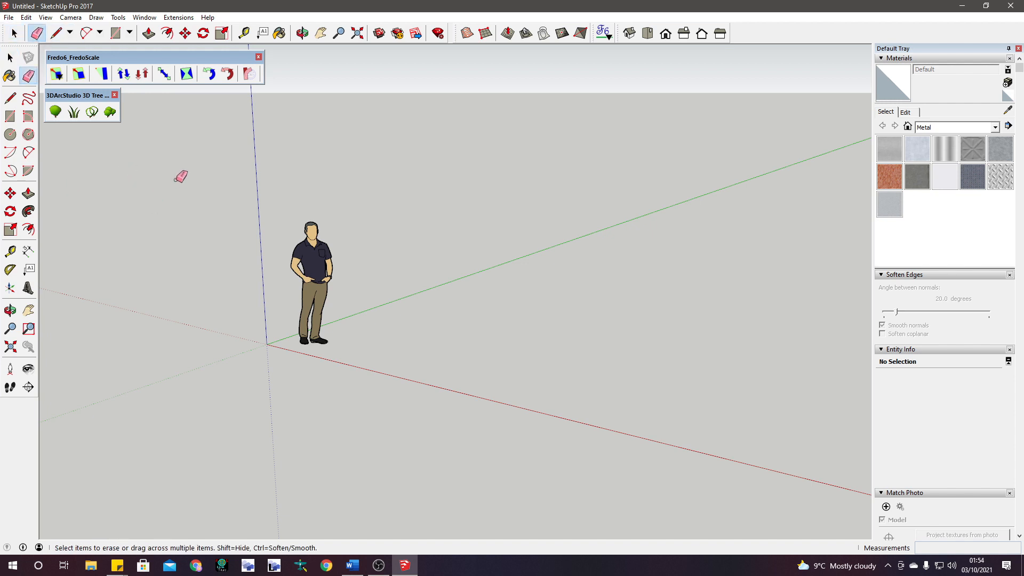
{"action": "left_click_drag", "start_coordinate": [344, 284], "coordinate": [380, 297]}
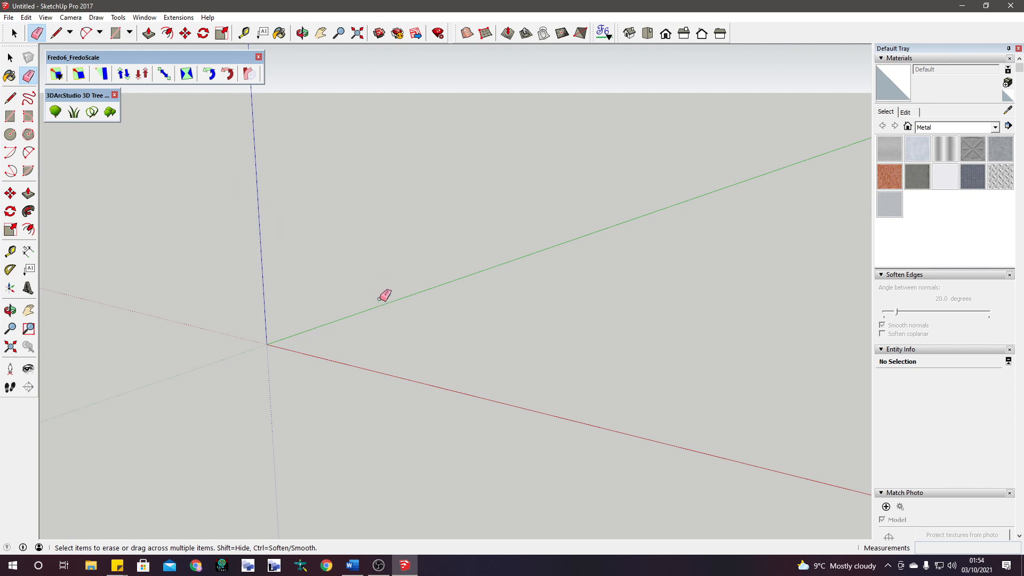
{"action": "key", "text": "ctrl+z"}
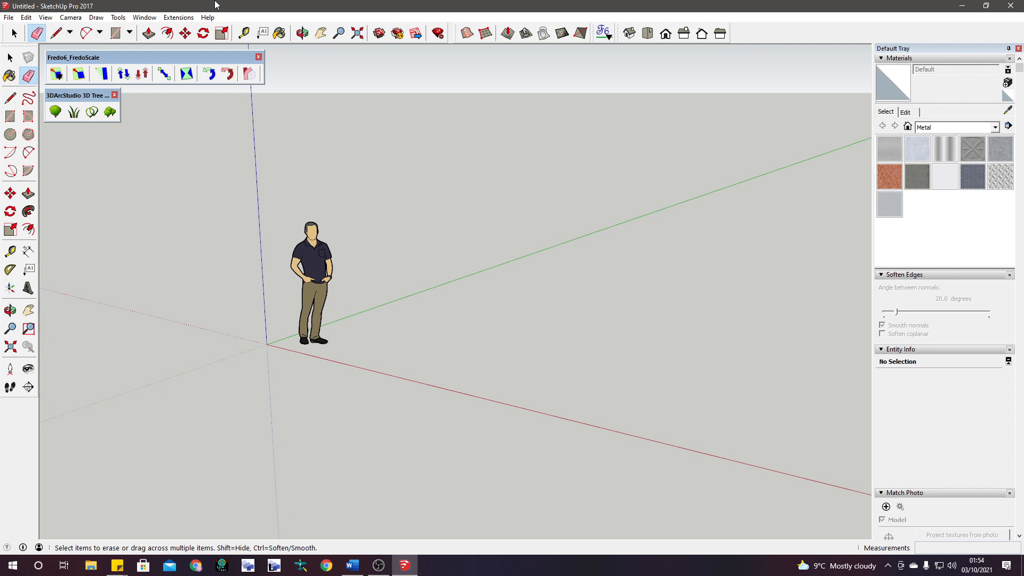
- Draw a vertical line from the origin up the blue axis and a closed four-sided face about 0.95 m wide against it
{"action": "left_click", "coordinate": [56, 33]}
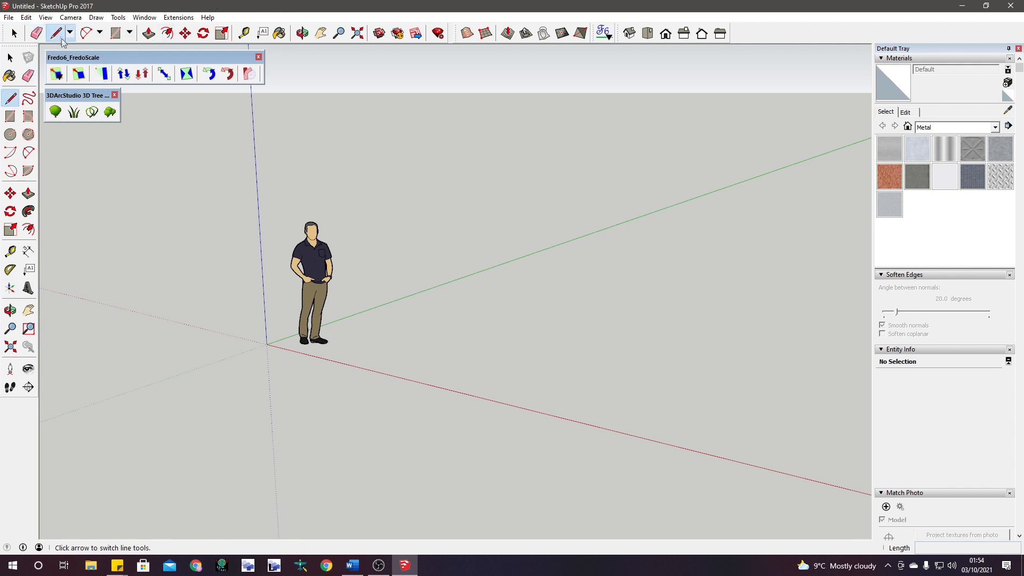
{"action": "left_click", "coordinate": [267, 344]}
{"action": "left_click", "coordinate": [261, 265]}
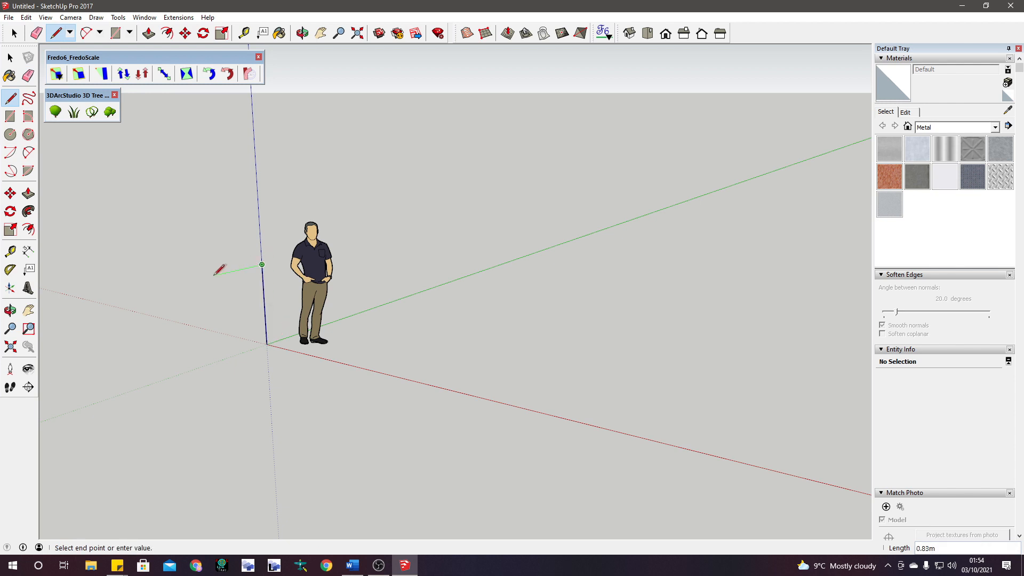
{"action": "left_click", "coordinate": [207, 277]}
{"action": "left_click", "coordinate": [208, 301]}
{"action": "left_click", "coordinate": [263, 288]}
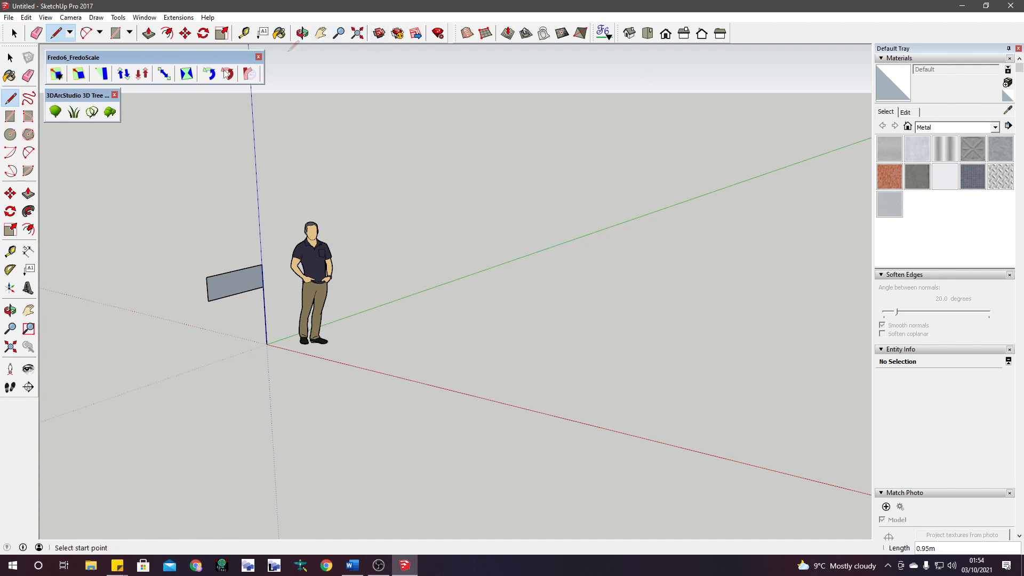
{"action": "left_click", "coordinate": [69, 33]}
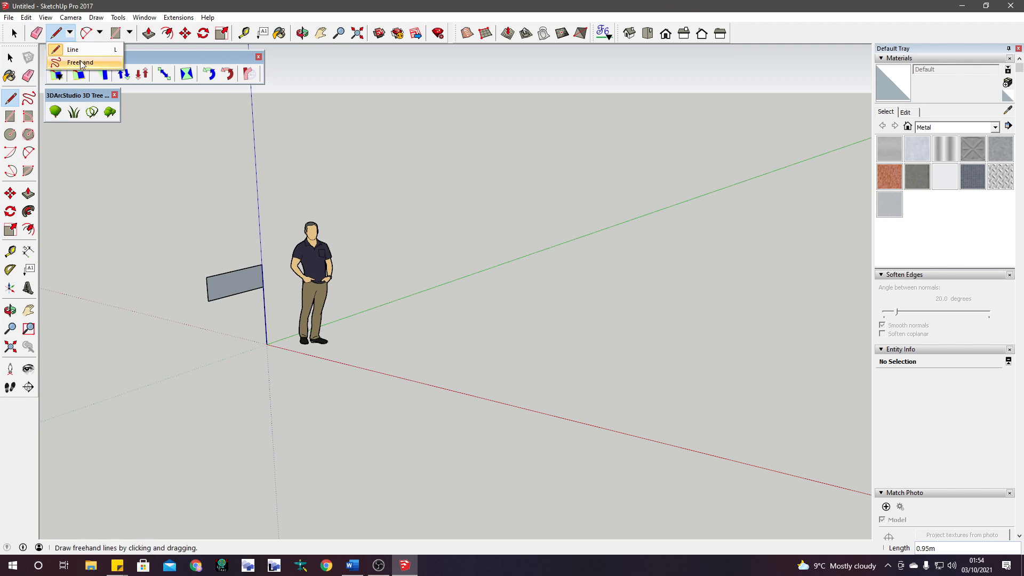
{"action": "left_click", "coordinate": [75, 39]}
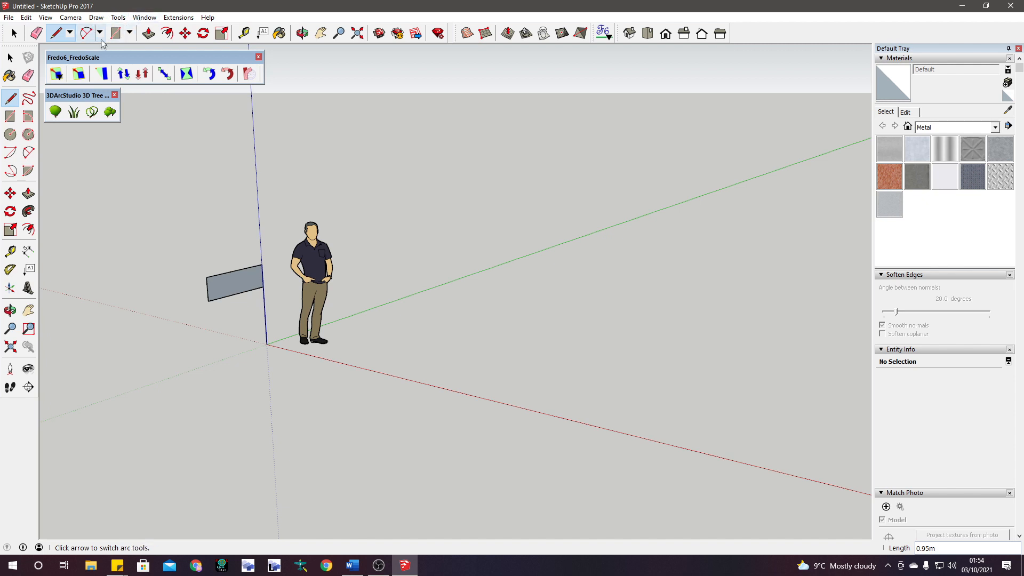
- Draw a centre-point arc of about 321 degrees around the origin, starting on the red axis
{"action": "left_click", "coordinate": [99, 33]}
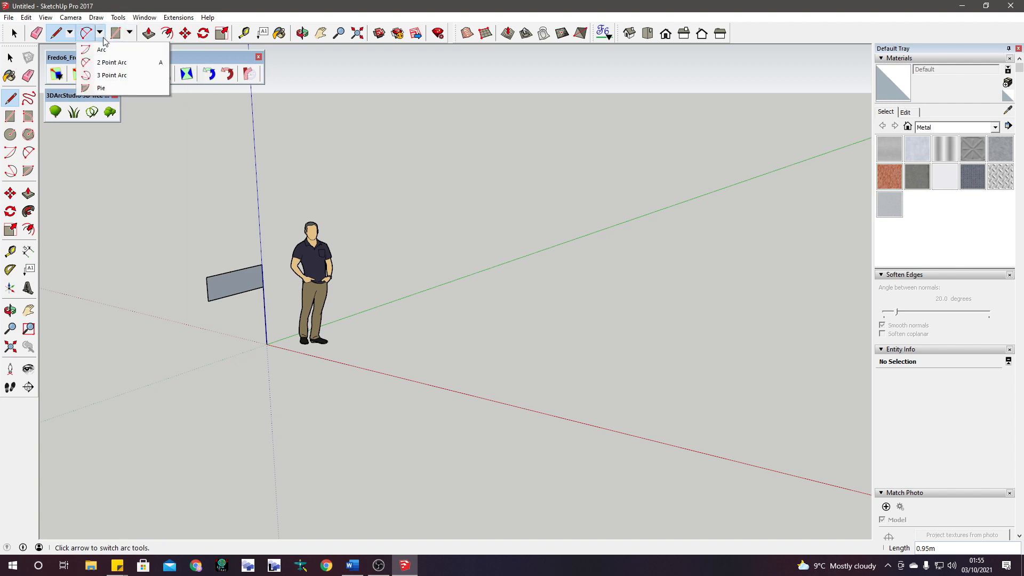
{"action": "left_click", "coordinate": [102, 49]}
{"action": "left_click", "coordinate": [267, 344]}
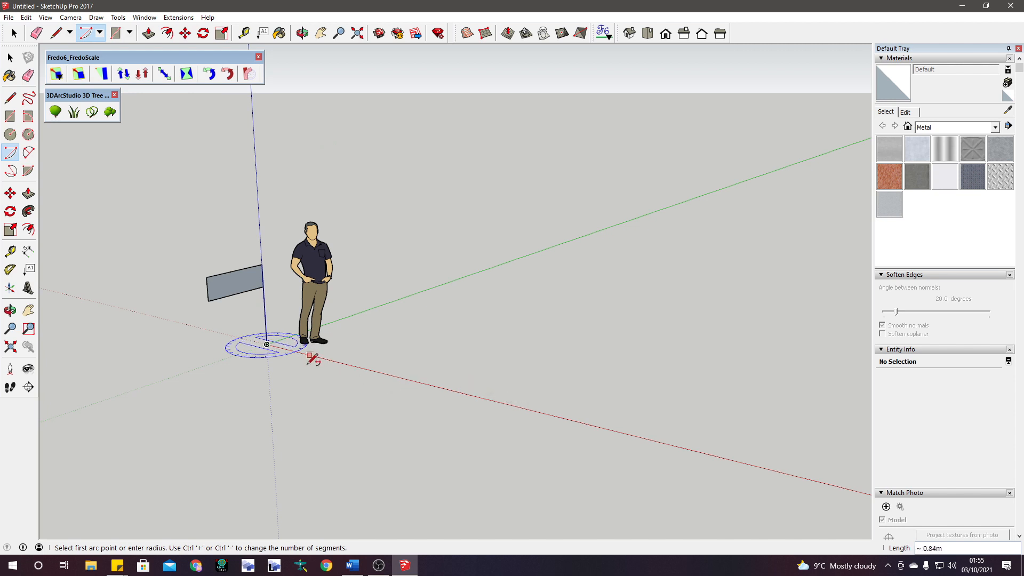
{"action": "middle_click_drag", "start_coordinate": [308, 359], "coordinate": [408, 462]}
{"action": "left_click", "coordinate": [417, 397]}
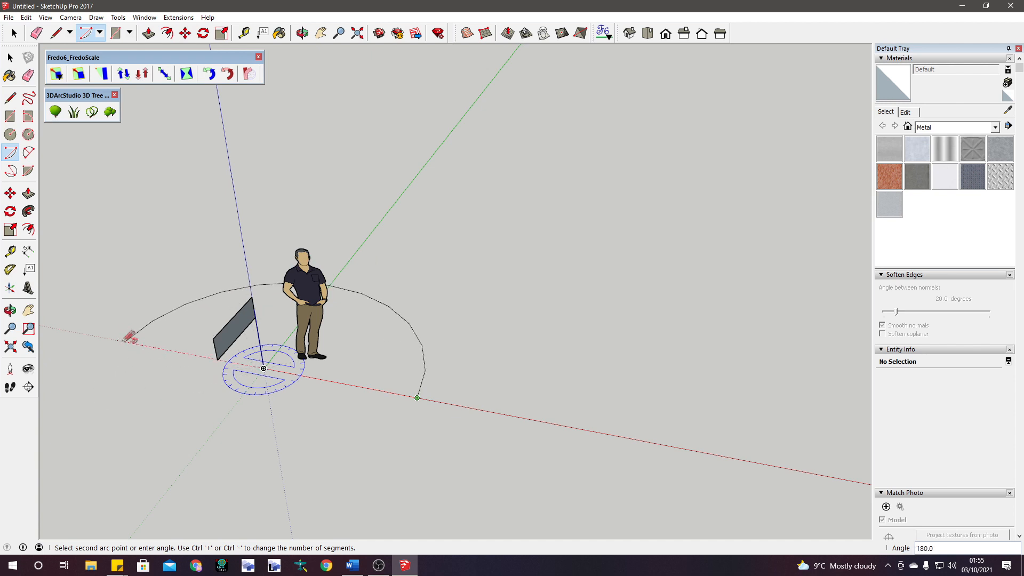
{"action": "left_click", "coordinate": [340, 463]}
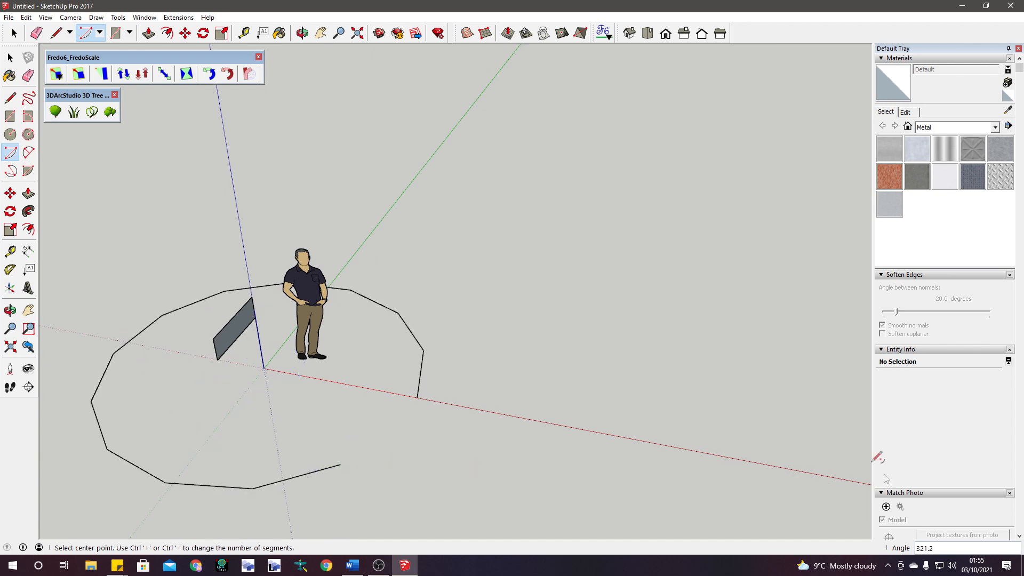
- Draw a pie-shaped face centred on the origin inside the arc, from the red axis to slightly past the green axis
{"action": "scroll", "coordinate": [599, 298], "scroll_direction": "down", "scroll_amount": 3}
{"action": "middle_click_drag", "start_coordinate": [590, 373], "coordinate": [341, 166]}
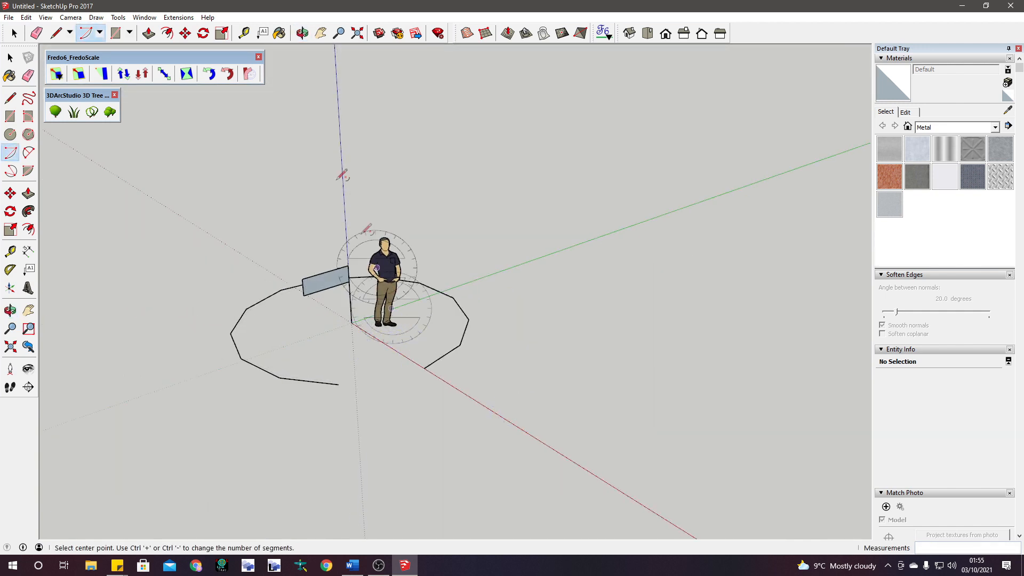
{"action": "left_click", "coordinate": [99, 33]}
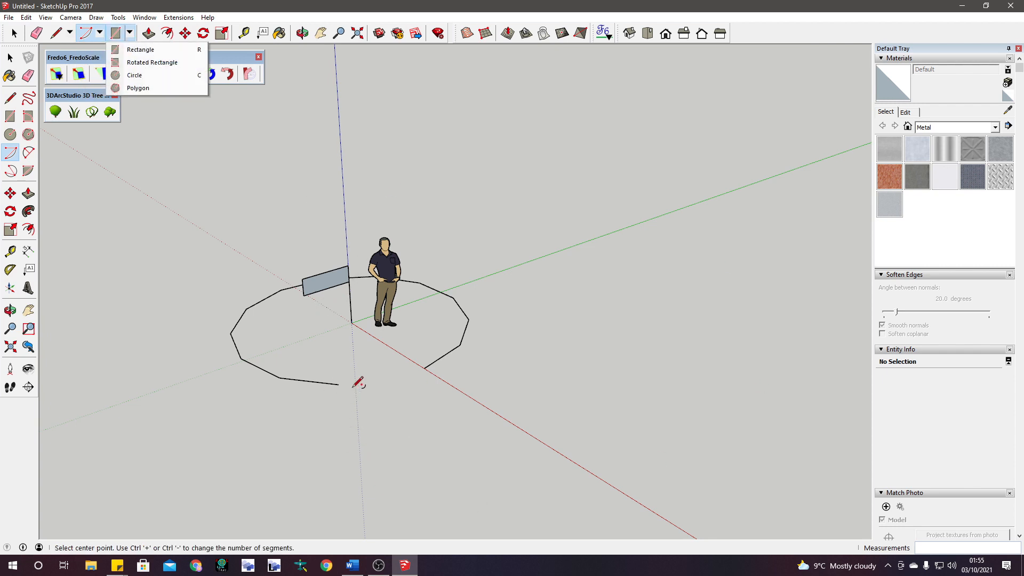
{"action": "mouse_move", "coordinate": [99, 33]}
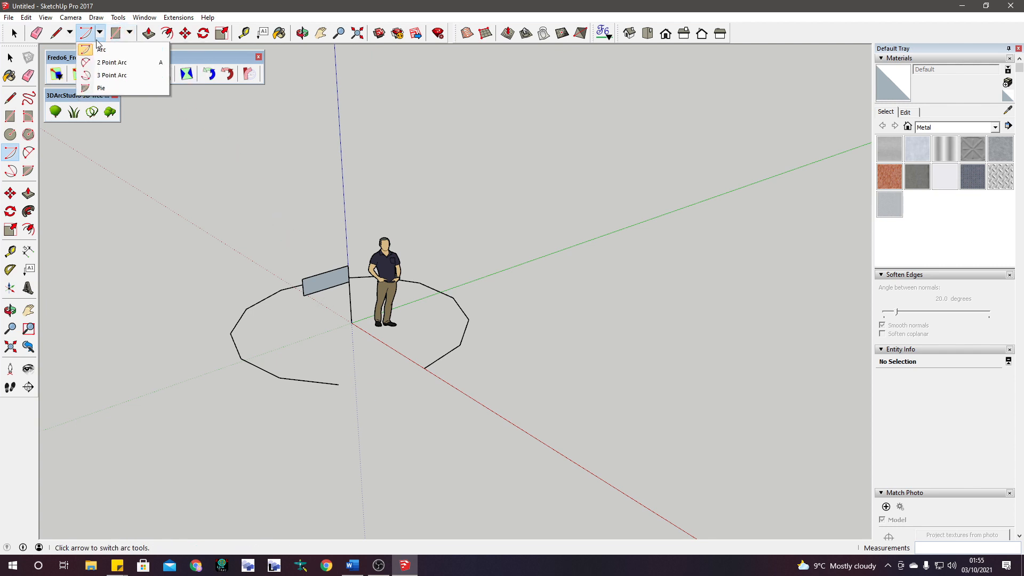
{"action": "left_click", "coordinate": [101, 88]}
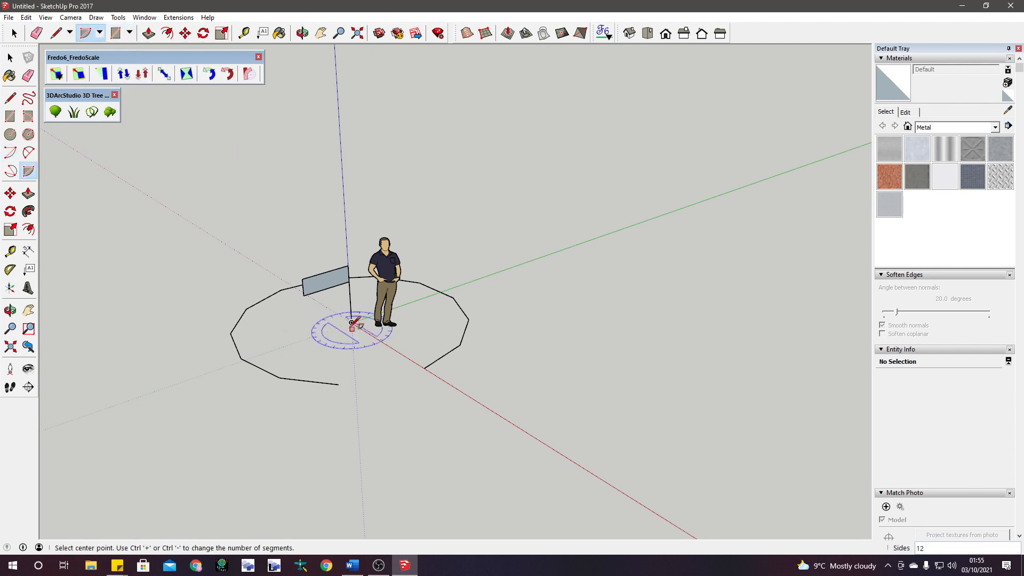
{"action": "left_click", "coordinate": [401, 353]}
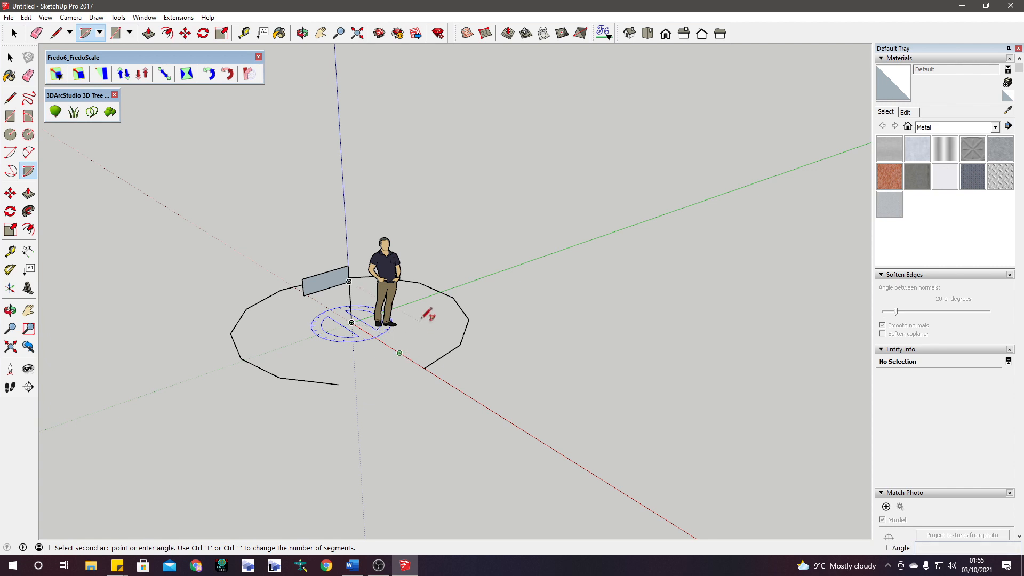
{"action": "scroll", "coordinate": [421, 299], "scroll_direction": "up", "scroll_amount": 3}
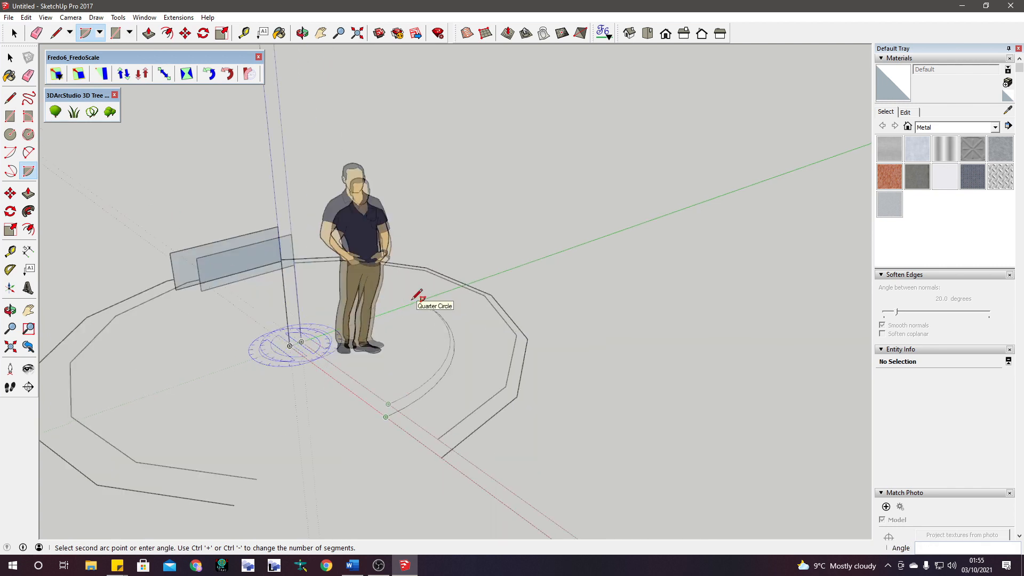
{"action": "left_click", "coordinate": [410, 280]}
{"action": "mouse_move", "coordinate": [425, 423]}
{"action": "middle_mouse_down"}
{"action": "mouse_move", "coordinate": [314, 273]}
{"action": "mouse_move", "coordinate": [380, 313]}
{"action": "mouse_move", "coordinate": [725, 414]}
{"action": "mouse_move", "coordinate": [492, 395]}
{"action": "mouse_move", "coordinate": [515, 350]}
{"action": "middle_mouse_up"}
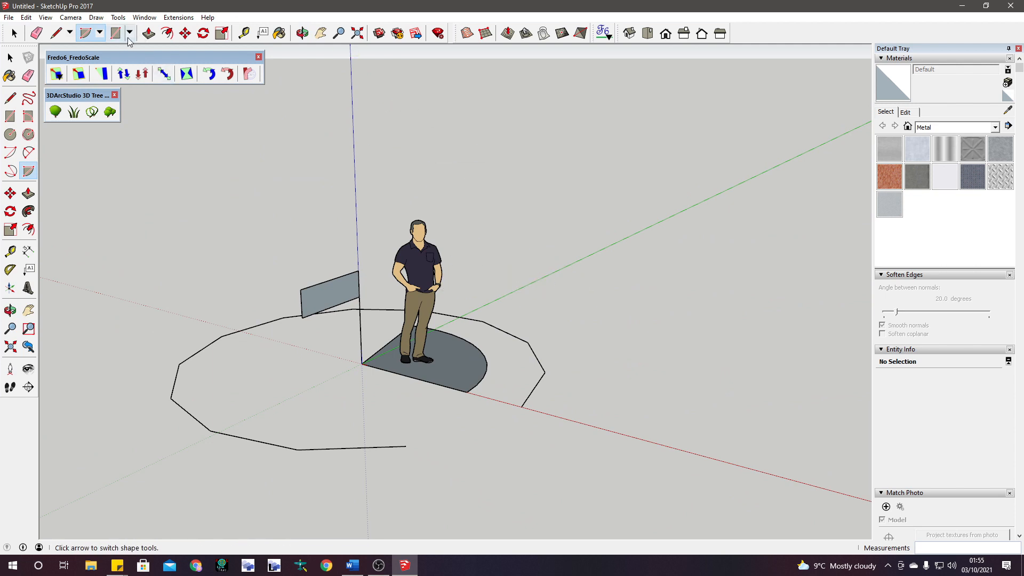
- Try to set the Polygon tool to 1 side
{"action": "left_click", "coordinate": [101, 34]}
{"action": "left_click", "coordinate": [112, 64]}
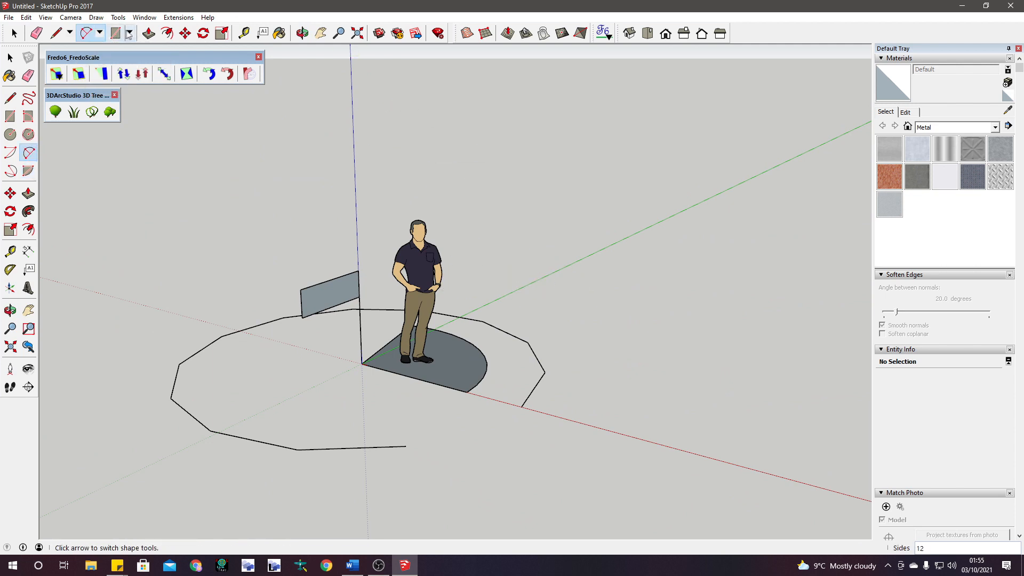
{"action": "left_click", "coordinate": [130, 34]}
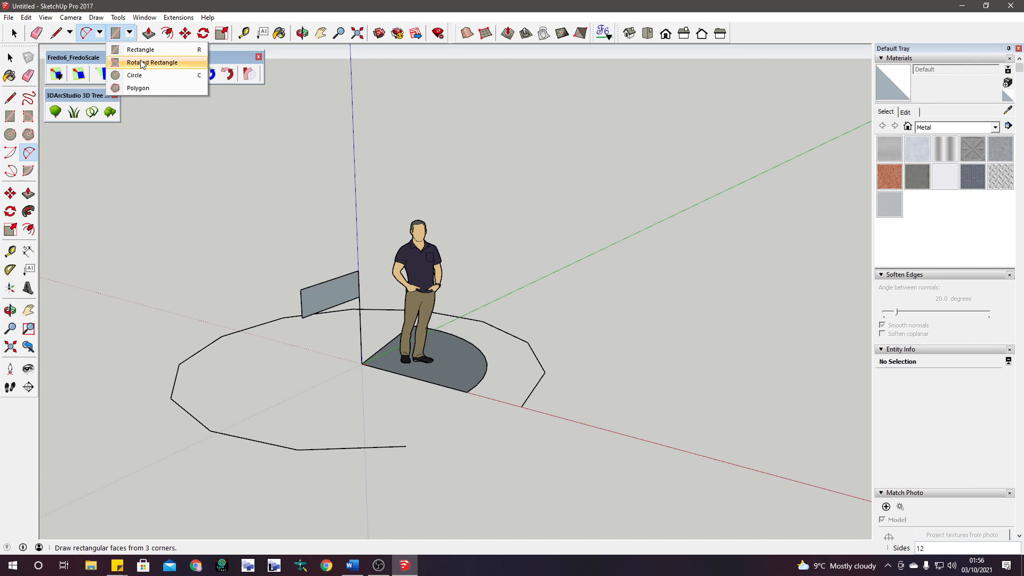
{"action": "left_click", "coordinate": [165, 88]}
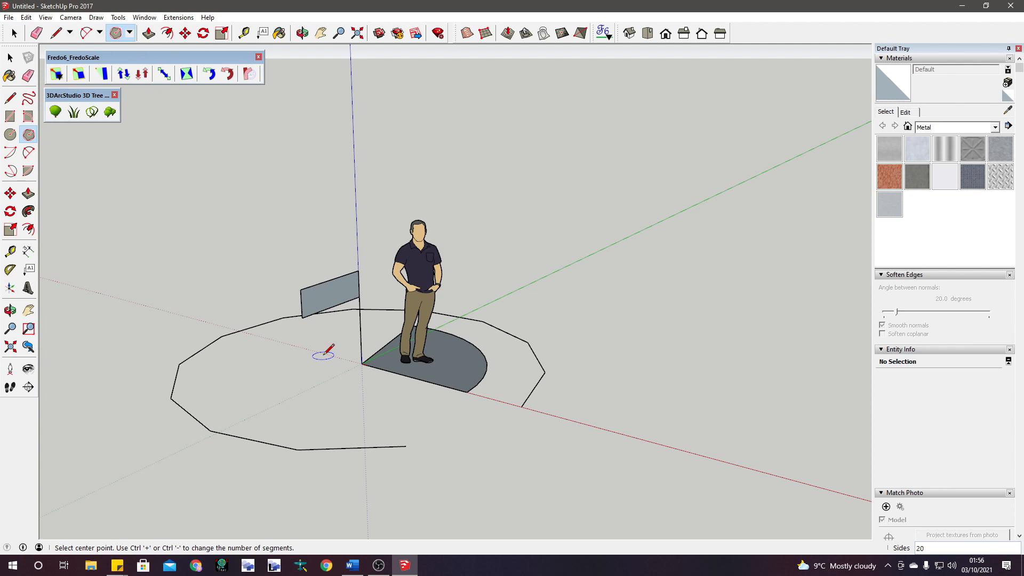
{"action": "type", "text": "1"}
{"action": "key", "text": "Return"}
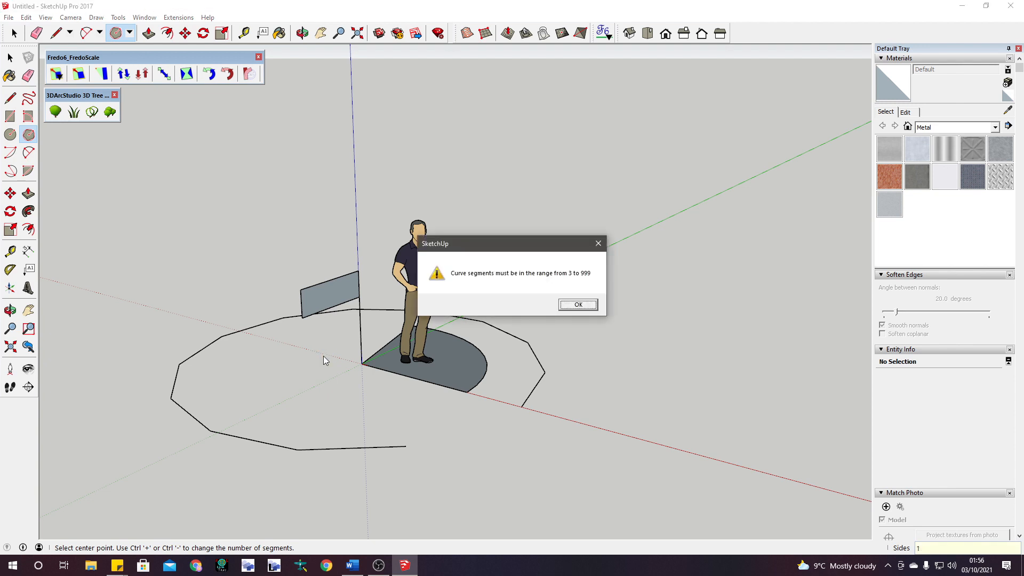
{"action": "key", "text": "Return"}
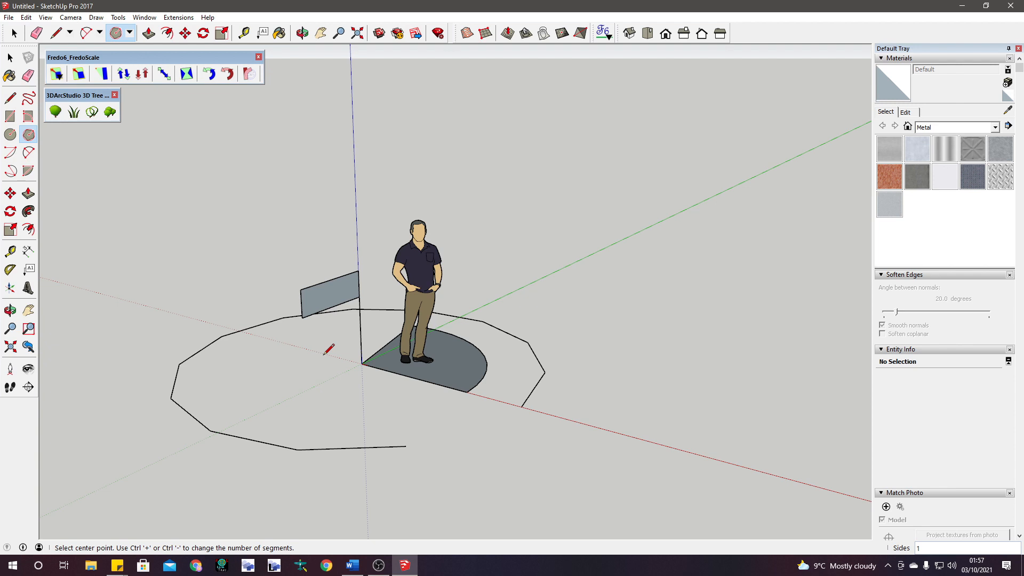
- Draw a 50-sided circle on the ground, centred on the origin and reaching just outside the arc
{"action": "left_click", "coordinate": [134, 32]}
{"action": "left_click", "coordinate": [130, 73]}
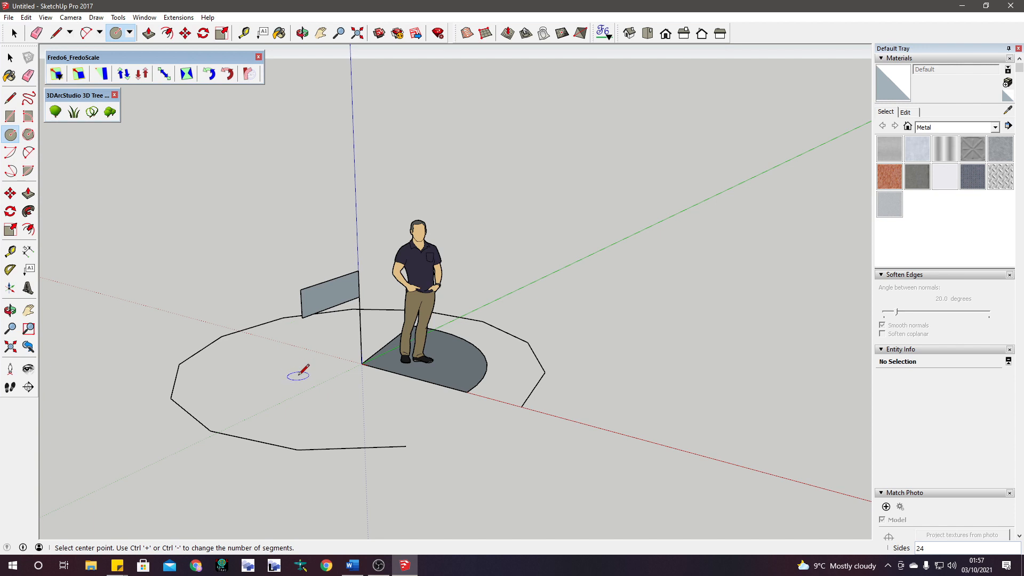
{"action": "type", "text": "54m"}
{"action": "key", "text": "Return"}
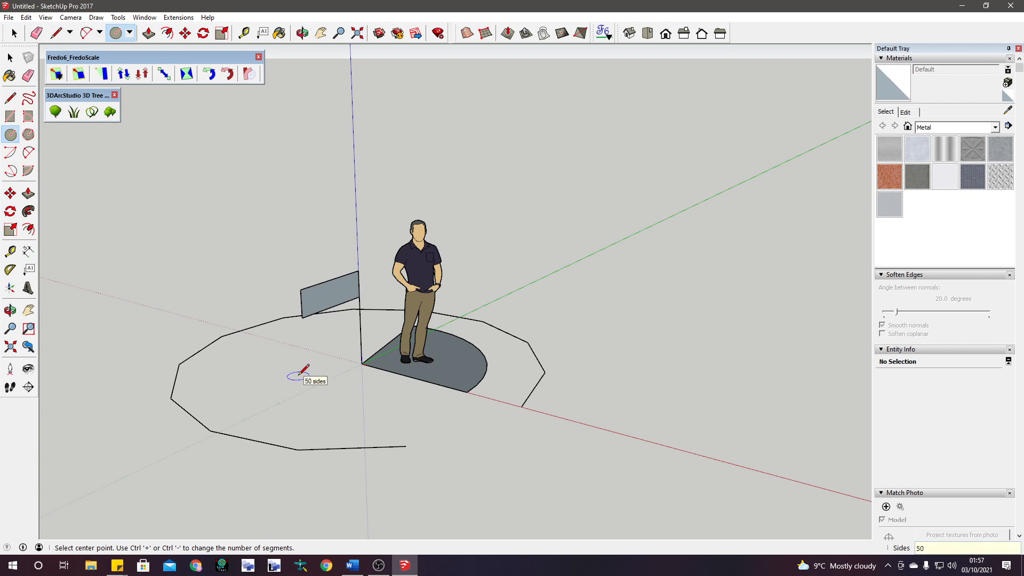
{"action": "scroll", "coordinate": [312, 368], "scroll_direction": "up", "scroll_amount": 3}
{"action": "left_click", "coordinate": [401, 361]}
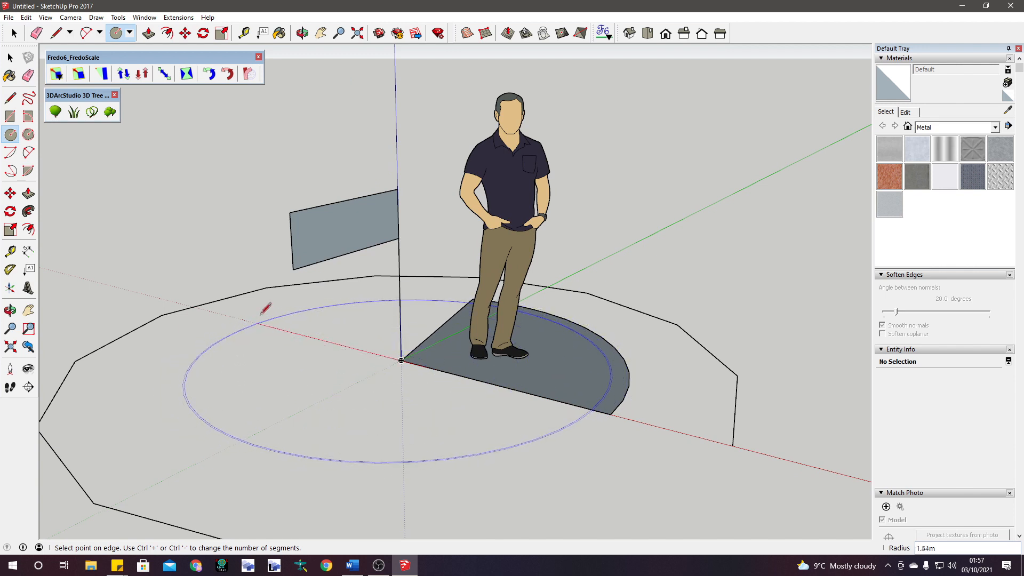
{"action": "left_click", "coordinate": [184, 301]}
- Set the radius of the circle just drawn to 90 m
{"action": "middle_click_drag", "start_coordinate": [187, 296], "coordinate": [361, 314]}
{"action": "scroll", "coordinate": [331, 331], "scroll_direction": "down", "scroll_amount": 3}
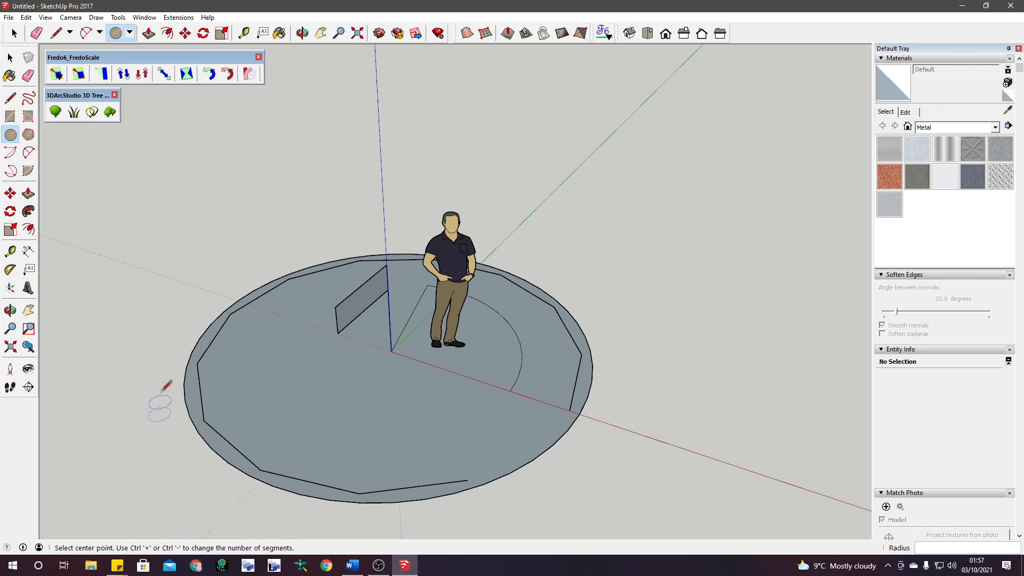
{"action": "scroll", "coordinate": [166, 385], "scroll_direction": "up", "scroll_amount": 6}
{"action": "middle_click_drag", "start_coordinate": [224, 331], "coordinate": [284, 291]}
{"action": "scroll", "coordinate": [259, 221], "scroll_direction": "down", "scroll_amount": 1}
{"action": "scroll", "coordinate": [207, 149], "scroll_direction": "down", "scroll_amount": 1}
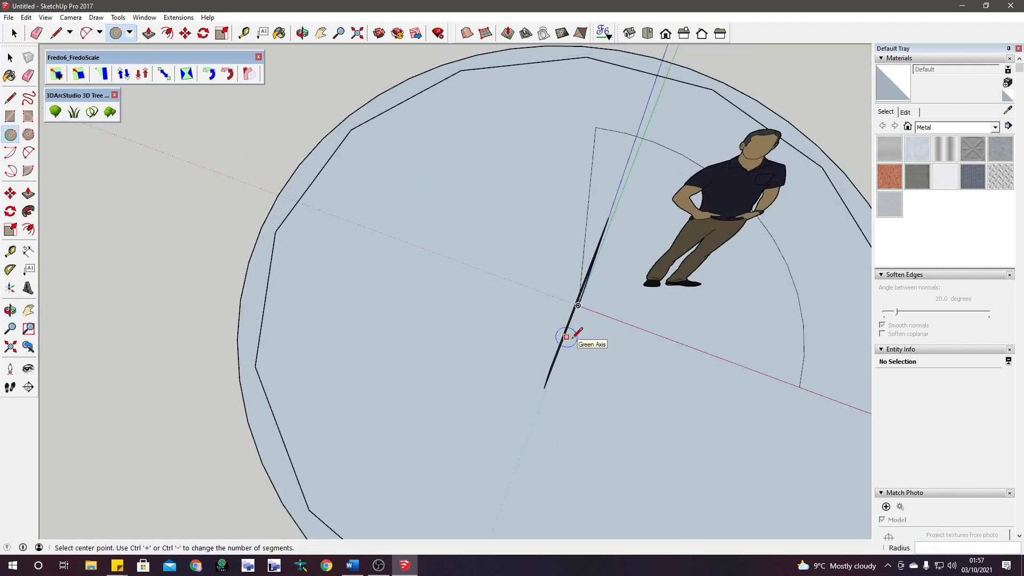
{"action": "type", "text": "90"}
{"action": "middle_click_drag", "start_coordinate": [620, 293], "coordinate": [571, 304]}
- Draw a second circle centred on the origin with its edge close to the large circle's edge, forming a narrow outer ring
{"action": "left_click", "coordinate": [571, 335]}
{"action": "scroll", "coordinate": [355, 176], "scroll_direction": "down", "scroll_amount": 10}
{"action": "middle_click_drag", "start_coordinate": [490, 319], "coordinate": [554, 186]}
{"action": "scroll", "coordinate": [600, 292], "scroll_direction": "down", "scroll_amount": 4}
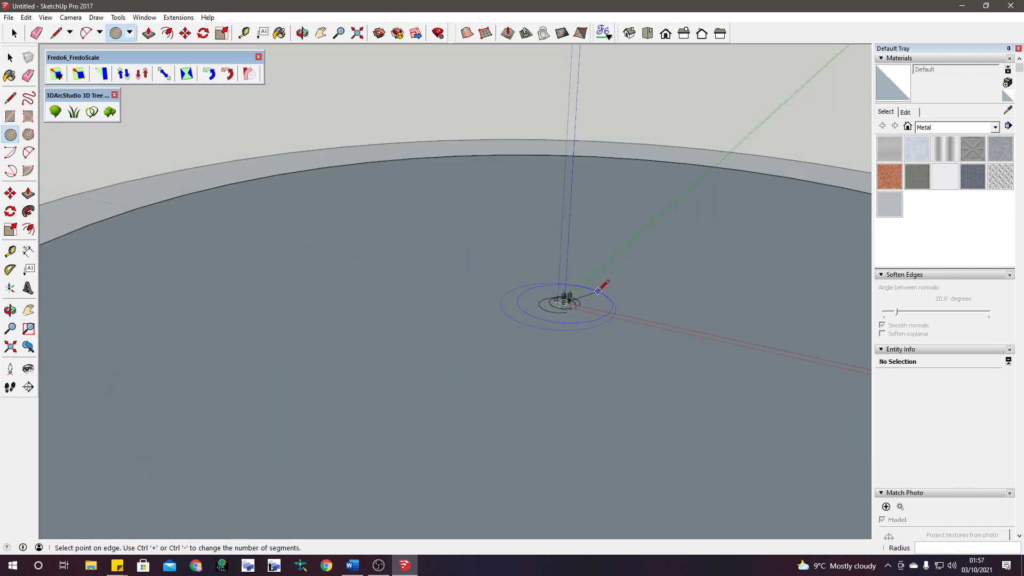
{"action": "scroll", "coordinate": [599, 291], "scroll_direction": "down", "scroll_amount": 3}
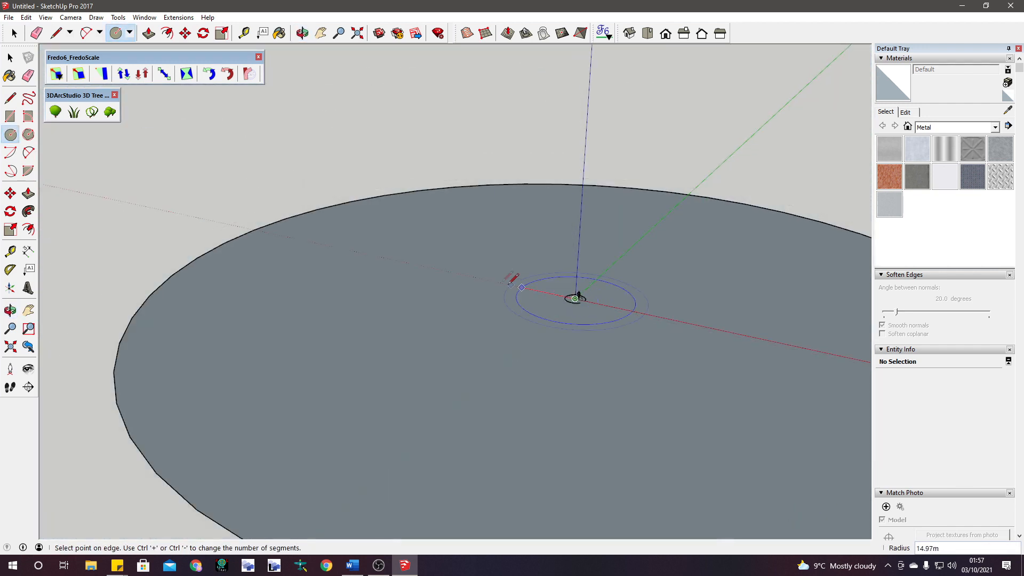
{"action": "left_click", "coordinate": [251, 221]}
{"action": "middle_click_drag", "start_coordinate": [297, 251], "coordinate": [315, 314]}
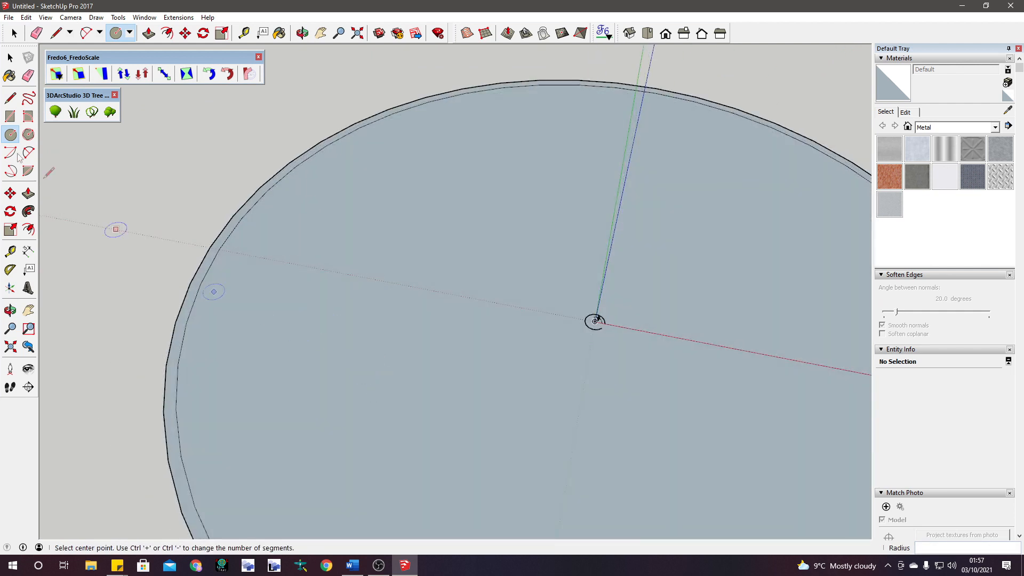
{"action": "scroll", "coordinate": [182, 234], "scroll_direction": "up", "scroll_amount": 5}
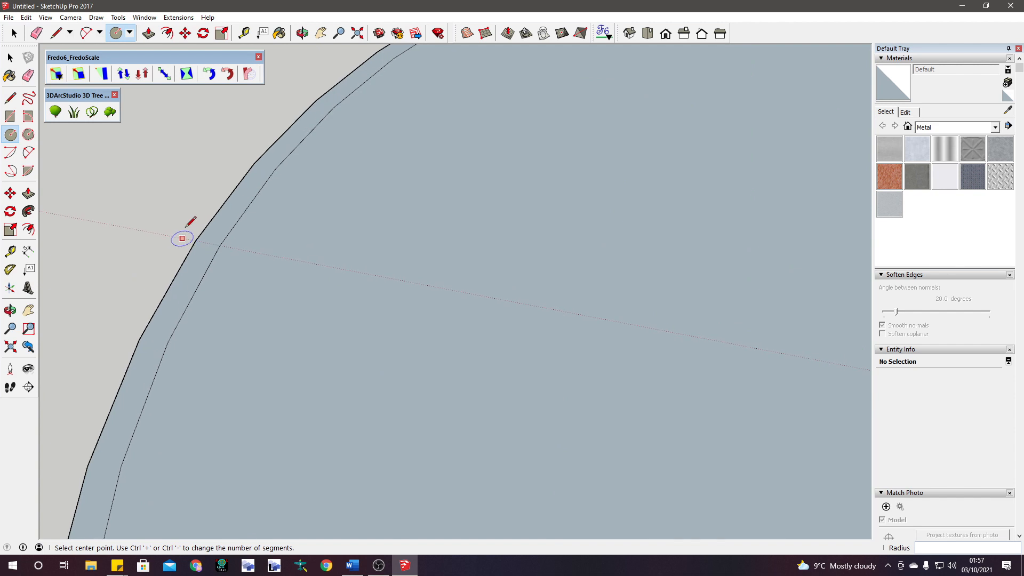
- Undo the two large circles centred on the origin
{"action": "scroll", "coordinate": [192, 235], "scroll_direction": "up", "scroll_amount": 2}
{"action": "middle_click_drag", "start_coordinate": [469, 368], "coordinate": [394, 346]}
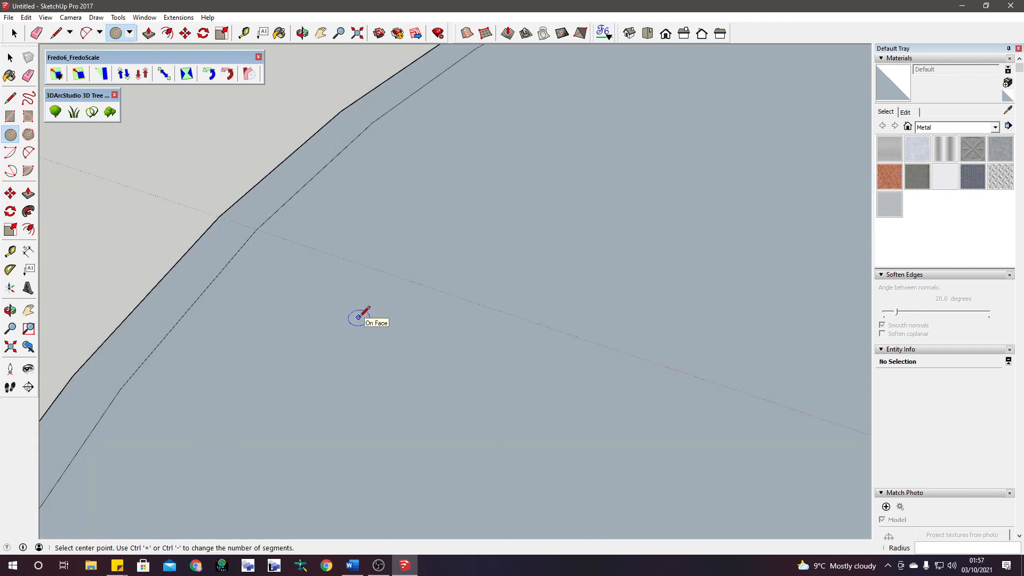
{"action": "scroll", "coordinate": [358, 317], "scroll_direction": "down", "scroll_amount": 10}
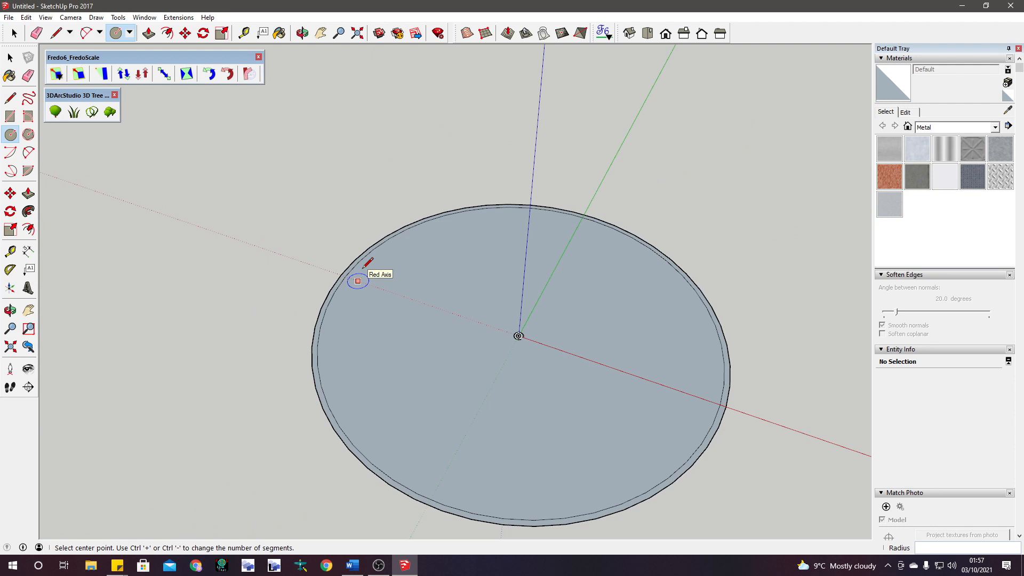
{"action": "key", "text": "ctrl+z"}
{"action": "scroll", "coordinate": [395, 267], "scroll_direction": "down", "scroll_amount": 4}
{"action": "scroll", "coordinate": [503, 325], "scroll_direction": "up", "scroll_amount": 5}
{"action": "middle_click_drag", "start_coordinate": [537, 314], "coordinate": [397, 162]}
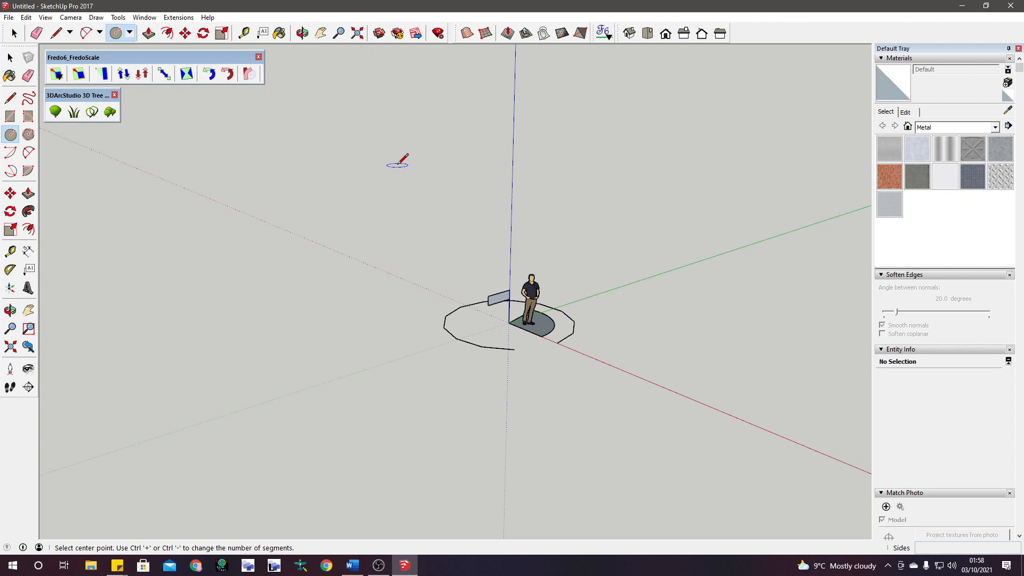
{"action": "scroll", "coordinate": [528, 304], "scroll_direction": "up", "scroll_amount": 7}
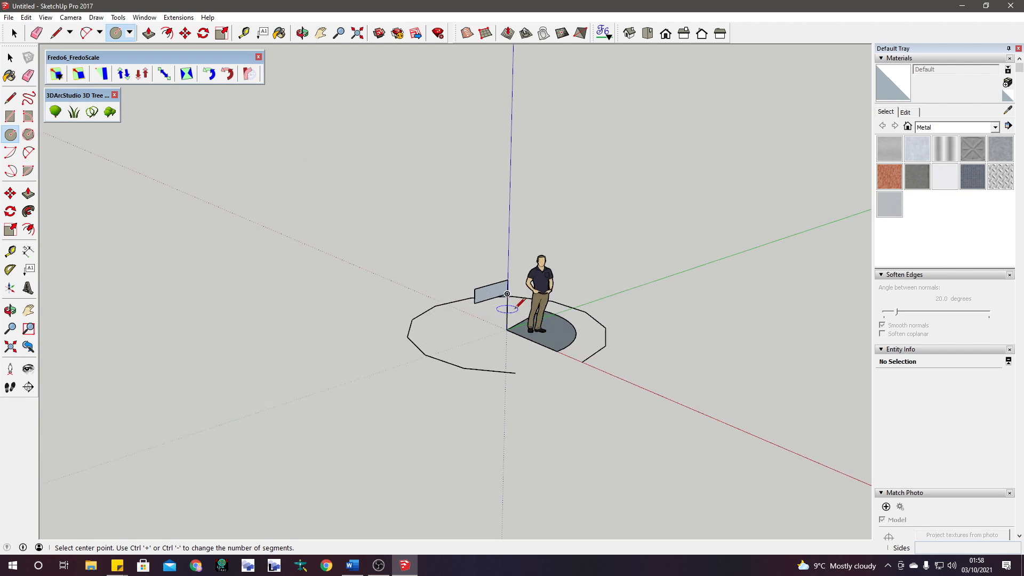
{"action": "middle_click_drag", "start_coordinate": [549, 287], "coordinate": [469, 219]}
- Switch the displayed material collection to In Model
{"action": "left_click", "coordinate": [996, 127]}
{"action": "left_click", "coordinate": [947, 259]}
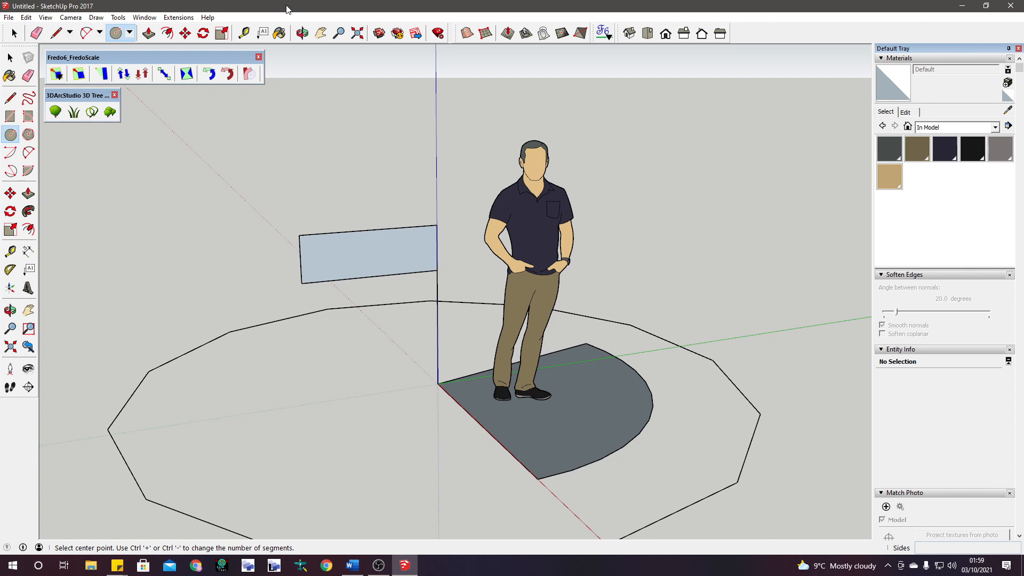
- Erase the standing figure with the Eraser, and undo the deletion
{"action": "middle_click_drag", "start_coordinate": [532, 411], "coordinate": [577, 407]}
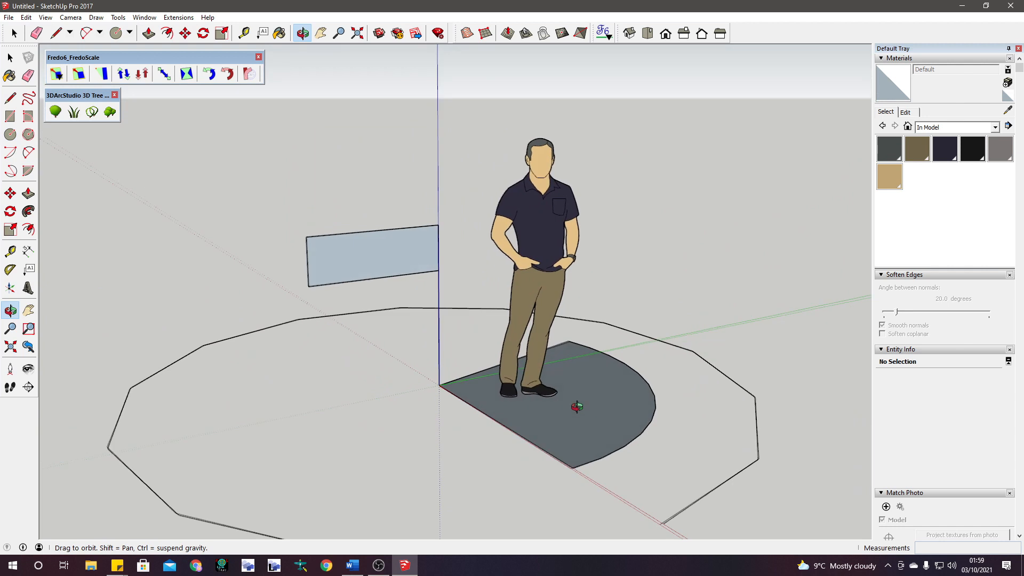
{"action": "middle_click_drag", "start_coordinate": [379, 263], "coordinate": [299, 234]}
{"action": "key", "text": "c"}
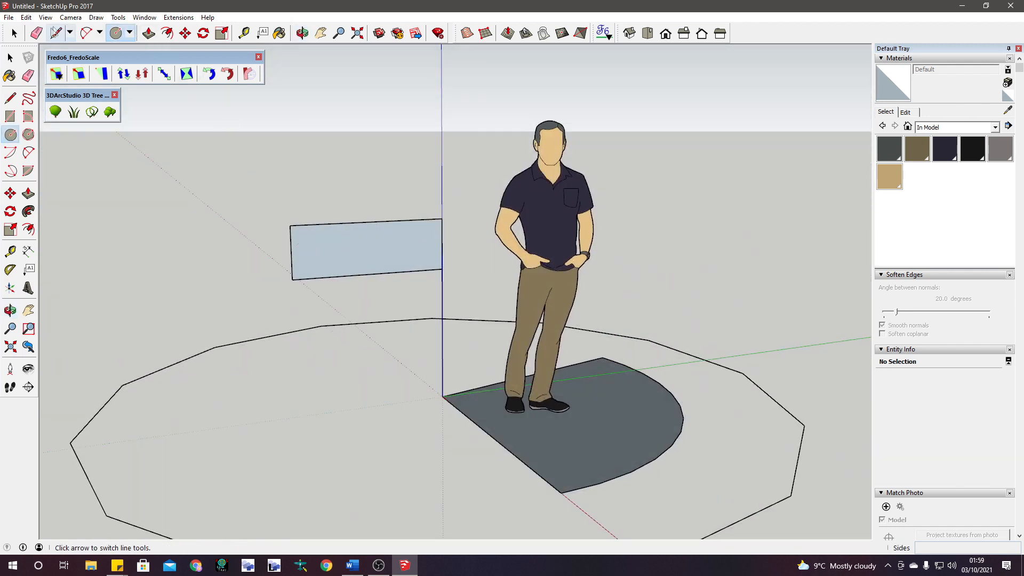
{"action": "left_click", "coordinate": [37, 33]}
{"action": "left_click", "coordinate": [534, 174]}
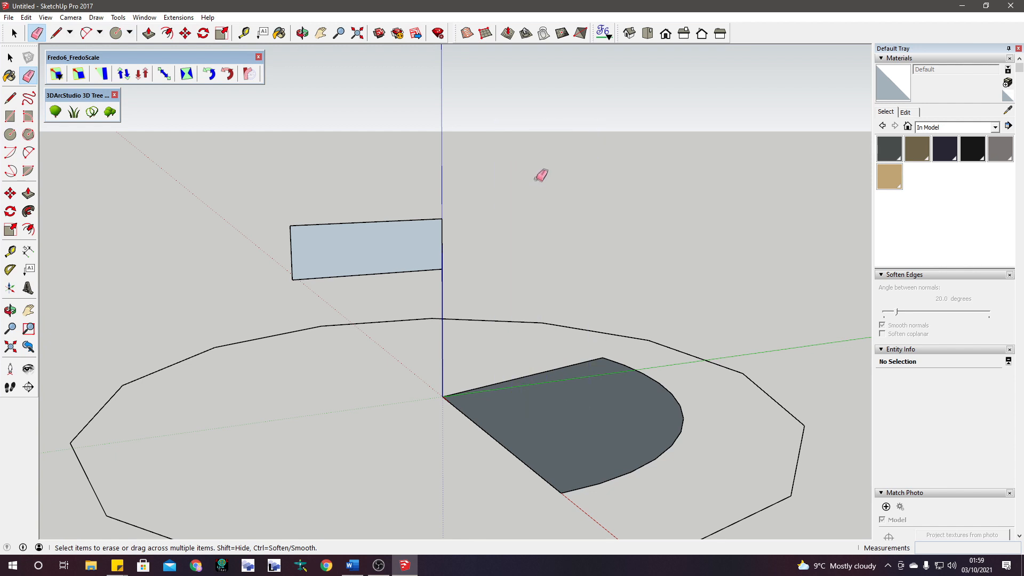
{"action": "key", "text": "ctrl+z"}
- Select the standing figure and delete it
{"action": "key", "text": "space"}
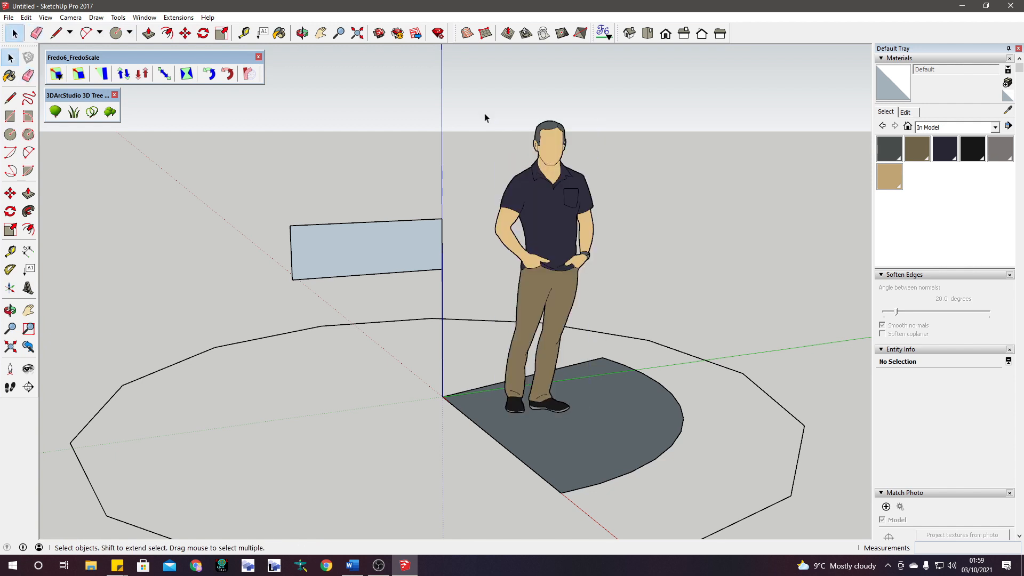
{"action": "left_click", "coordinate": [574, 213]}
{"action": "key", "text": "Delete"}
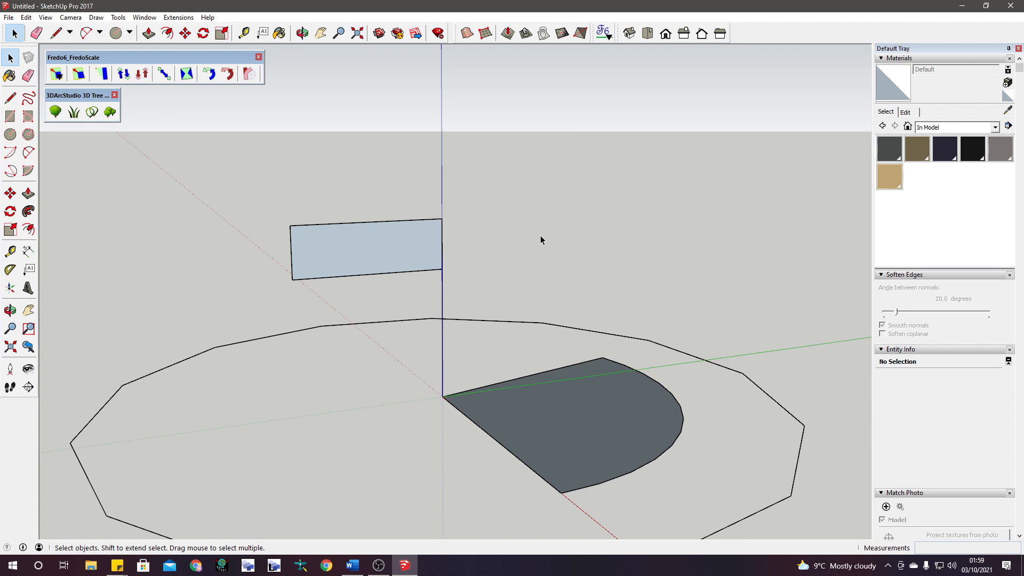
- Push/Pull the vertical rectangle about 0.49 m into a box, and pull its faces further to enlarge it
{"action": "left_click", "coordinate": [153, 37]}
{"action": "middle_click_drag", "start_coordinate": [377, 231], "coordinate": [500, 291]}
{"action": "left_click_drag", "start_coordinate": [396, 246], "coordinate": [434, 274]}
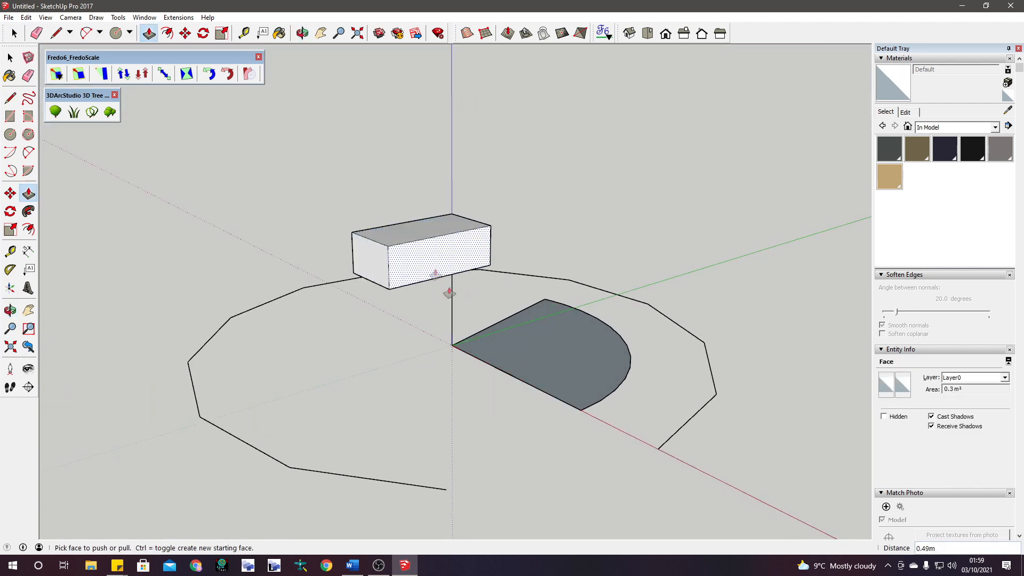
{"action": "left_click_drag", "start_coordinate": [361, 258], "coordinate": [368, 188]}
{"action": "left_click_drag", "start_coordinate": [434, 246], "coordinate": [469, 295]}
- Push/Pull the pie-shaped face upward about 0.19 m into a slab
{"action": "left_click_drag", "start_coordinate": [568, 363], "coordinate": [556, 341]}
{"action": "middle_click_drag", "start_coordinate": [560, 370], "coordinate": [576, 348]}
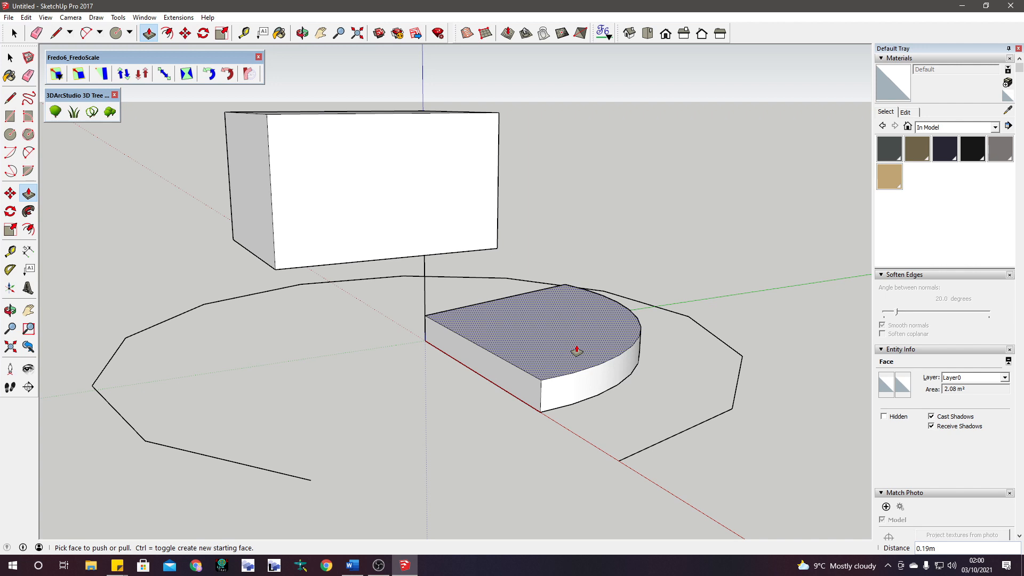
- Turn on the display of hidden geometry to reveal the segment edges on the slab's curved side
{"action": "middle_click_drag", "start_coordinate": [573, 344], "coordinate": [361, 395]}
{"action": "scroll", "coordinate": [361, 395], "scroll_direction": "up", "scroll_amount": 3}
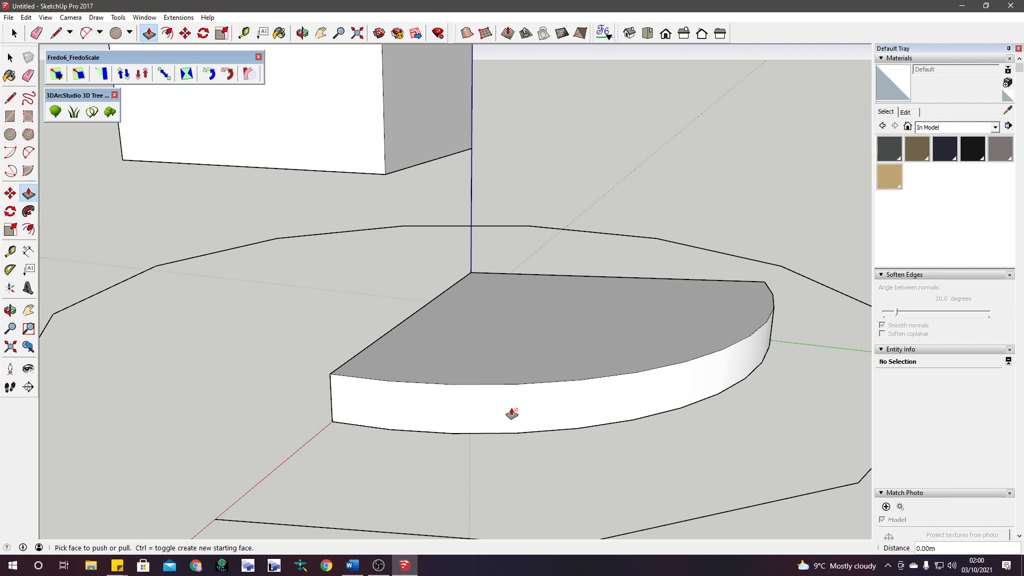
{"action": "middle_click_drag", "start_coordinate": [513, 333], "coordinate": [587, 362]}
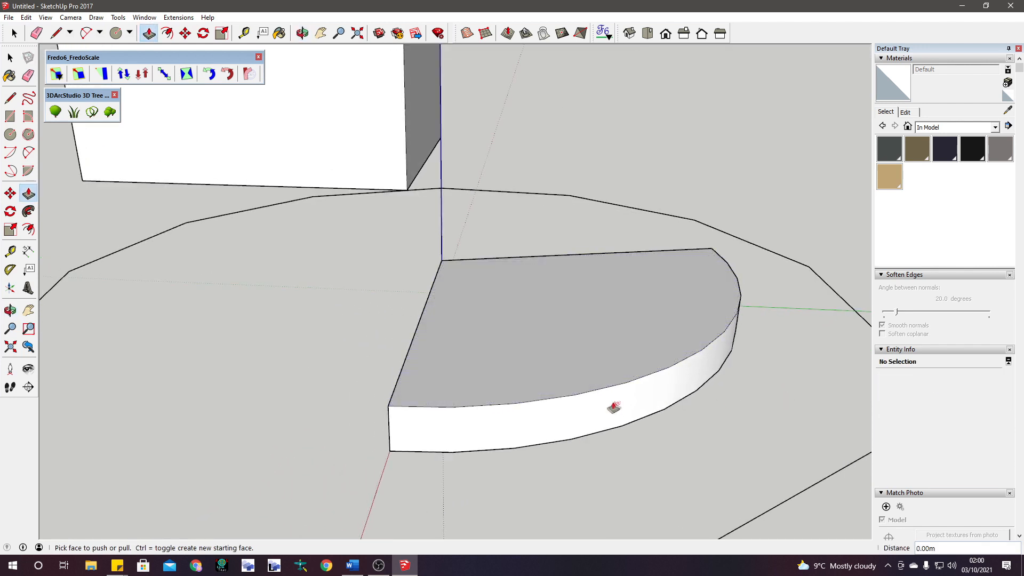
{"action": "left_click", "coordinate": [46, 17]}
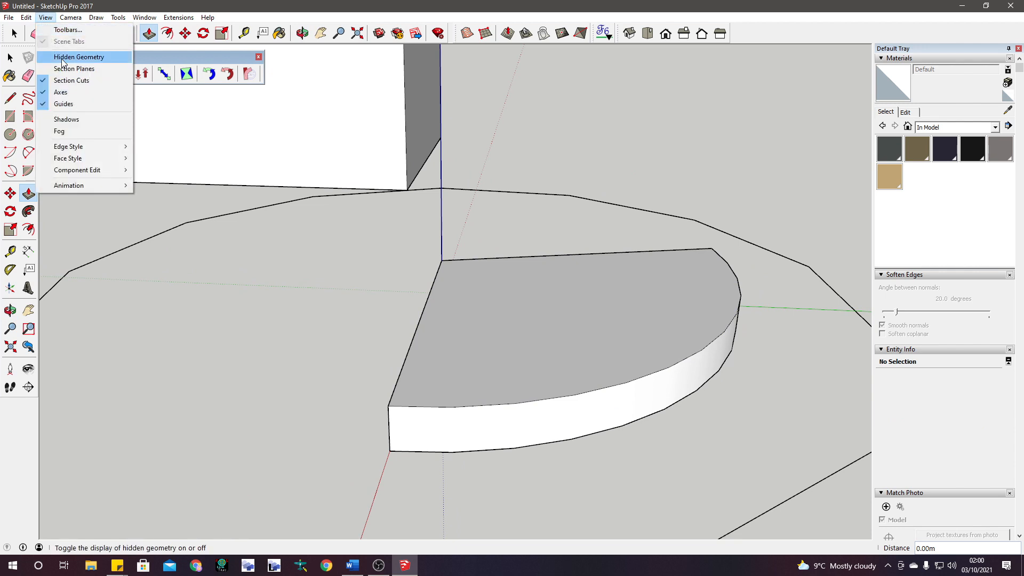
{"action": "left_click", "coordinate": [78, 56]}
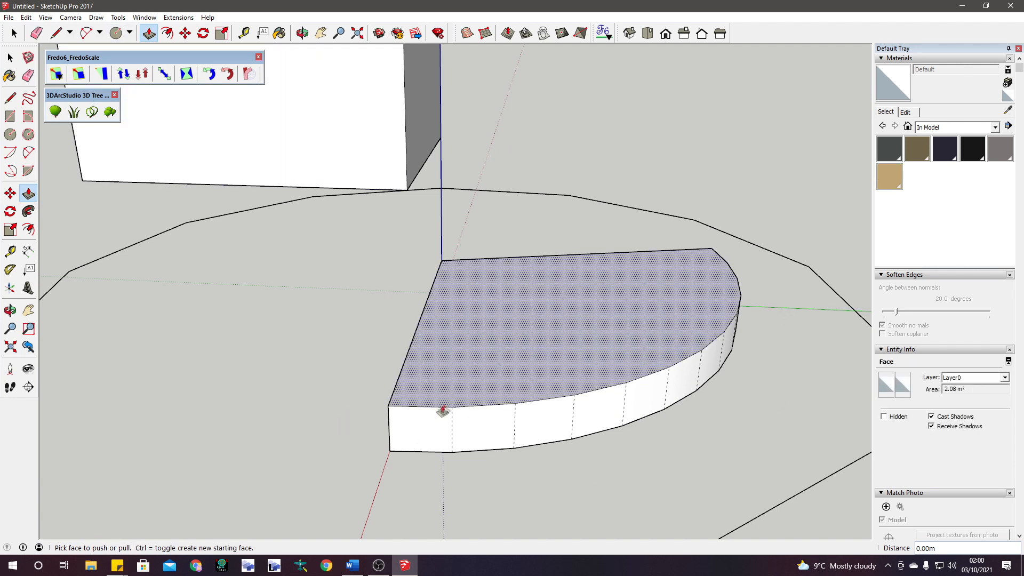
- Push/Pull one straight side of the pie-shaped slab outward about 0.76 m
{"action": "middle_click_drag", "start_coordinate": [425, 322], "coordinate": [542, 349]}
{"action": "left_click_drag", "start_coordinate": [541, 350], "coordinate": [411, 373]}
{"action": "scroll", "coordinate": [412, 373], "scroll_direction": "down", "scroll_amount": 5}
- Push/Pull the slab's other straight side outward about 0.57 m, leaving a notch at the origin
{"action": "middle_click_drag", "start_coordinate": [619, 316], "coordinate": [130, 473]}
{"action": "middle_click_drag", "start_coordinate": [427, 368], "coordinate": [81, 295]}
{"action": "middle_click_drag", "start_coordinate": [415, 435], "coordinate": [358, 428]}
{"action": "scroll", "coordinate": [494, 377], "scroll_direction": "up", "scroll_amount": 2}
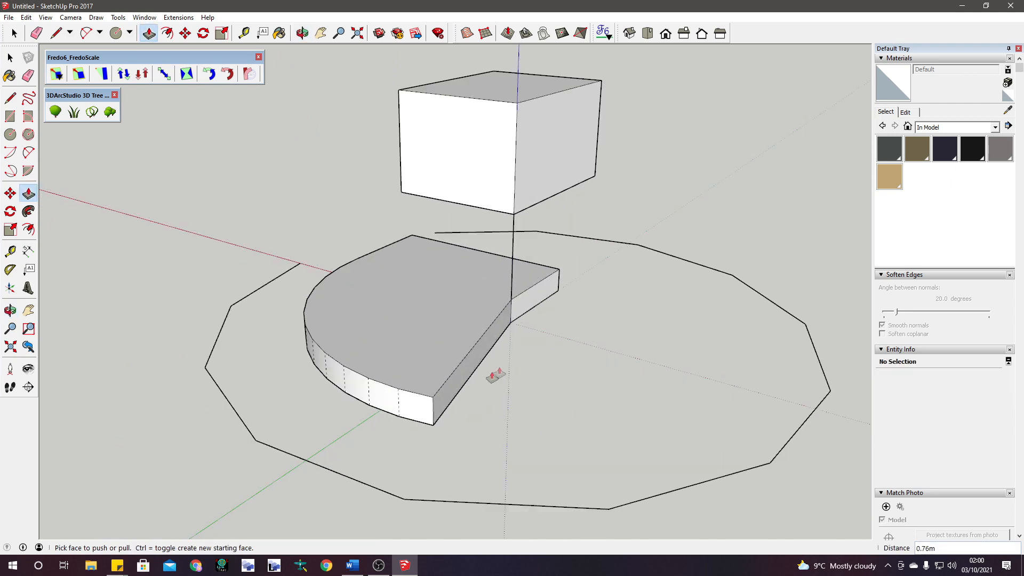
{"action": "left_click_drag", "start_coordinate": [453, 388], "coordinate": [541, 404]}
{"action": "middle_click_drag", "start_coordinate": [423, 359], "coordinate": [398, 322]}
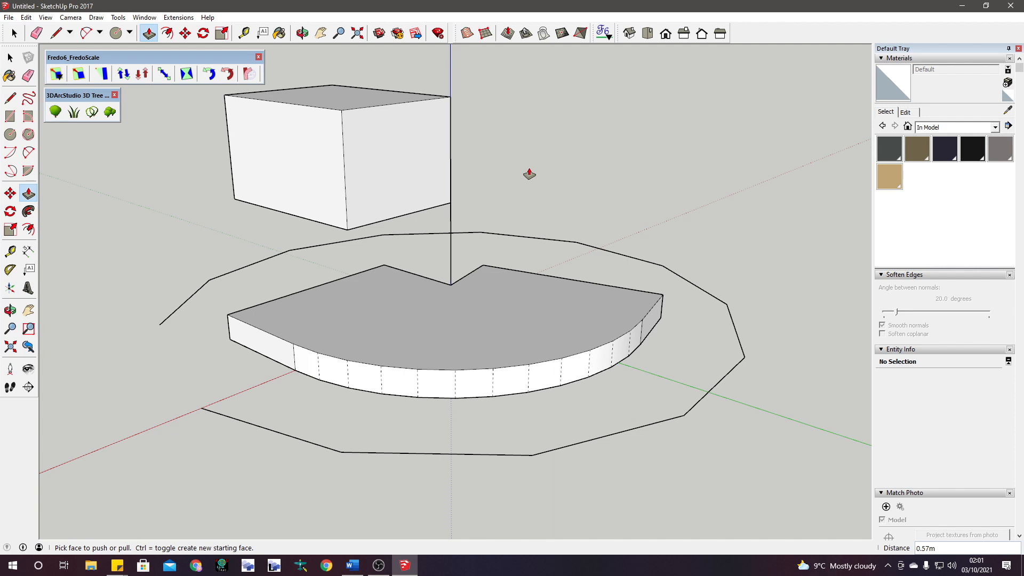
- Offset the outline of the slab's top face inward by about 0.11 m
{"action": "left_click", "coordinate": [173, 32]}
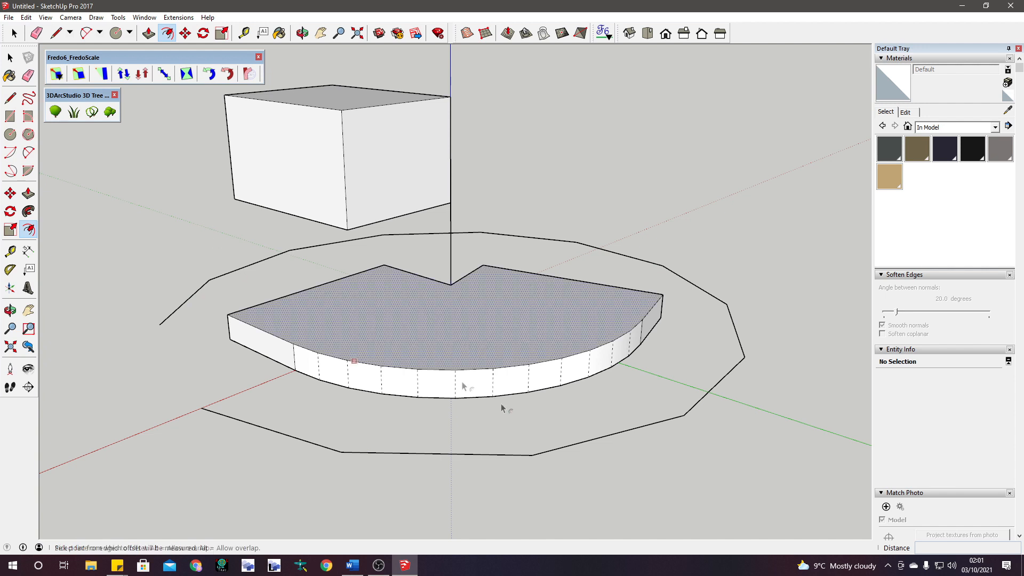
{"action": "scroll", "coordinate": [249, 299], "scroll_direction": "up", "scroll_amount": 1}
{"action": "scroll", "coordinate": [253, 298], "scroll_direction": "up", "scroll_amount": 3}
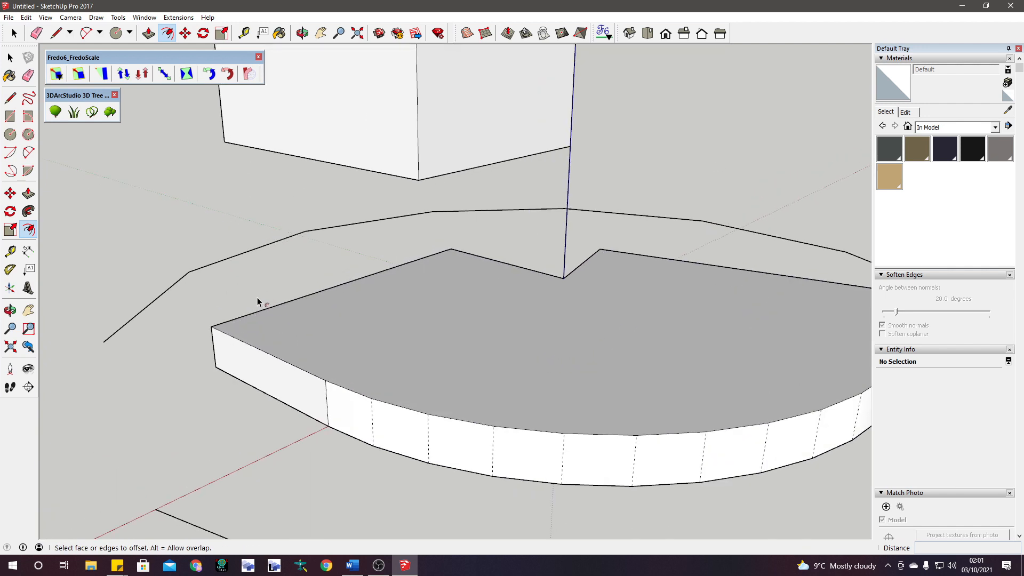
{"action": "left_click", "coordinate": [294, 303]}
{"action": "left_click", "coordinate": [333, 304]}
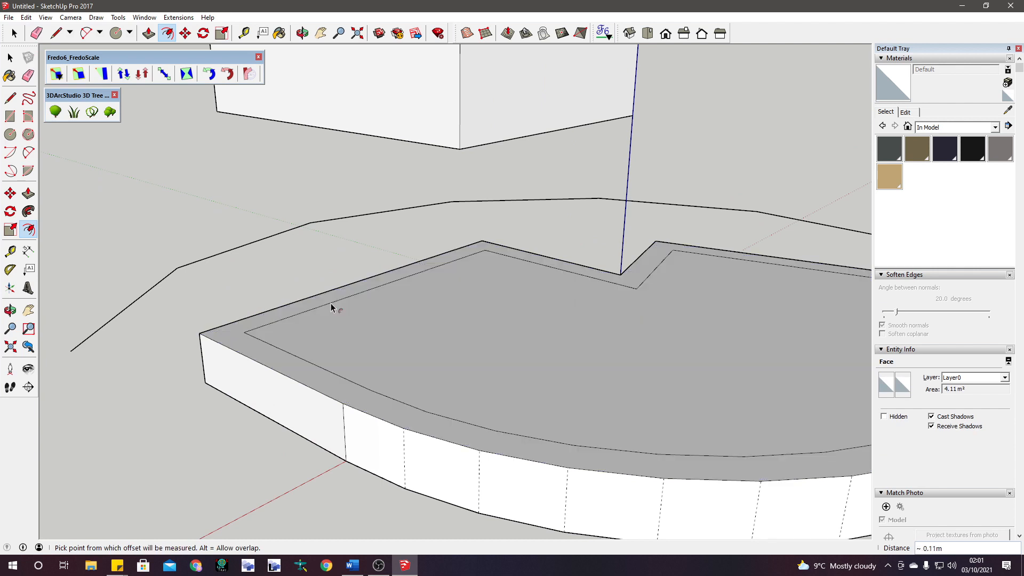
- Push the inner offset face of the slab down about 0.09 m to leave a raised rim
{"action": "left_click", "coordinate": [148, 33]}
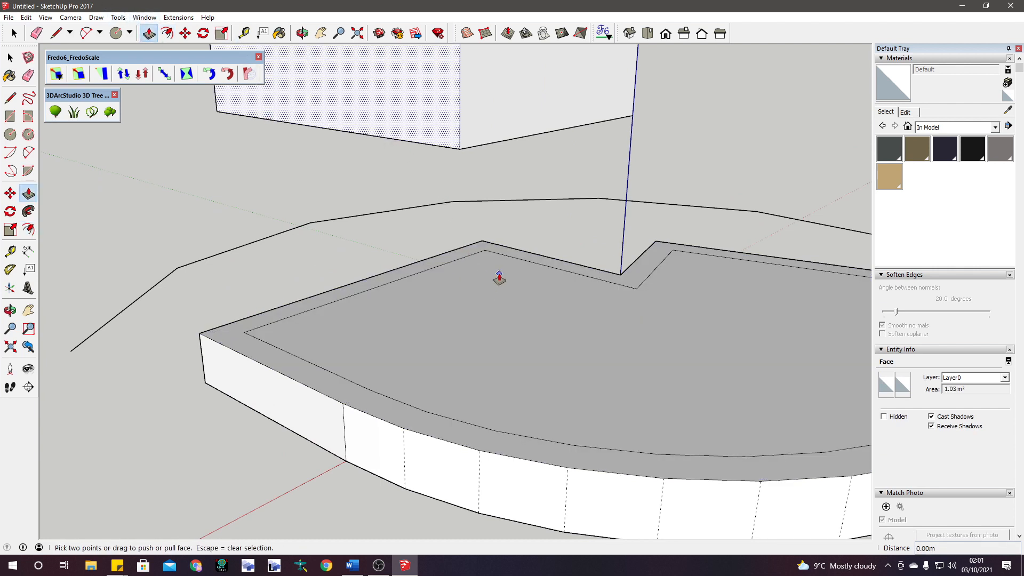
{"action": "mouse_move", "coordinate": [479, 290]}
{"action": "left_mouse_down"}
{"action": "mouse_move", "coordinate": [480, 306]}
{"action": "mouse_move", "coordinate": [471, 296]}
{"action": "left_mouse_up"}
{"action": "scroll", "coordinate": [472, 296], "scroll_direction": "down", "scroll_amount": 5}
{"action": "middle_click_drag", "start_coordinate": [474, 293], "coordinate": [713, 253]}
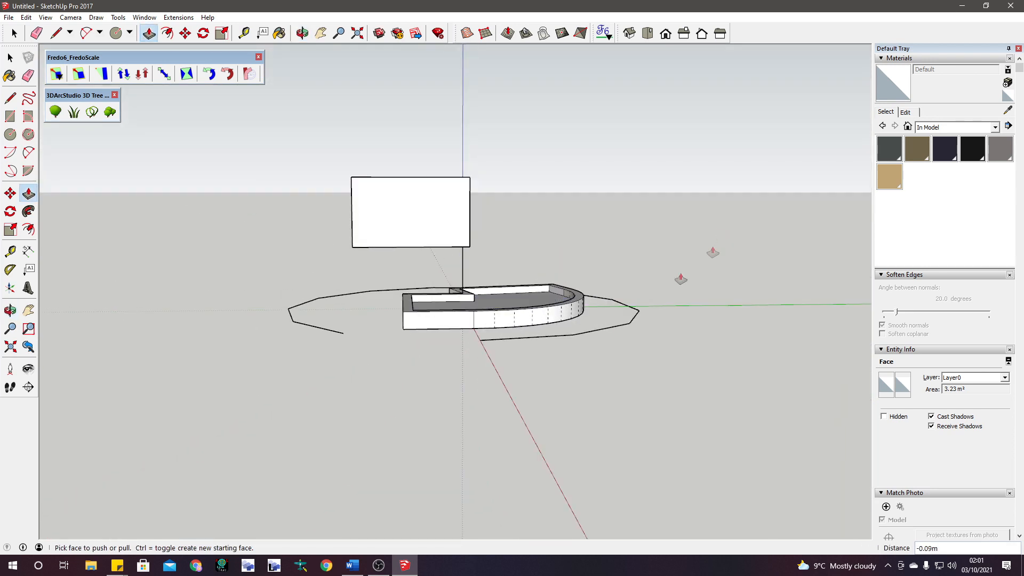
{"action": "middle_click_drag", "start_coordinate": [560, 302], "coordinate": [391, 315]}
{"action": "scroll", "coordinate": [519, 311], "scroll_direction": "up", "scroll_amount": 2}
{"action": "key", "text": "p"}
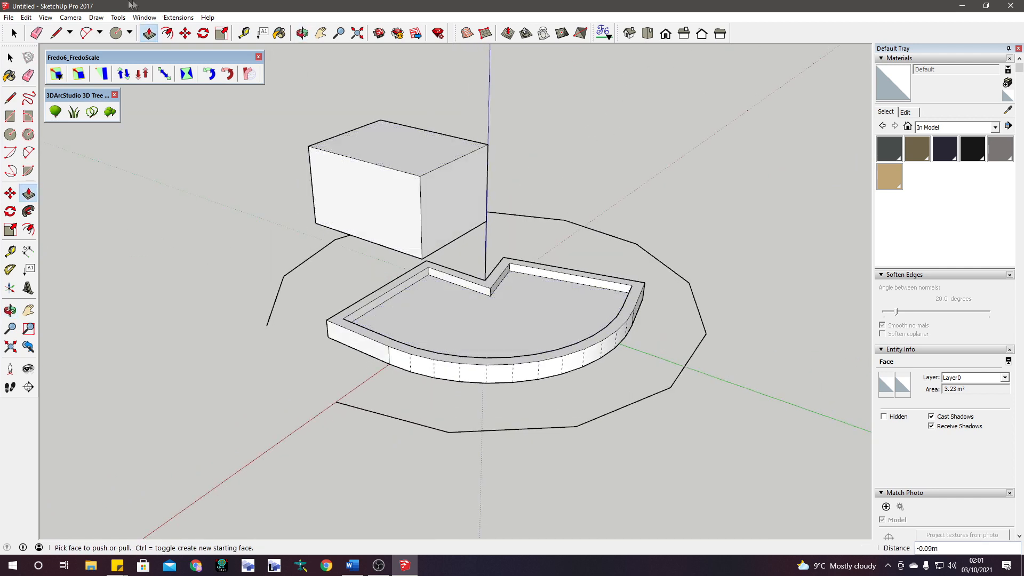
- Offset the outline of one vertical face of the box outward by about 0.15 m
{"action": "left_click", "coordinate": [169, 36]}
{"action": "middle_click_drag", "start_coordinate": [540, 262], "coordinate": [279, 246]}
{"action": "scroll", "coordinate": [498, 183], "scroll_direction": "up", "scroll_amount": 3}
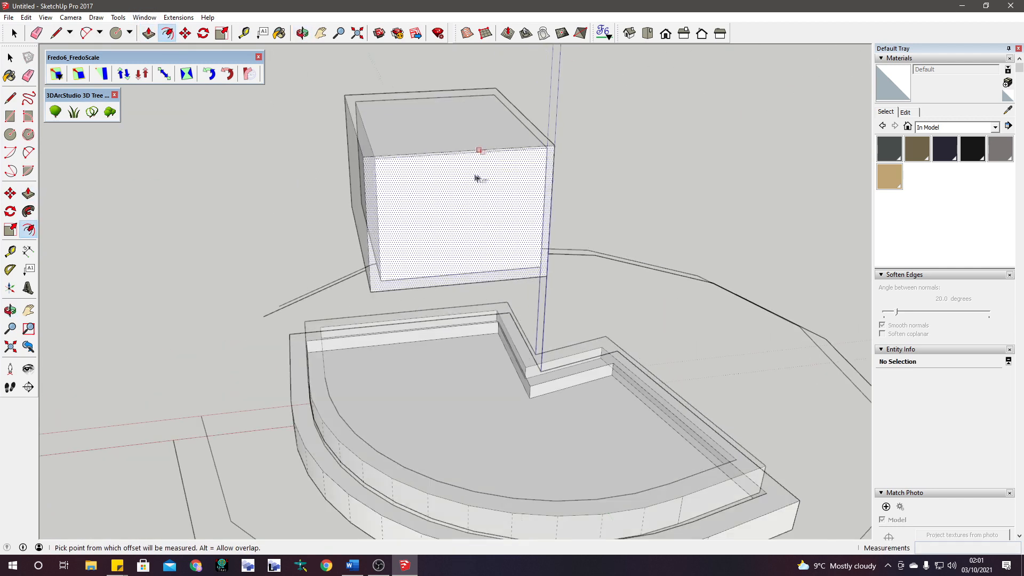
{"action": "scroll", "coordinate": [403, 174], "scroll_direction": "up", "scroll_amount": 2}
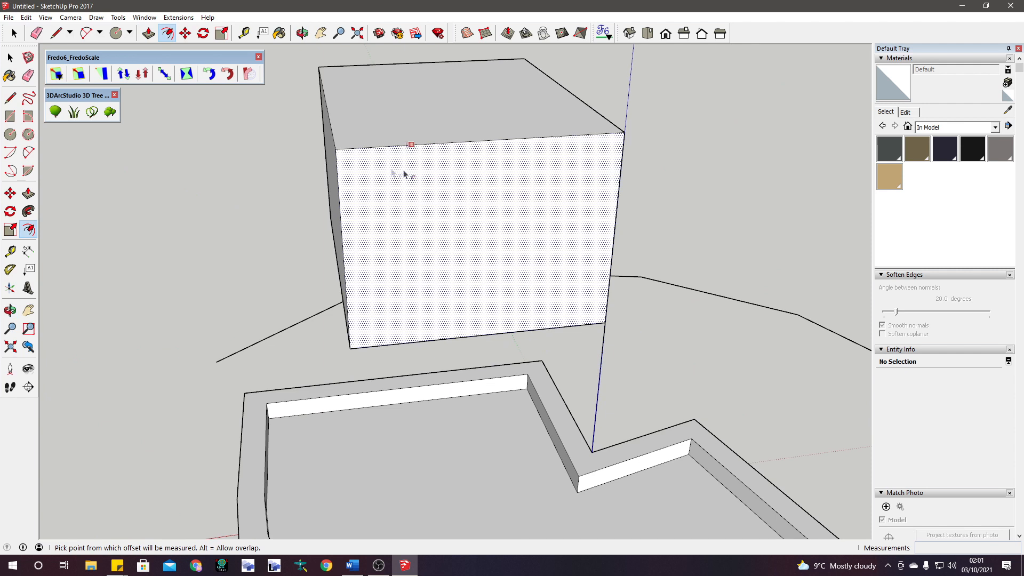
{"action": "left_click", "coordinate": [346, 186]}
{"action": "left_click", "coordinate": [297, 195]}
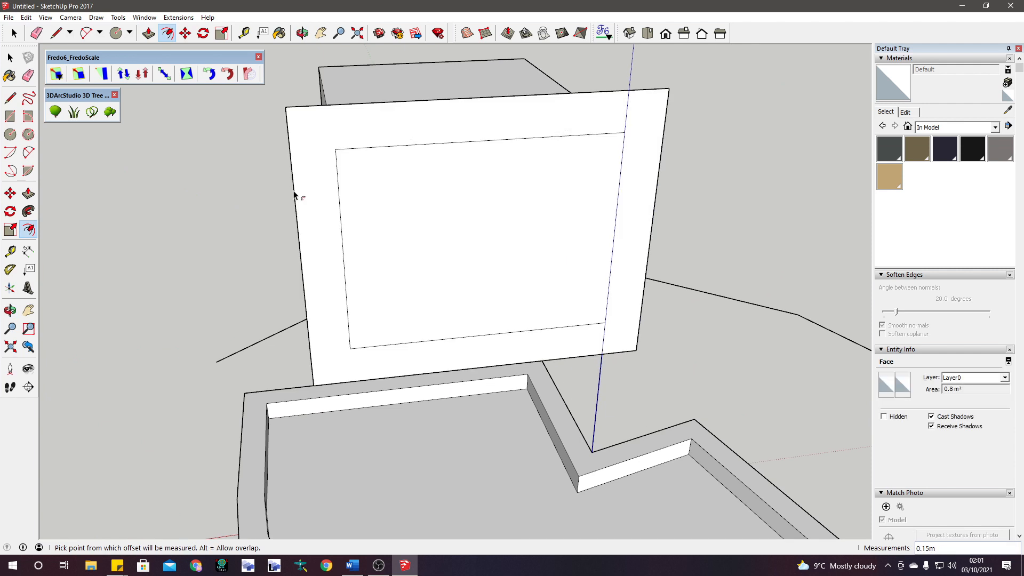
- Offset the border around the box face by about 0.04 m, and undo that offset
{"action": "left_click", "coordinate": [356, 224]}
{"action": "middle_click_drag", "start_coordinate": [368, 210], "coordinate": [349, 174]}
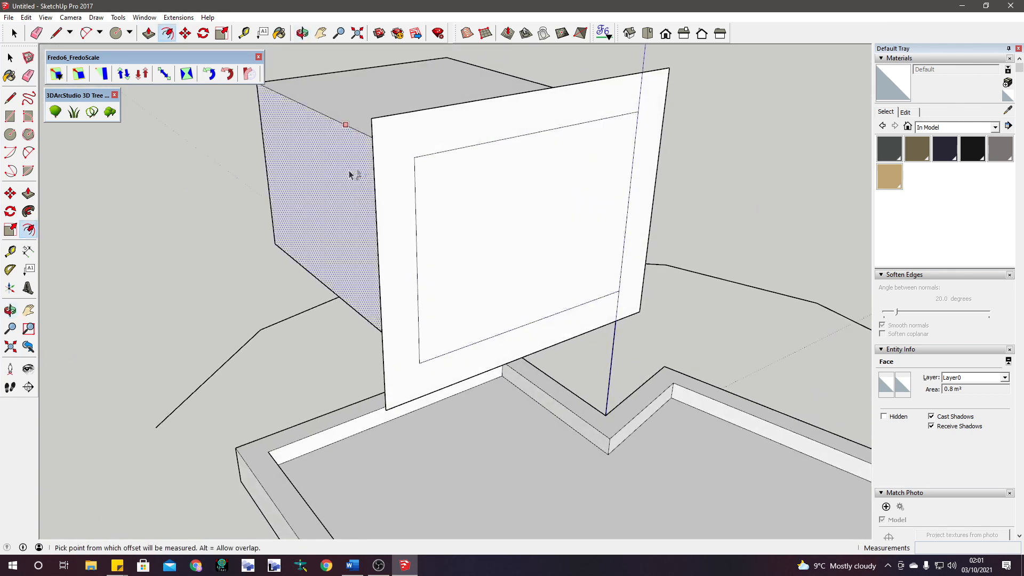
{"action": "left_click", "coordinate": [421, 157]}
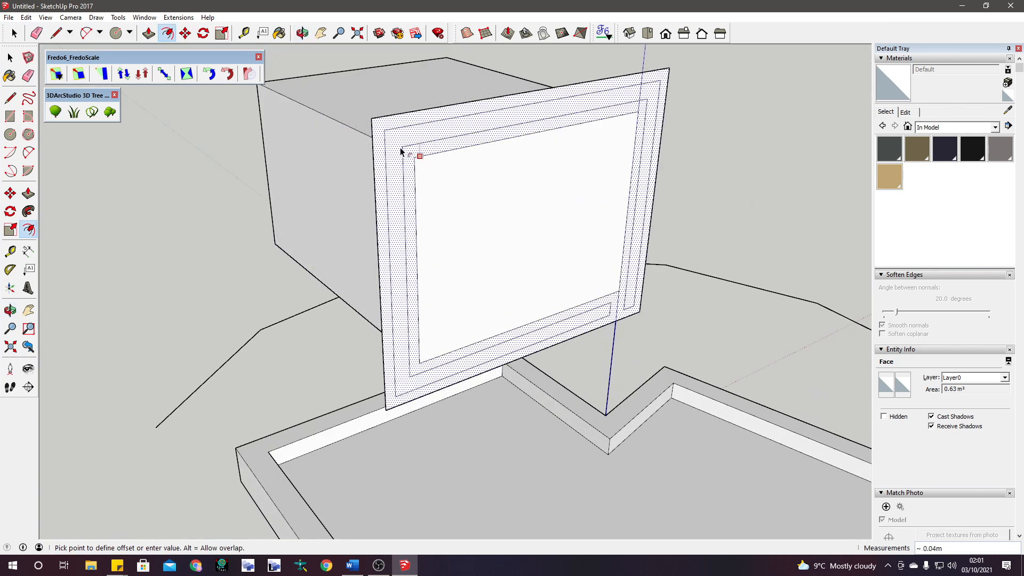
{"action": "left_click", "coordinate": [405, 152]}
{"action": "middle_click_drag", "start_coordinate": [590, 224], "coordinate": [393, 171]}
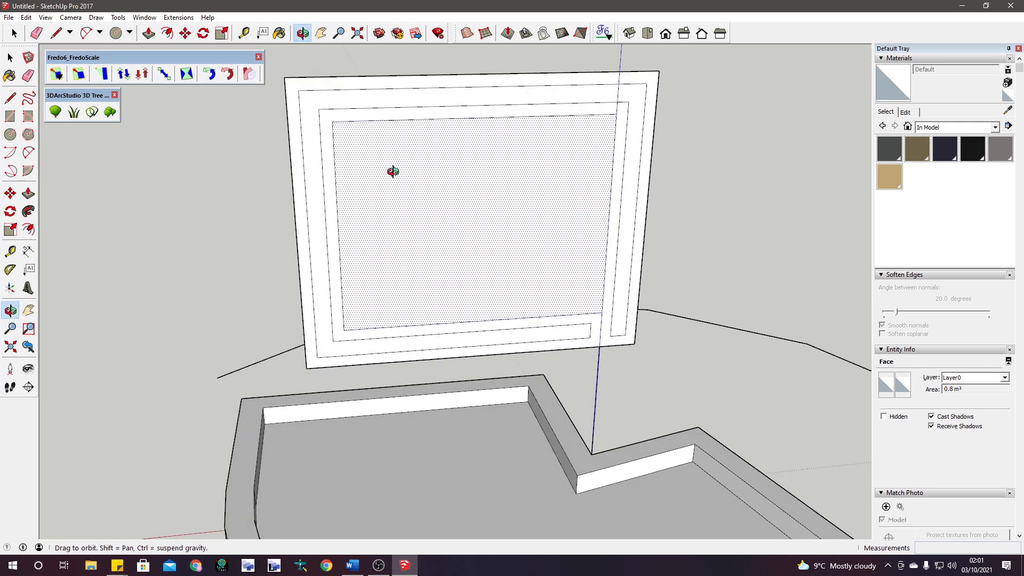
{"action": "key", "text": "ctrl+z"}
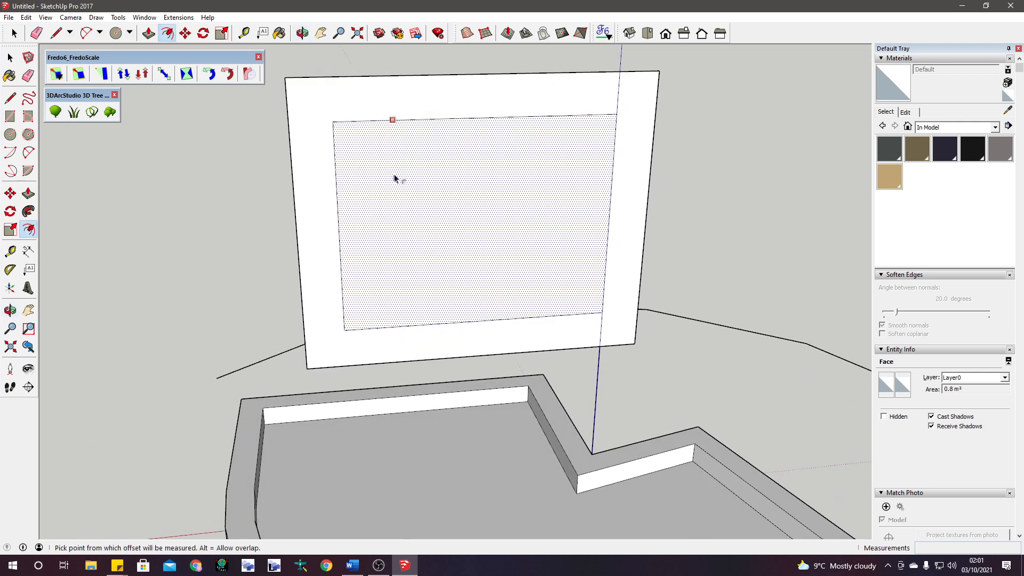
- Offset the original rectangle of the box face inward to form a smaller rectangle inside it
{"action": "left_click", "coordinate": [375, 139]}
{"action": "left_click", "coordinate": [359, 170]}
{"action": "middle_click_drag", "start_coordinate": [338, 221], "coordinate": [554, 177]}
{"action": "scroll", "coordinate": [463, 108], "scroll_direction": "up", "scroll_amount": 3}
{"action": "middle_click_drag", "start_coordinate": [469, 109], "coordinate": [470, 176]}
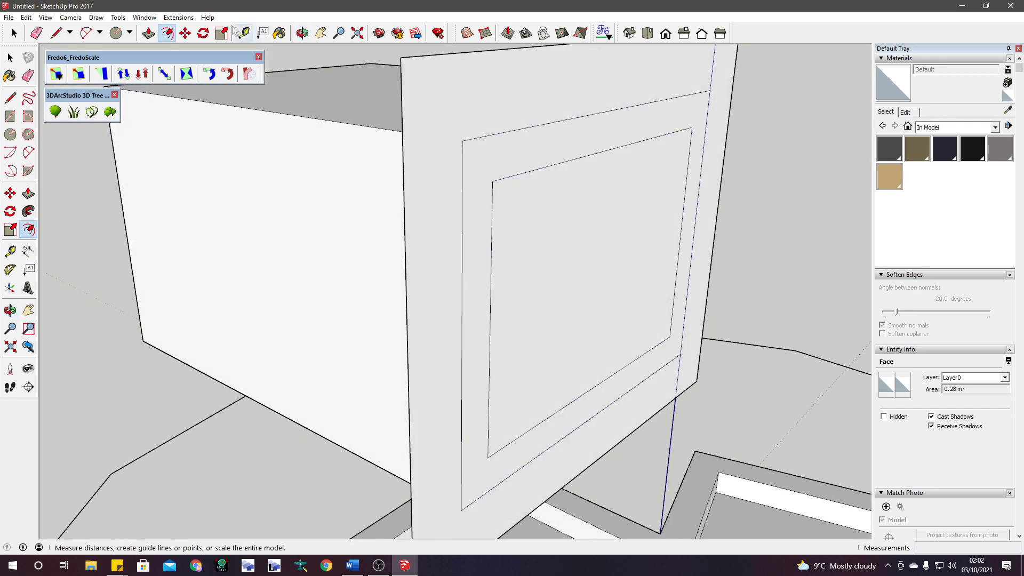
- Push/Pull the outer border face outward into a thick frame around the box face
{"action": "left_click", "coordinate": [149, 33]}
{"action": "scroll", "coordinate": [238, 292], "scroll_direction": "down", "scroll_amount": 3}
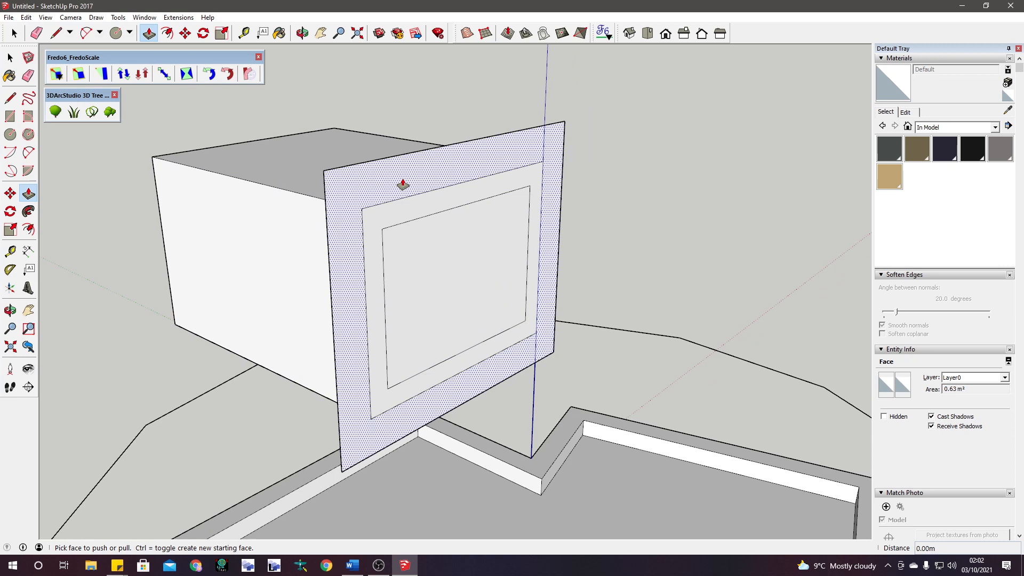
{"action": "left_click_drag", "start_coordinate": [403, 185], "coordinate": [154, 159]}
- Push the innermost rectangle of the framed box face inward about 0.23 m to form a stepped recess
{"action": "middle_click_drag", "start_coordinate": [252, 187], "coordinate": [549, 288]}
{"action": "mouse_move", "coordinate": [448, 263]}
{"action": "left_mouse_down"}
{"action": "mouse_move", "coordinate": [480, 267]}
{"action": "mouse_move", "coordinate": [420, 245]}
{"action": "mouse_move", "coordinate": [450, 256]}
{"action": "left_mouse_up"}
{"action": "middle_click_drag", "start_coordinate": [450, 256], "coordinate": [225, 269]}
{"action": "scroll", "coordinate": [246, 251], "scroll_direction": "down", "scroll_amount": 4}
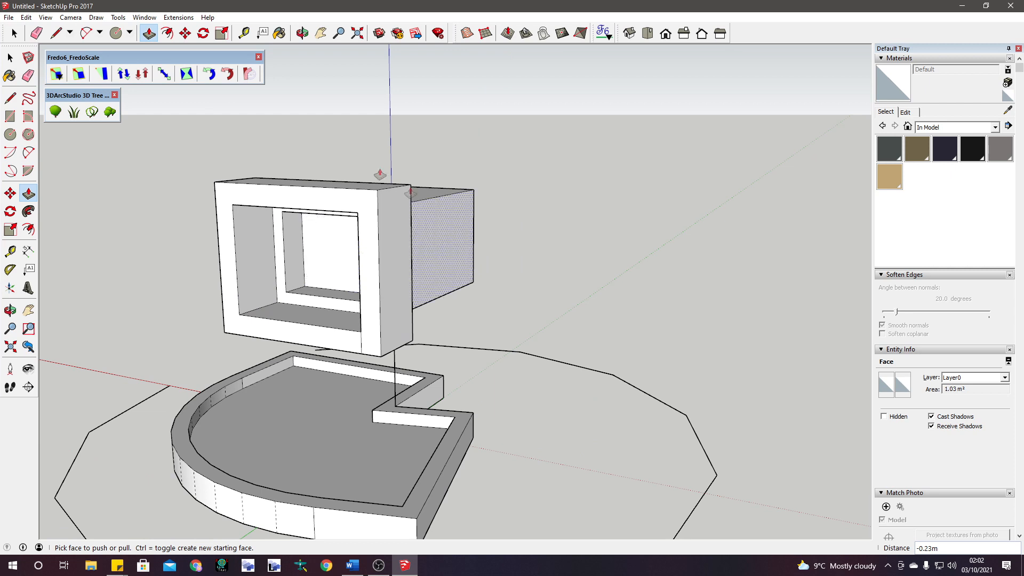
- Move the long side face of the box behind the frame outward, stretching the adjoining faces with it
{"action": "left_click", "coordinate": [188, 36]}
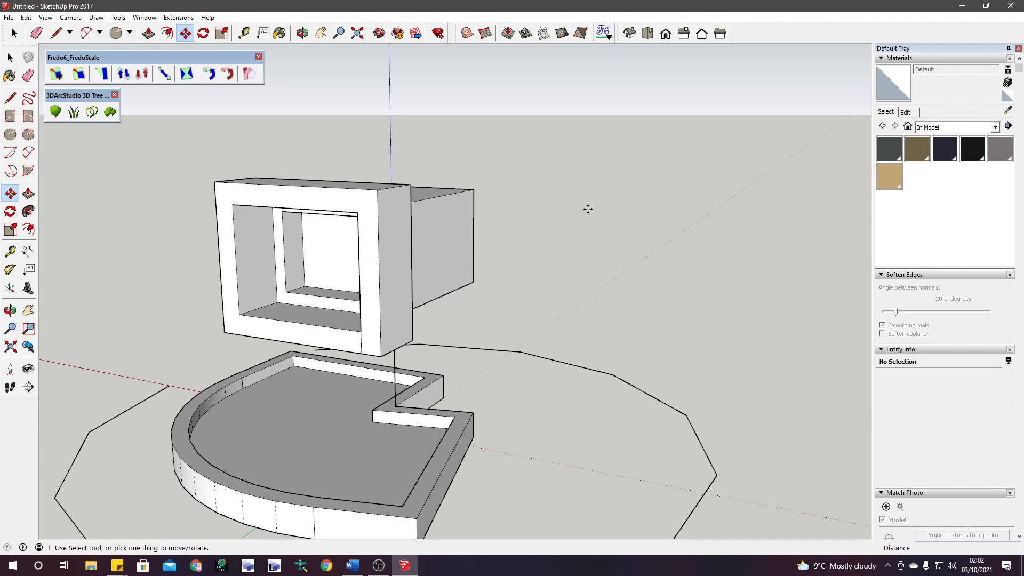
{"action": "middle_click_drag", "start_coordinate": [446, 219], "coordinate": [256, 274]}
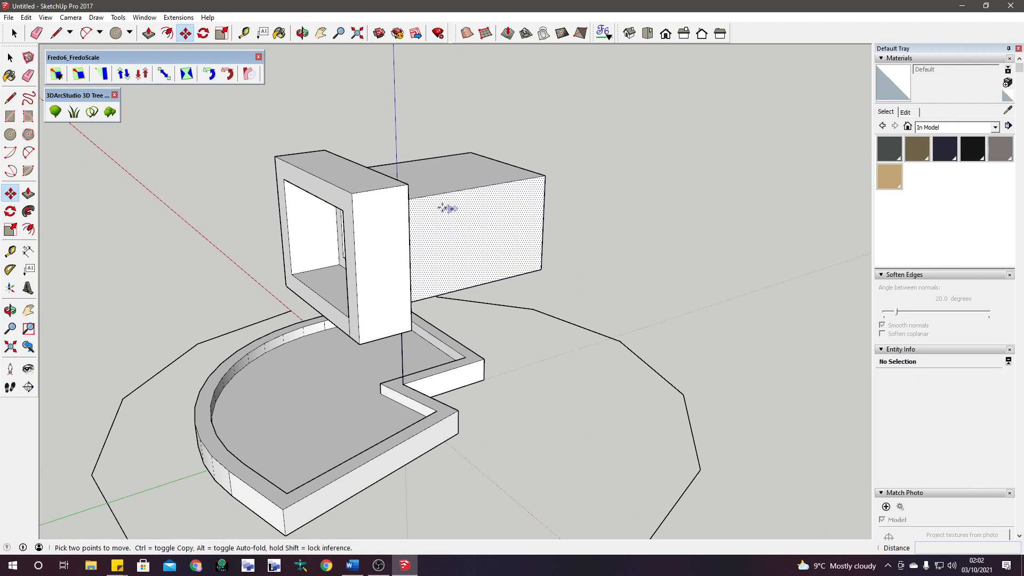
{"action": "middle_click_drag", "start_coordinate": [414, 238], "coordinate": [359, 188]}
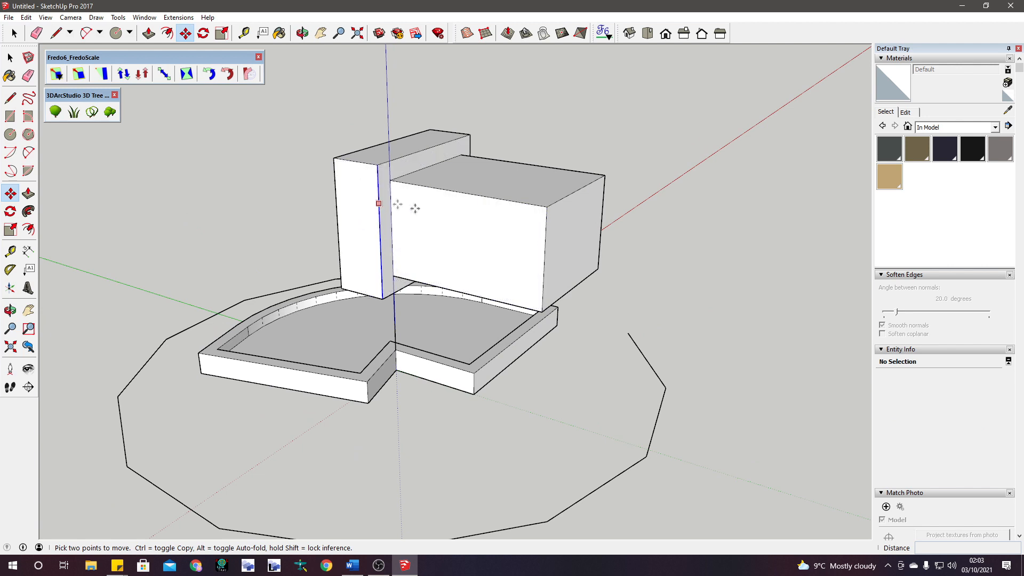
{"action": "left_click", "coordinate": [466, 233]}
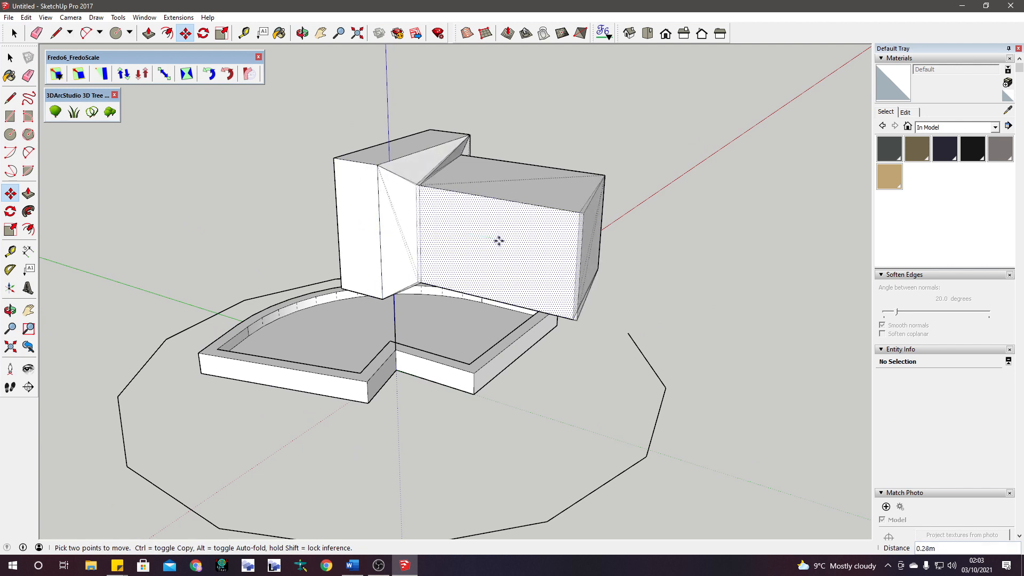
{"action": "left_click", "coordinate": [627, 277]}
{"action": "middle_click_drag", "start_coordinate": [627, 277], "coordinate": [327, 244]}
{"action": "middle_click_drag", "start_coordinate": [400, 291], "coordinate": [224, 236]}
{"action": "middle_click_drag", "start_coordinate": [425, 197], "coordinate": [541, 198]}
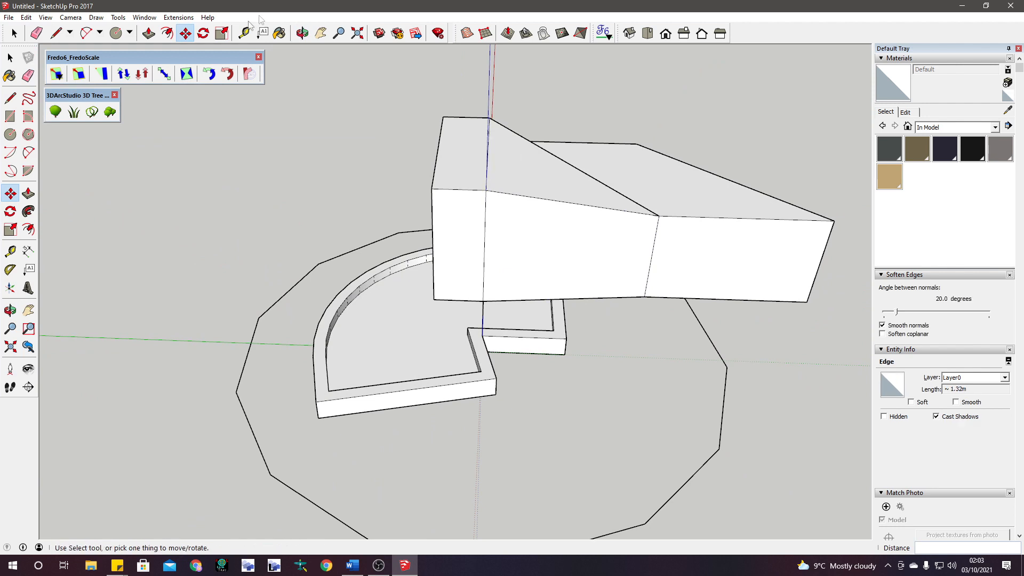
- Turn off the display of hidden geometry
{"action": "left_click", "coordinate": [45, 17]}
{"action": "left_click", "coordinate": [58, 57]}
{"action": "middle_click_drag", "start_coordinate": [485, 245], "coordinate": [680, 253]}
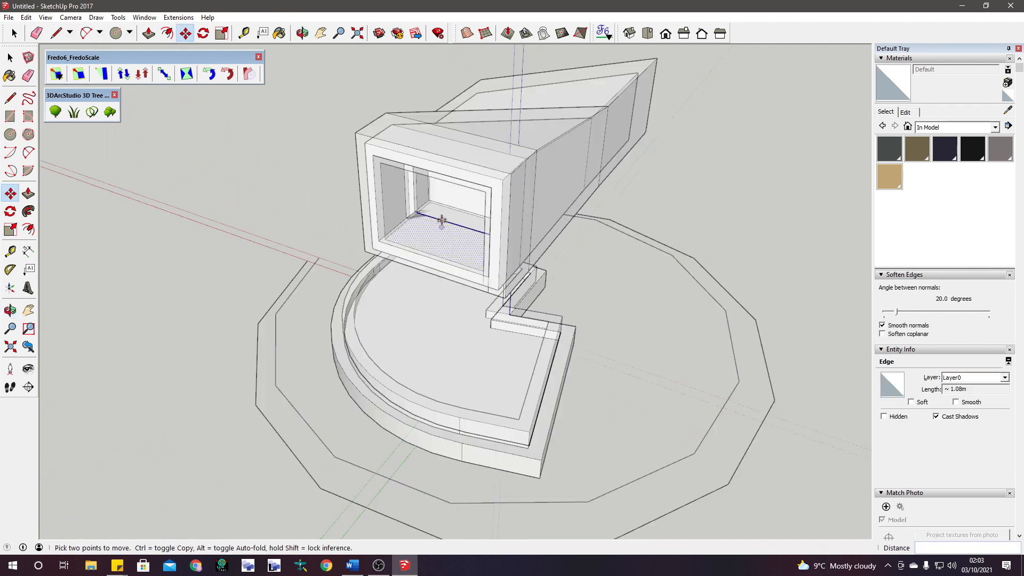
- Move the front face of the frame sideways to distort the faces around the opening
{"action": "scroll", "coordinate": [442, 221], "scroll_direction": "up", "scroll_amount": 4}
{"action": "middle_click_drag", "start_coordinate": [455, 203], "coordinate": [541, 73]}
{"action": "middle_click_drag", "start_coordinate": [529, 178], "coordinate": [469, 267]}
{"action": "left_click", "coordinate": [469, 267]}
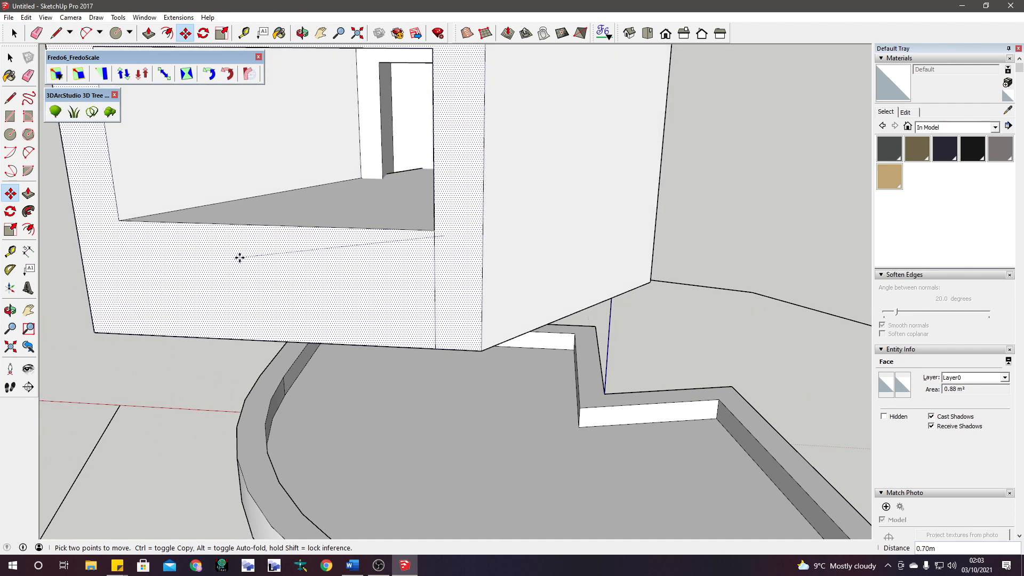
{"action": "middle_click_drag", "start_coordinate": [276, 138], "coordinate": [674, 265]}
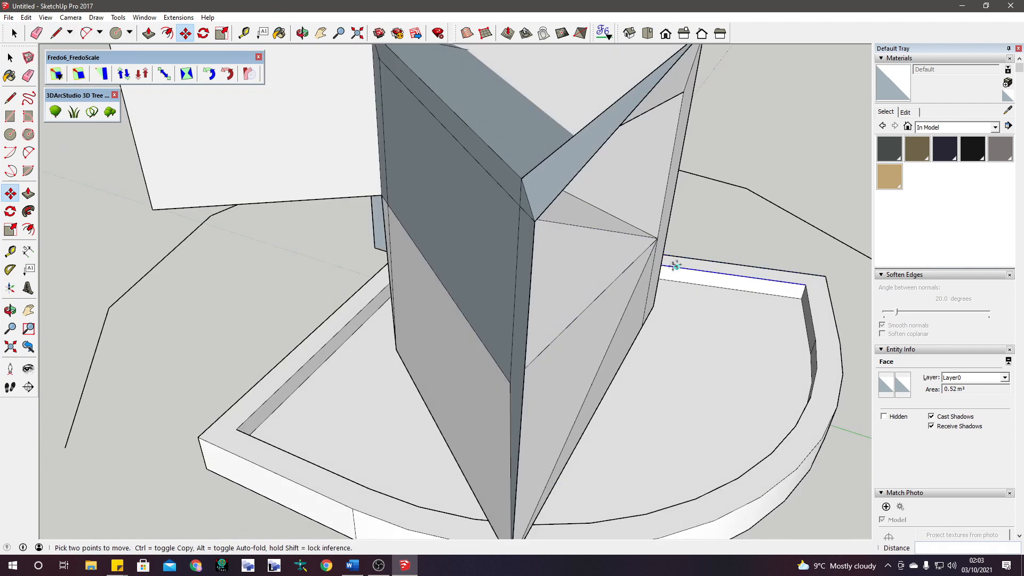
{"action": "scroll", "coordinate": [631, 237], "scroll_direction": "down", "scroll_amount": 5}
{"action": "middle_click_drag", "start_coordinate": [617, 235], "coordinate": [360, 187]}
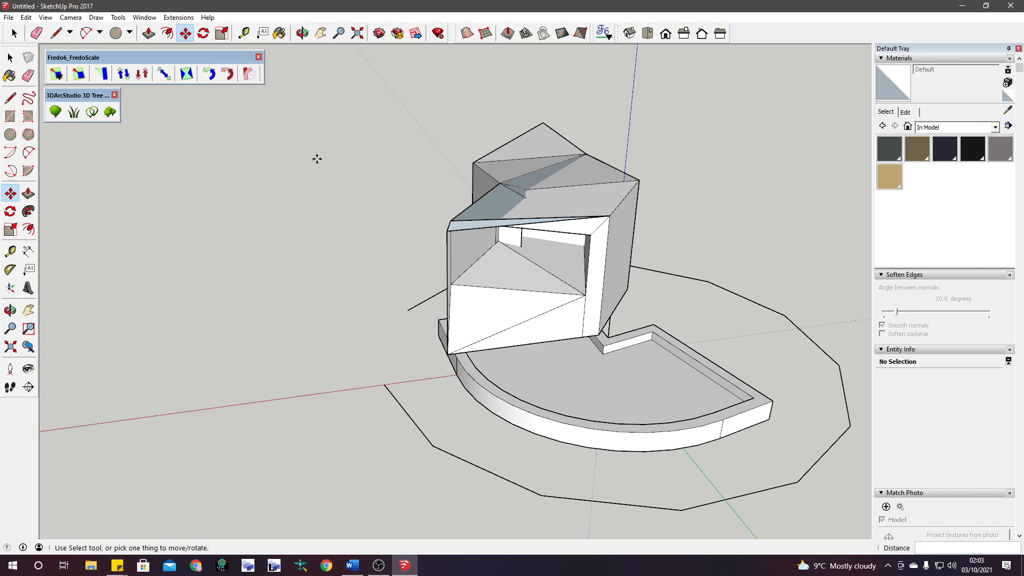
- Select the whole model and move it about 1.55 m along the green axis, away from the origin
{"action": "key", "text": "ctrl+a"}
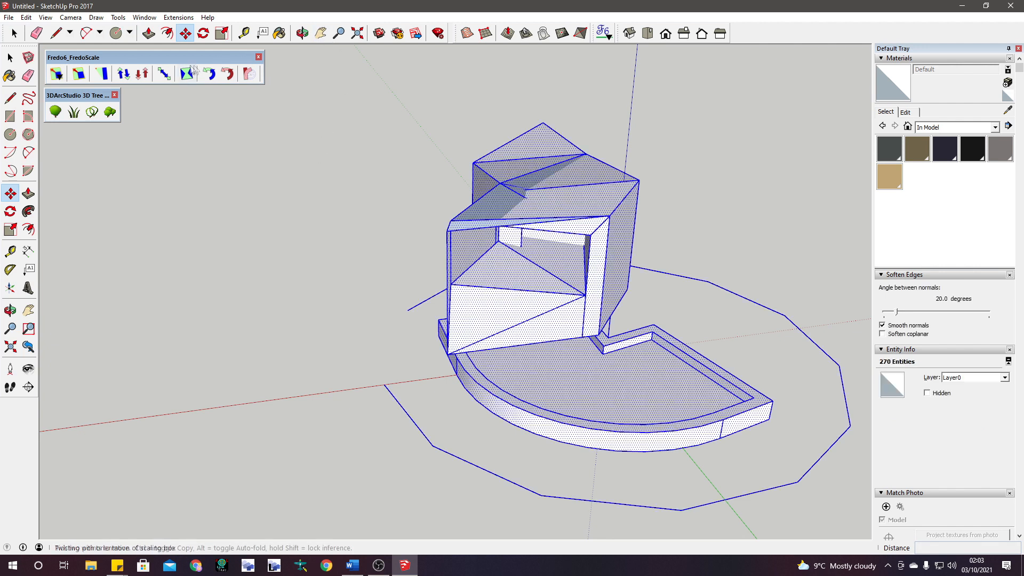
{"action": "middle_click_drag", "start_coordinate": [518, 182], "coordinate": [423, 255]}
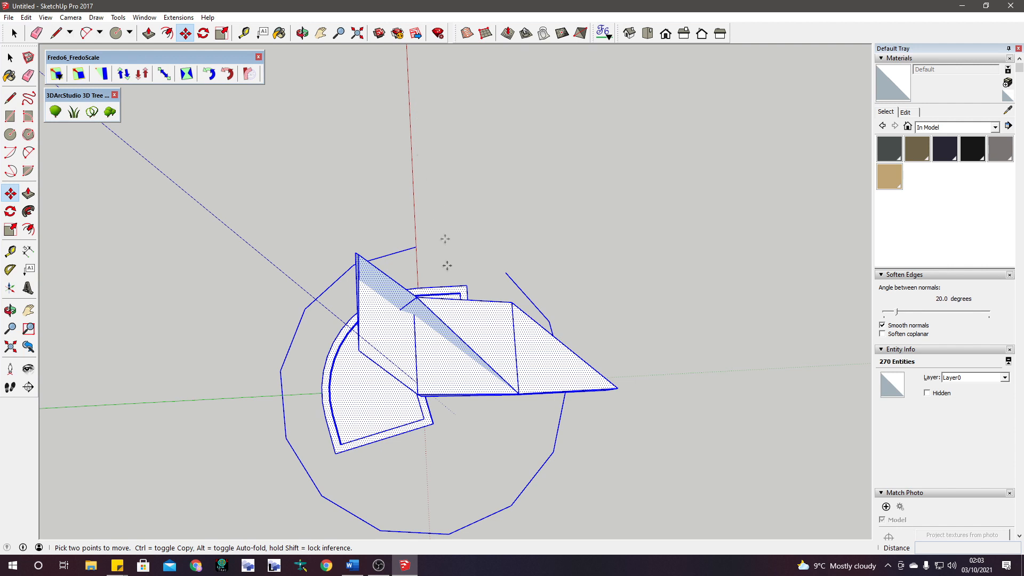
{"action": "middle_click_drag", "start_coordinate": [524, 373], "coordinate": [321, 290]}
{"action": "middle_click_drag", "start_coordinate": [445, 301], "coordinate": [390, 294]}
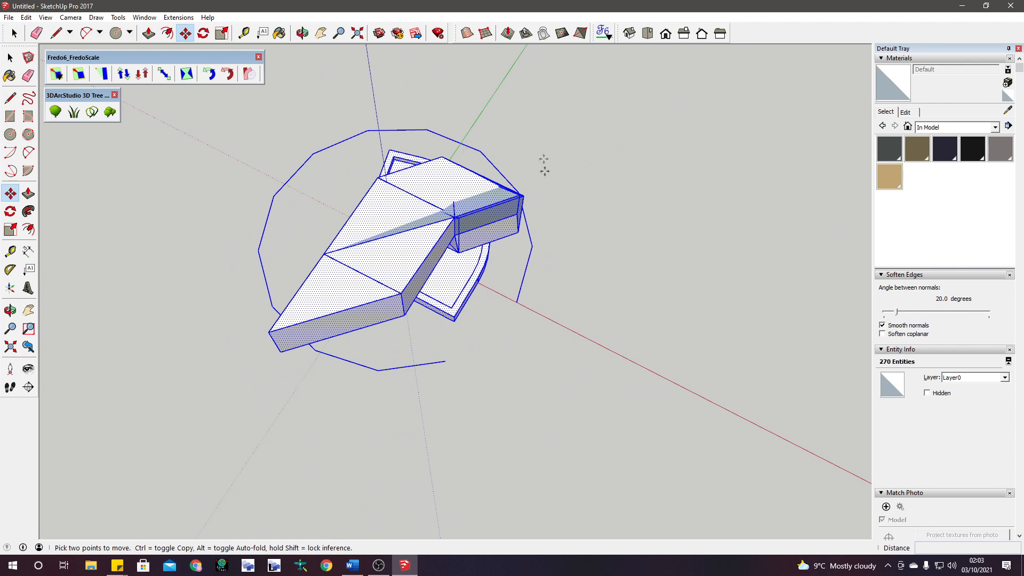
{"action": "middle_click_drag", "start_coordinate": [471, 273], "coordinate": [508, 196]}
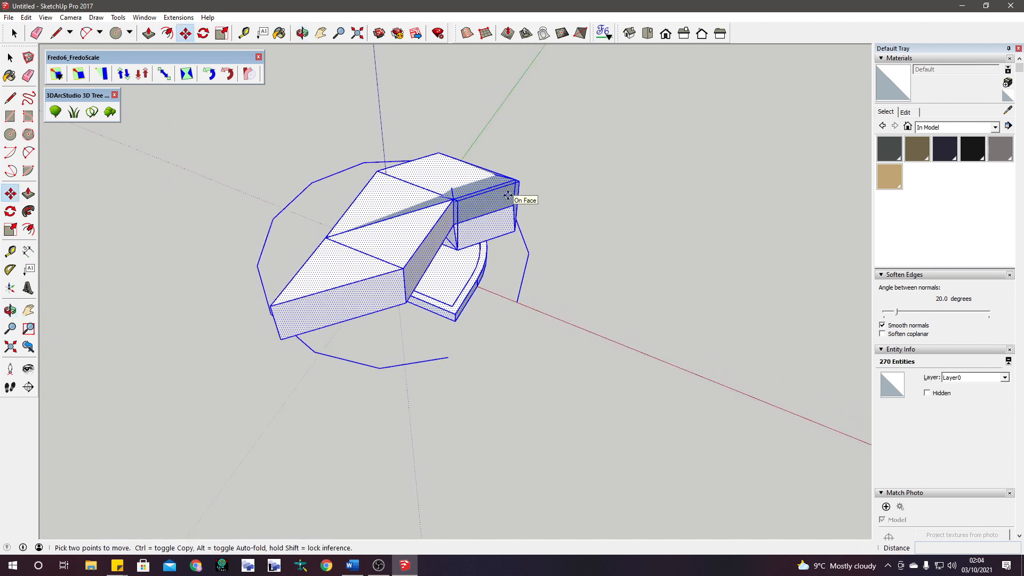
{"action": "left_click", "coordinate": [648, 33]}
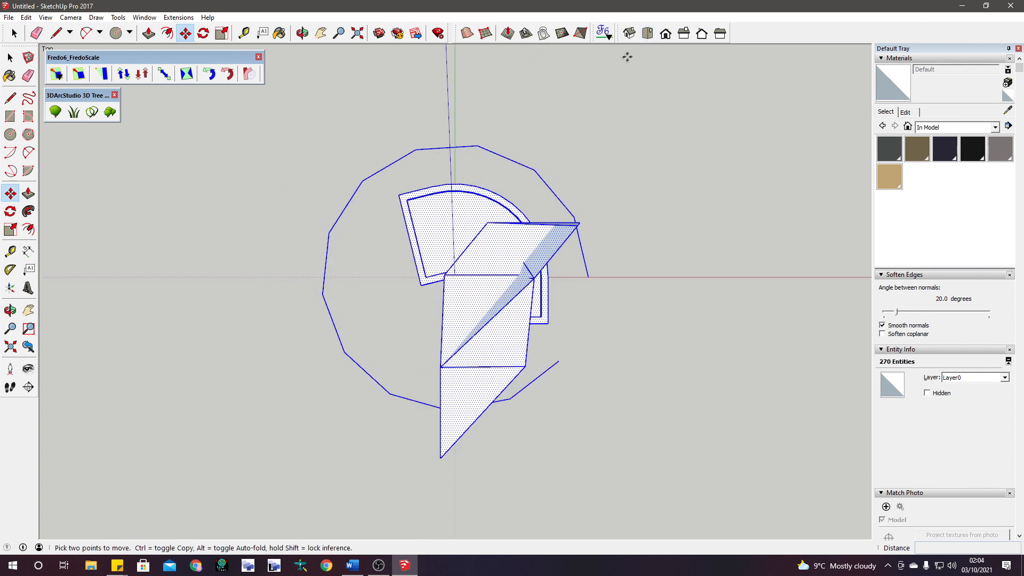
{"action": "middle_click_drag", "start_coordinate": [513, 186], "coordinate": [497, 227]}
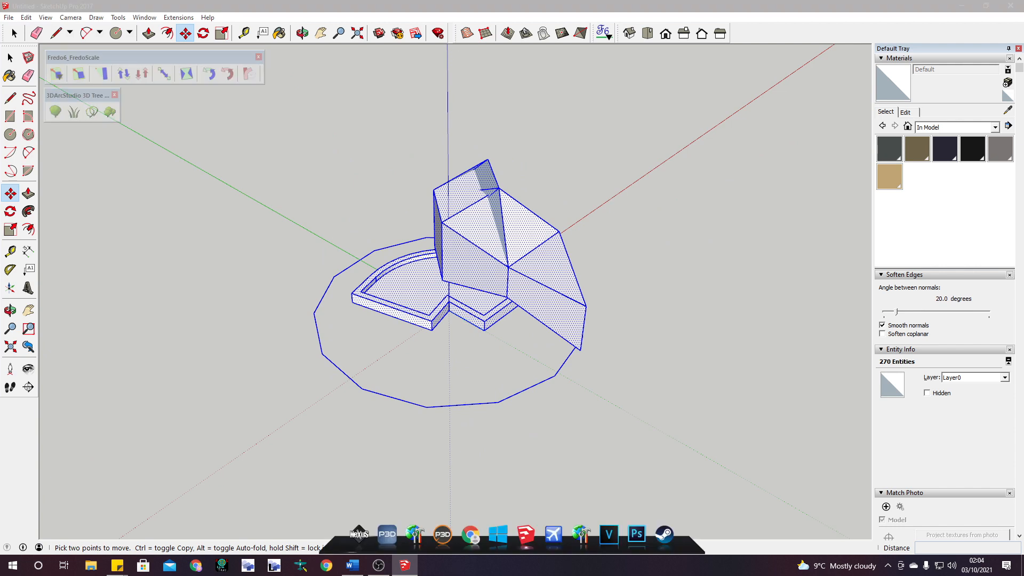
{"action": "left_click", "coordinate": [534, 11]}
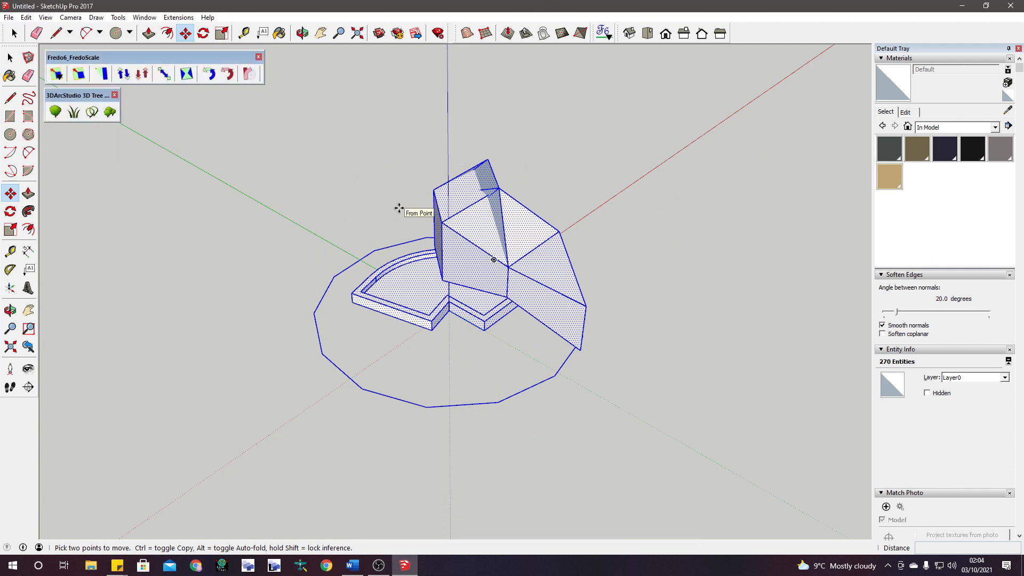
{"action": "middle_click_drag", "start_coordinate": [482, 291], "coordinate": [676, 335]}
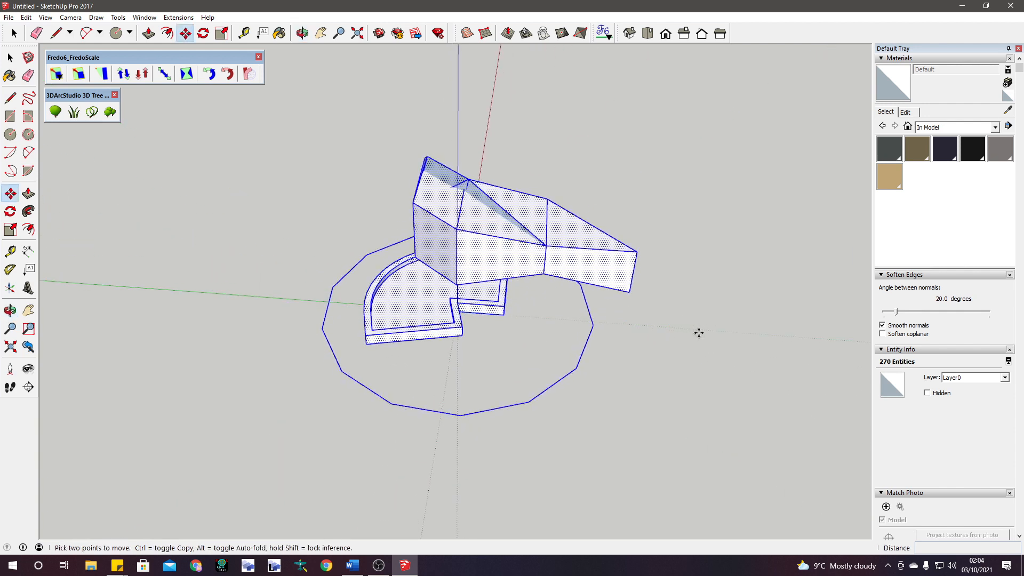
{"action": "left_click", "coordinate": [698, 333]}
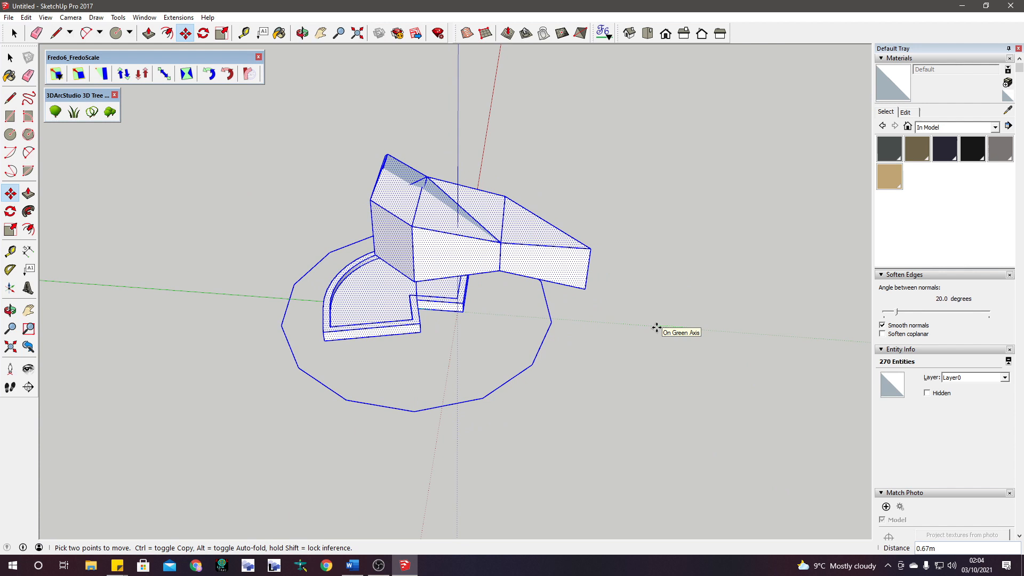
{"action": "left_click", "coordinate": [601, 319]}
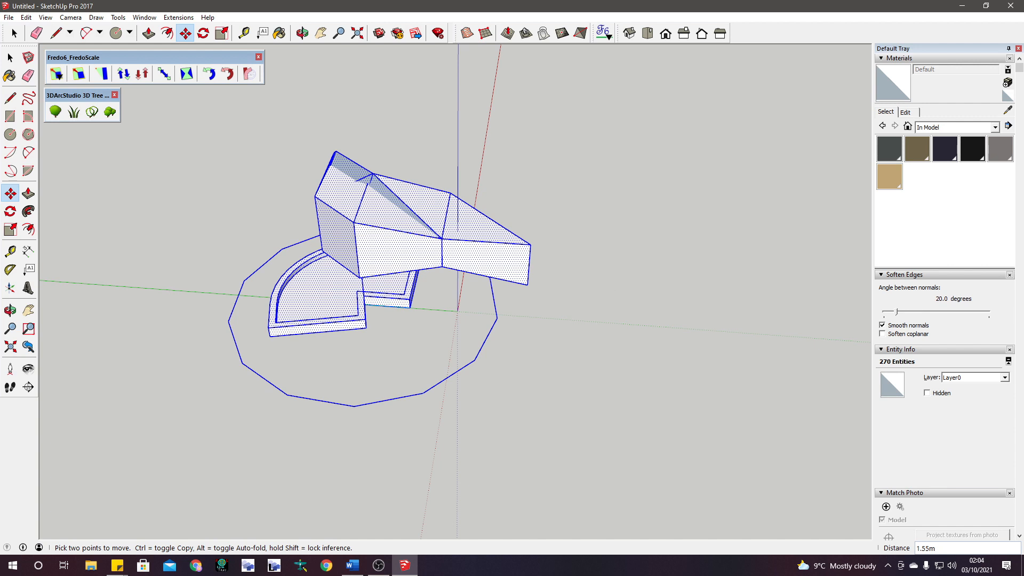
- Draw a chain of four connected lines starting at the origin and end the chain
{"action": "left_click", "coordinate": [56, 32]}
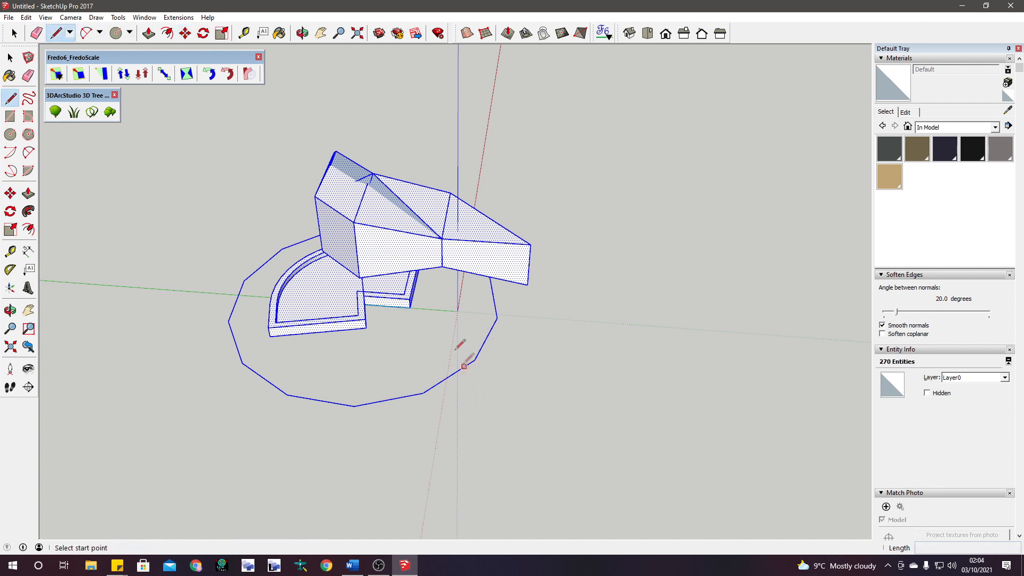
{"action": "left_click", "coordinate": [457, 311]}
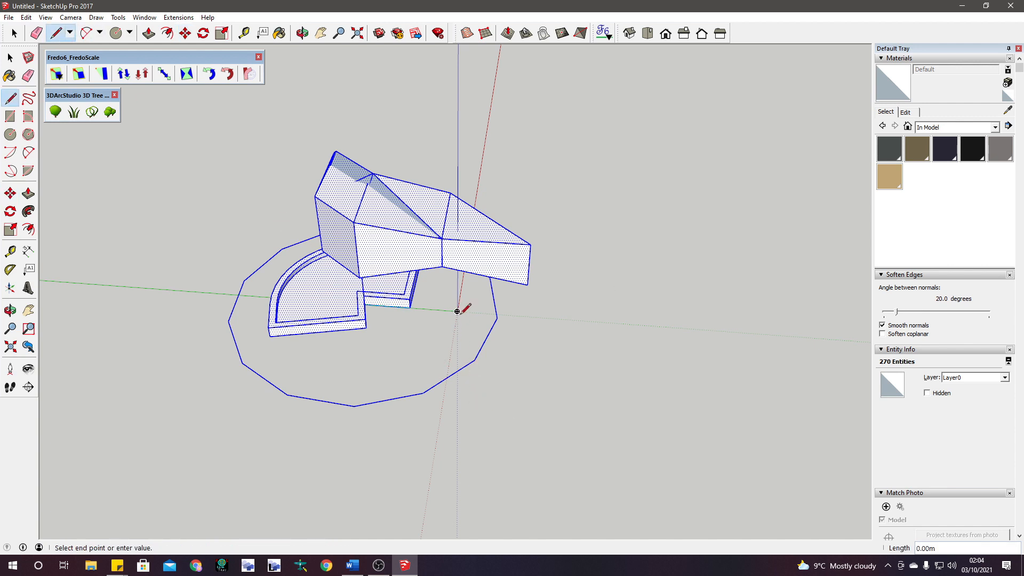
{"action": "left_click", "coordinate": [522, 316]}
{"action": "left_click", "coordinate": [585, 301]}
{"action": "left_click", "coordinate": [638, 257]}
{"action": "left_click", "coordinate": [648, 200]}
{"action": "key", "text": "Escape"}
- Undo the last vertical segment of the line chain
{"action": "middle_click_drag", "start_coordinate": [605, 305], "coordinate": [370, 168]}
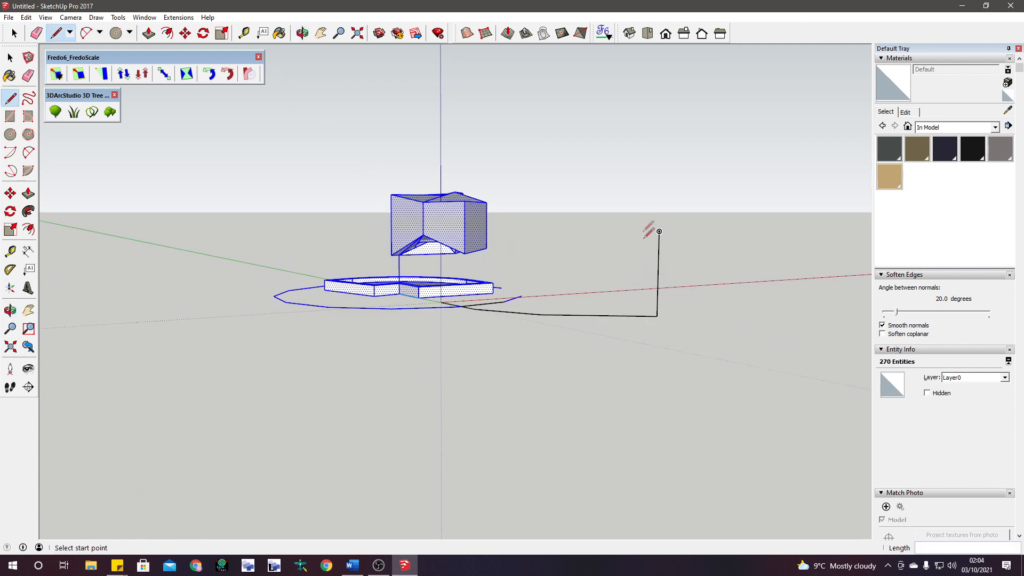
{"action": "middle_click_drag", "start_coordinate": [613, 261], "coordinate": [706, 341]}
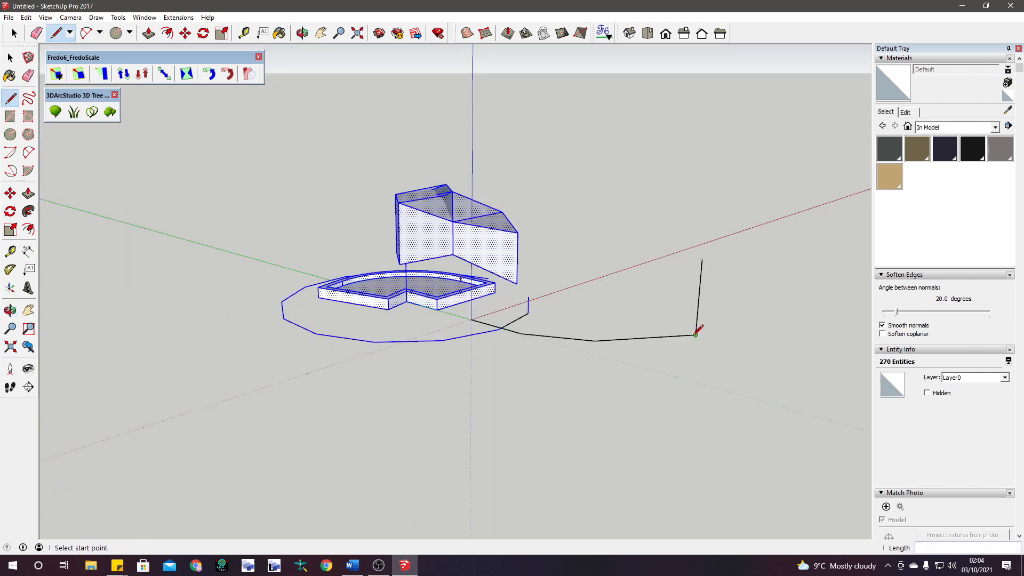
{"action": "key", "text": "ctrl+z"}
- Continue the line chain from its open end around in a large loop and close it at the origin
{"action": "middle_click_drag", "start_coordinate": [507, 261], "coordinate": [614, 363]}
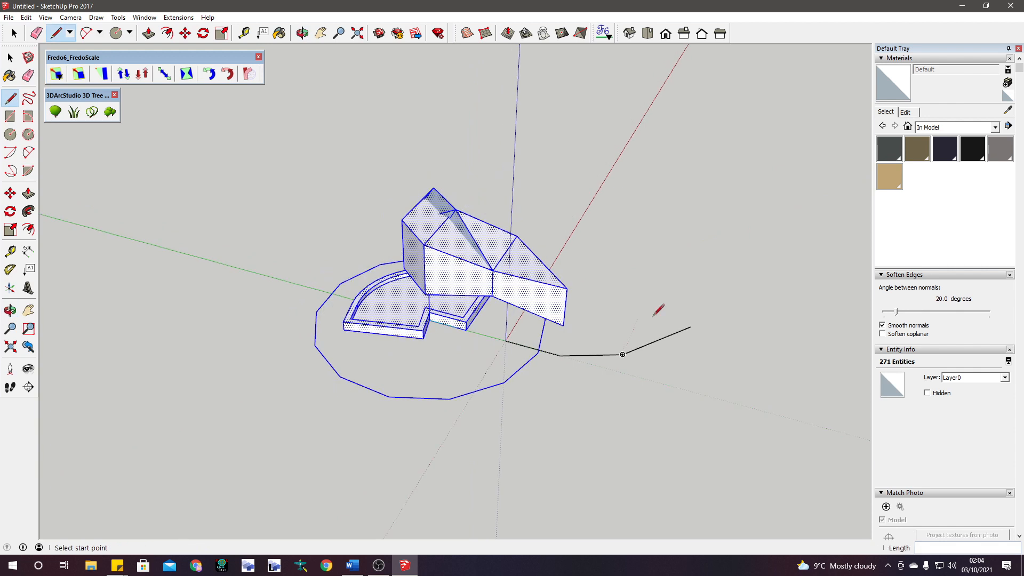
{"action": "left_click", "coordinate": [691, 326]}
{"action": "left_click", "coordinate": [728, 275]}
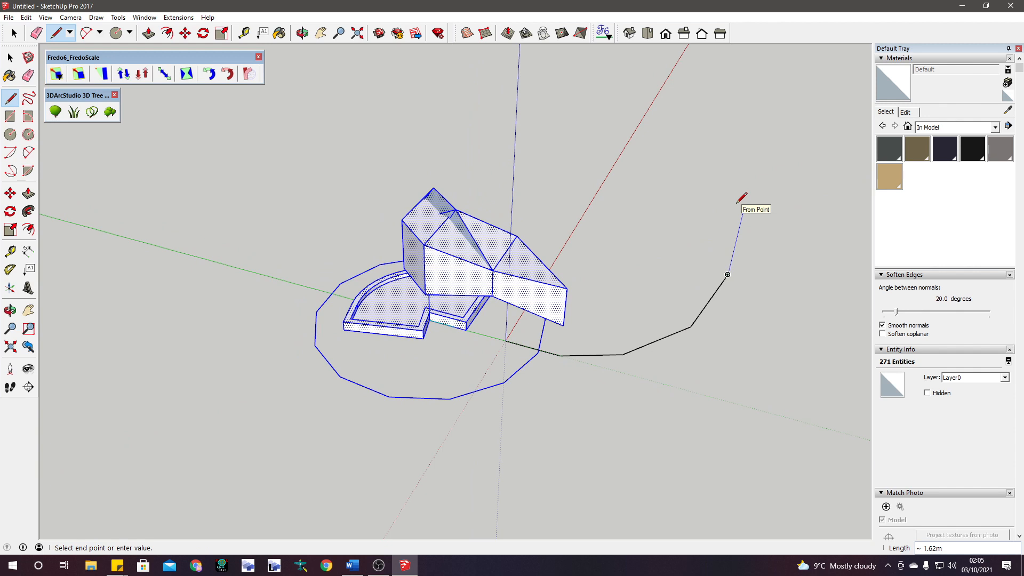
{"action": "middle_click_drag", "start_coordinate": [739, 206], "coordinate": [320, 317]}
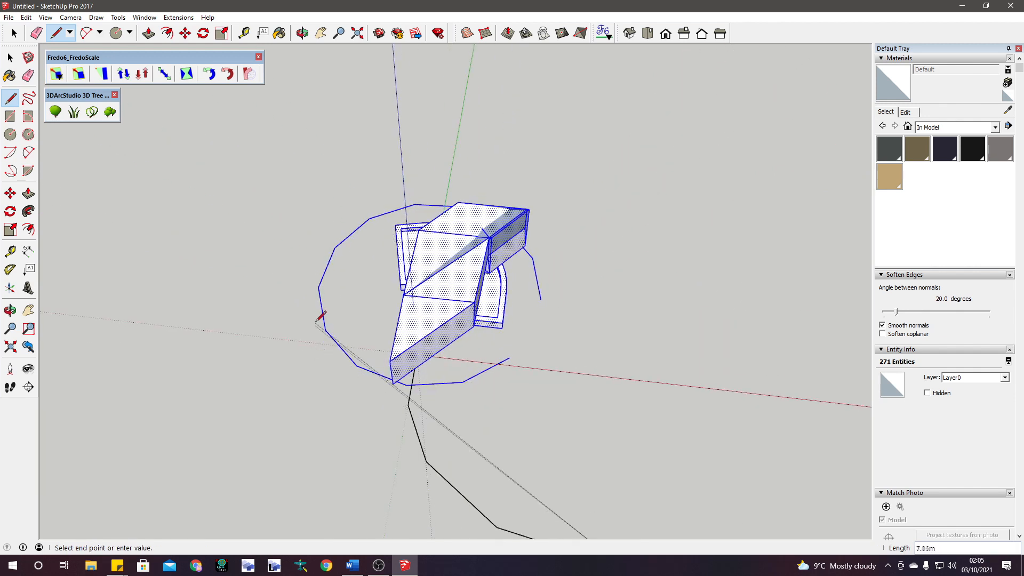
{"action": "scroll", "coordinate": [320, 317], "scroll_direction": "down", "scroll_amount": 2}
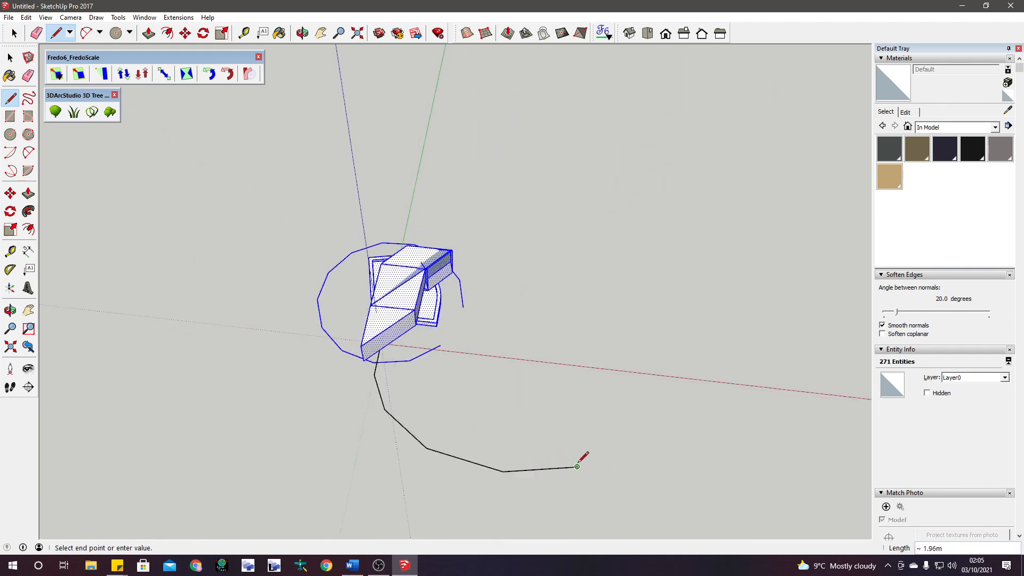
{"action": "mouse_move", "coordinate": [549, 377]}
{"action": "middle_mouse_down"}
{"action": "mouse_move", "coordinate": [258, 308]}
{"action": "mouse_move", "coordinate": [474, 474]}
{"action": "middle_mouse_up"}
{"action": "left_click", "coordinate": [471, 471]}
{"action": "left_click", "coordinate": [566, 458]}
{"action": "left_click", "coordinate": [592, 409]}
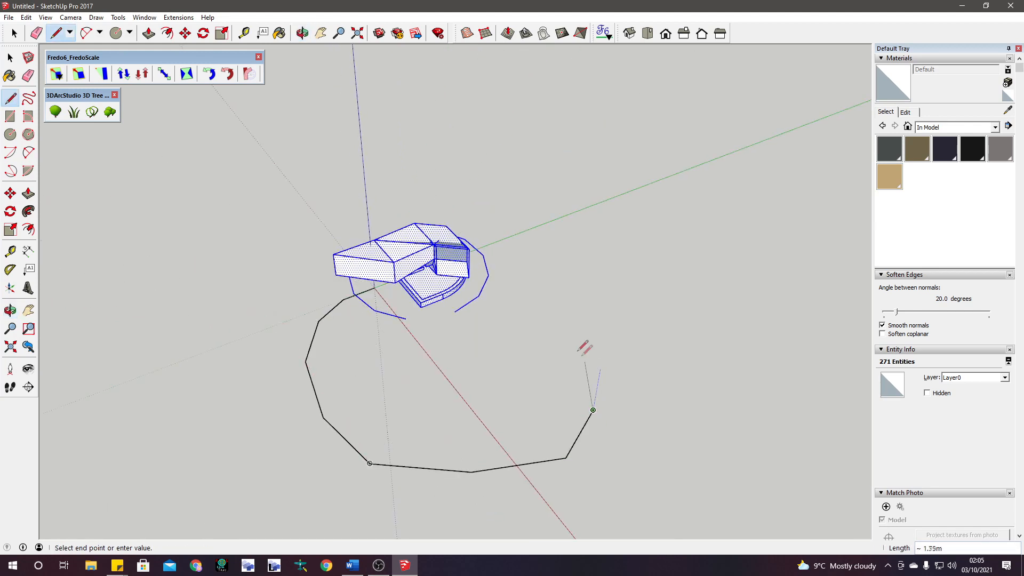
{"action": "left_click", "coordinate": [562, 335]}
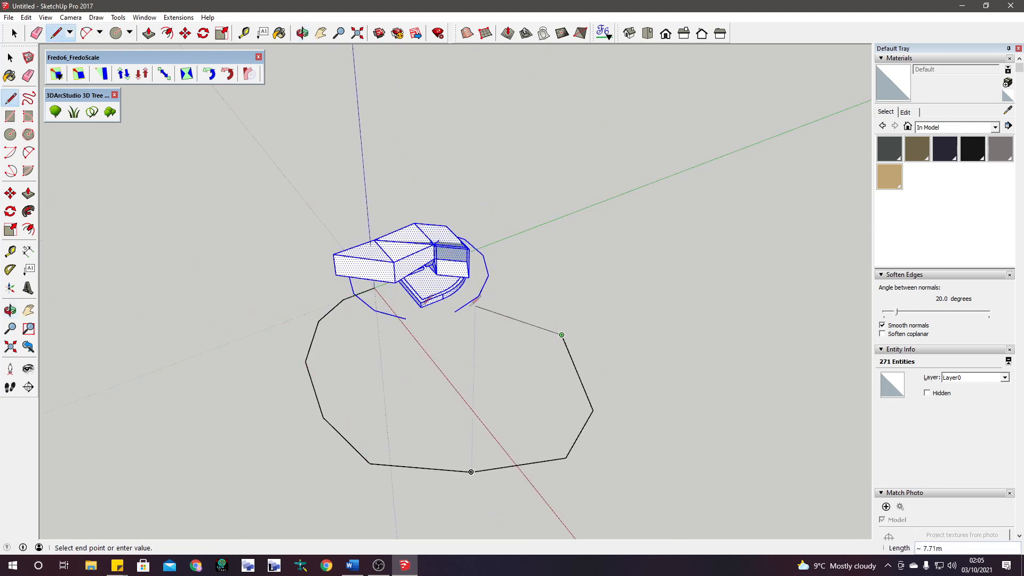
{"action": "left_click", "coordinate": [375, 288]}
- Draw a diagonal line across the closed outline and a second line from that diagonal to a far corner
{"action": "mouse_move", "coordinate": [608, 416]}
{"action": "middle_mouse_down"}
{"action": "mouse_move", "coordinate": [336, 283]}
{"action": "mouse_move", "coordinate": [271, 194]}
{"action": "mouse_move", "coordinate": [280, 345]}
{"action": "mouse_move", "coordinate": [483, 299]}
{"action": "mouse_move", "coordinate": [386, 319]}
{"action": "middle_mouse_up"}
{"action": "left_click", "coordinate": [318, 289]}
{"action": "left_click", "coordinate": [470, 385]}
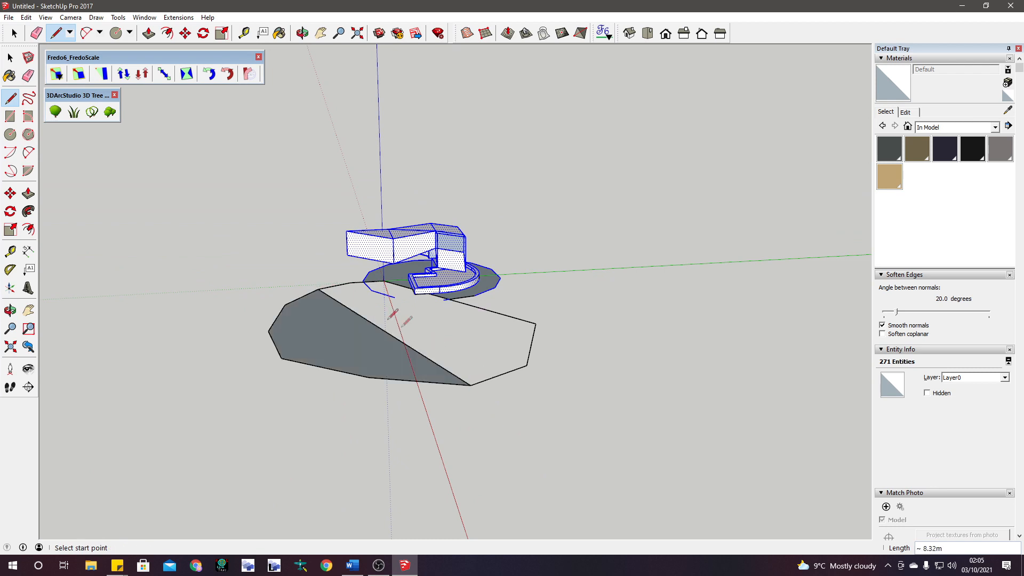
{"action": "left_click", "coordinate": [366, 319]}
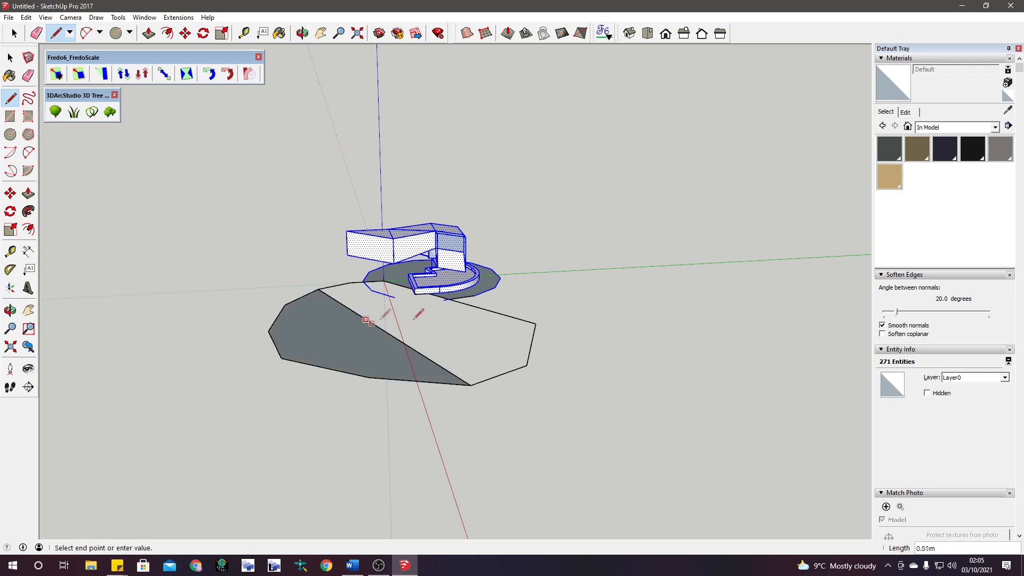
{"action": "left_click", "coordinate": [536, 323]}
{"action": "mouse_move", "coordinate": [421, 342]}
{"action": "middle_mouse_down"}
{"action": "mouse_move", "coordinate": [502, 336]}
{"action": "mouse_move", "coordinate": [802, 212]}
{"action": "middle_mouse_up"}
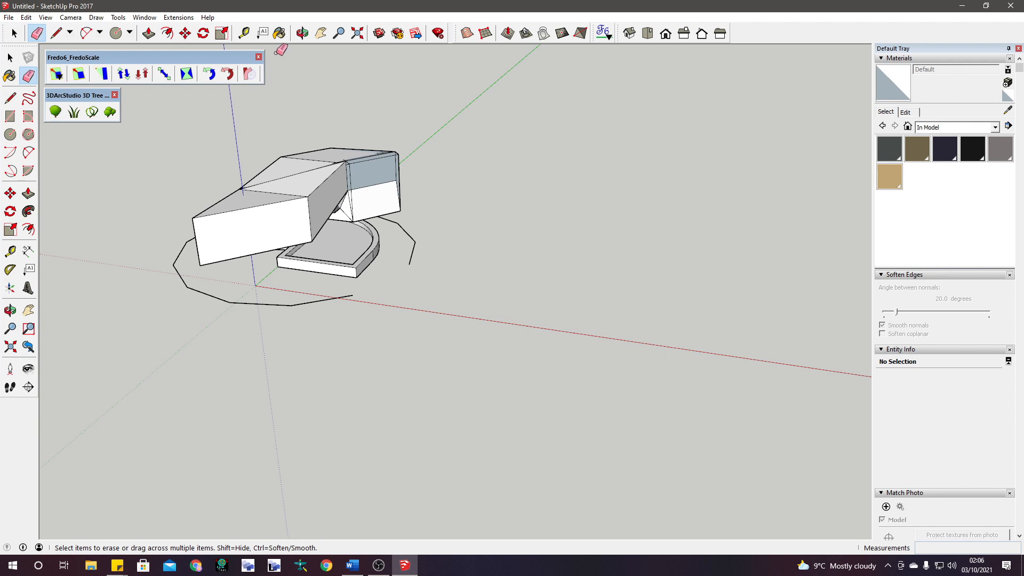
- Rotate the large front face of the upper block within its own plane, twisting the adjoining geometry
{"action": "left_click", "coordinate": [204, 36]}
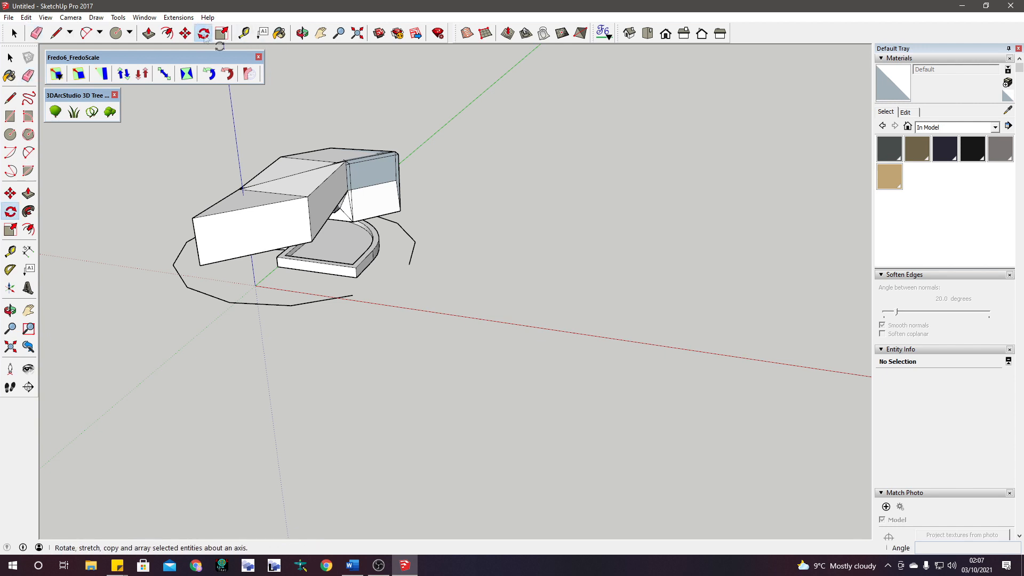
{"action": "scroll", "coordinate": [262, 233], "scroll_direction": "up", "scroll_amount": 2}
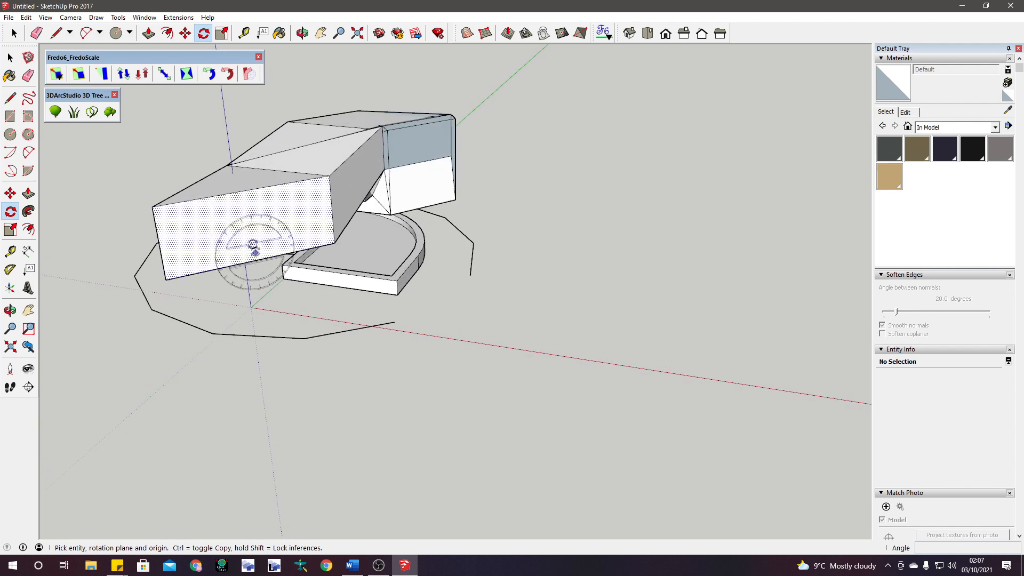
{"action": "left_click", "coordinate": [227, 225]}
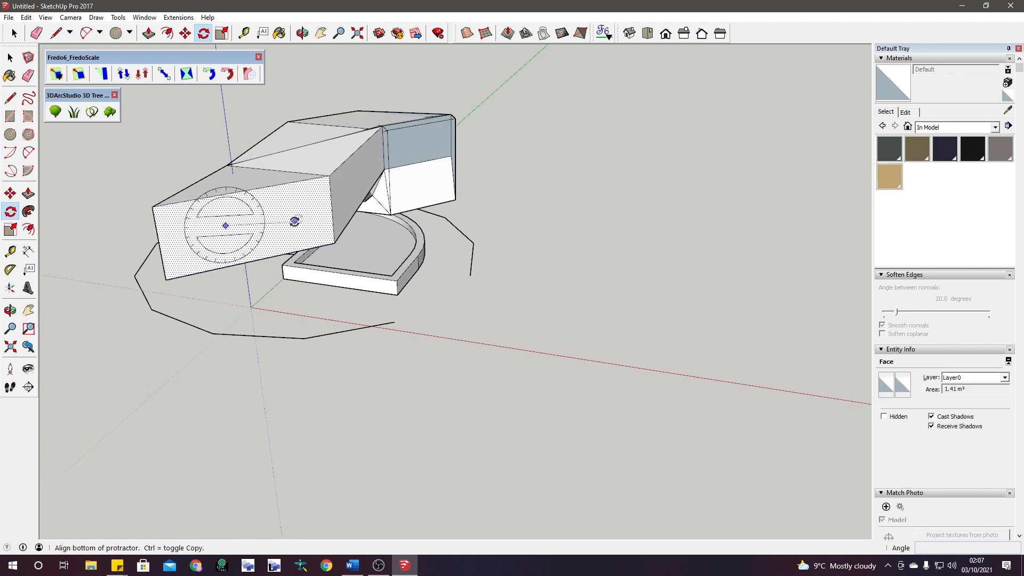
{"action": "left_click", "coordinate": [320, 207]}
{"action": "left_click", "coordinate": [279, 156]}
- Rotate a second face of the upper block, on its far side, about a point near that face's centre
{"action": "middle_click_drag", "start_coordinate": [283, 159], "coordinate": [439, 250]}
{"action": "left_click", "coordinate": [435, 247]}
{"action": "left_click", "coordinate": [485, 248]}
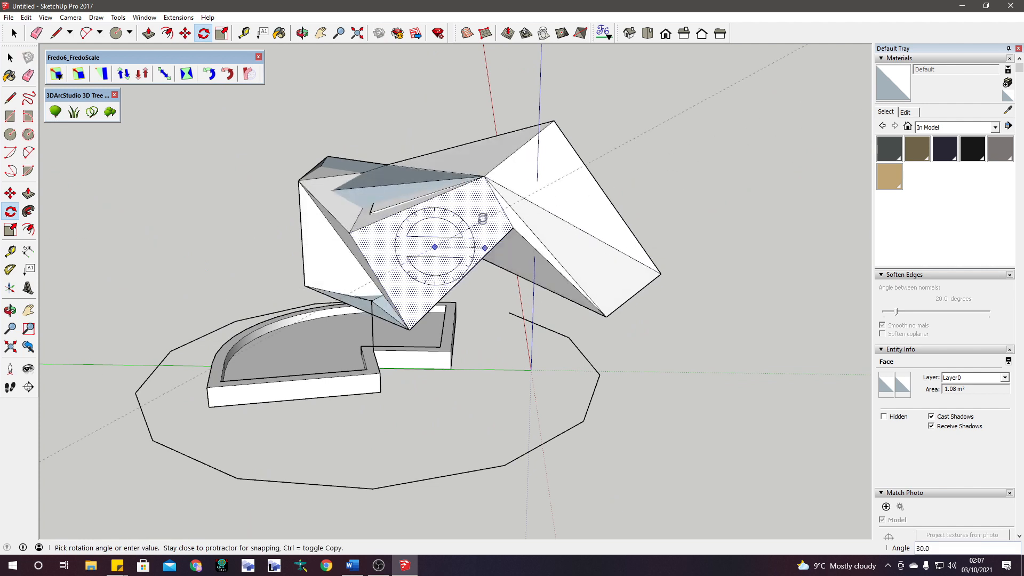
{"action": "left_click", "coordinate": [480, 213]}
- Select the entire model for rotation
{"action": "middle_click_drag", "start_coordinate": [528, 190], "coordinate": [676, 160]}
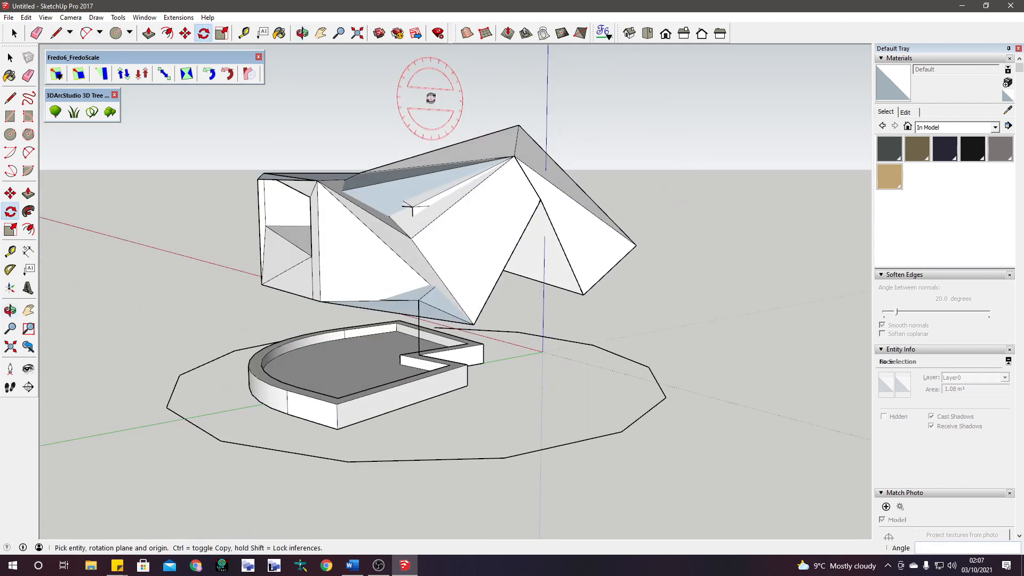
{"action": "key", "text": "ctrl+a"}
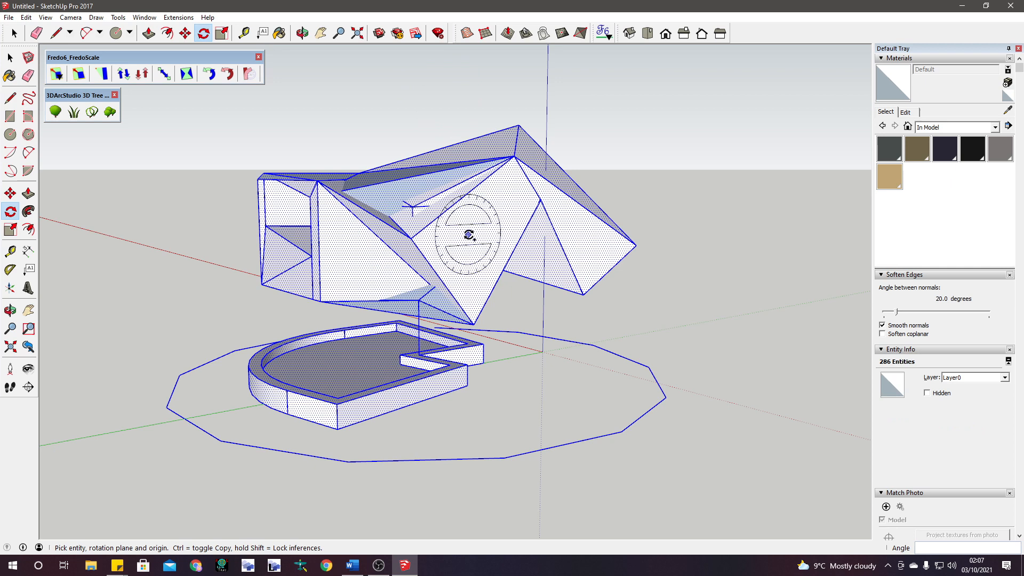
{"action": "left_click", "coordinate": [468, 238]}
{"action": "left_click", "coordinate": [501, 234]}
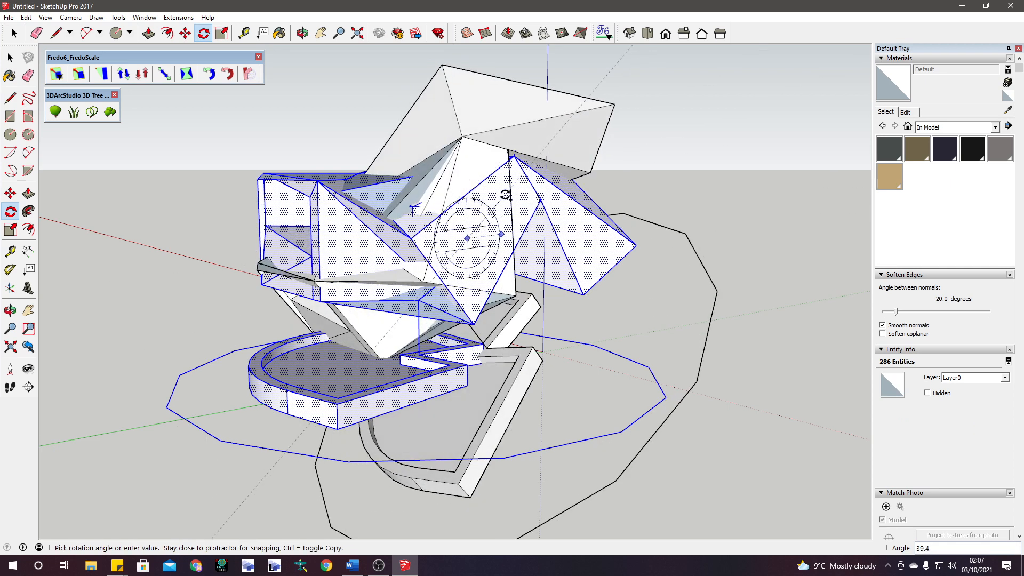
{"action": "key", "text": "Escape"}
- Rotate the whole selected model 30 degrees about a point on the upper block's twisted face
{"action": "left_click", "coordinate": [467, 240]}
{"action": "left_click", "coordinate": [509, 238]}
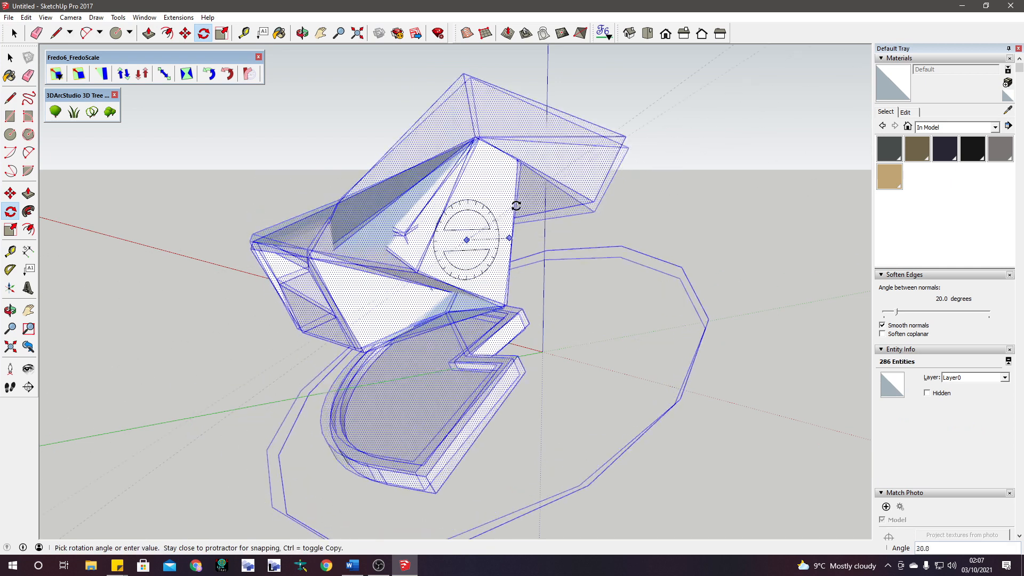
{"action": "left_click", "coordinate": [496, 188]}
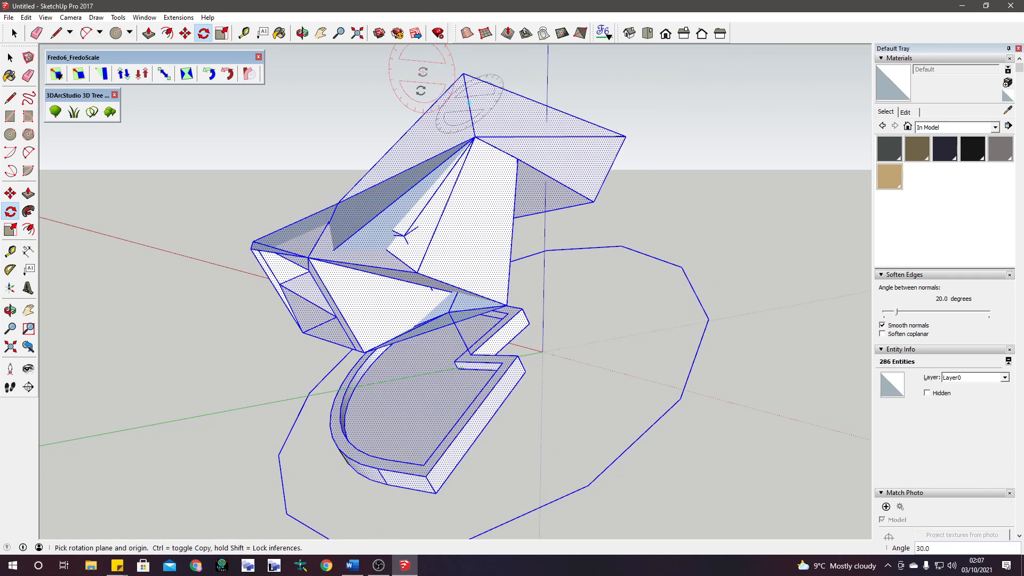
- Create a copy of the model rotated 180 degrees about a vertical axis through a ground point away from the model
{"action": "scroll", "coordinate": [419, 91], "scroll_direction": "down", "scroll_amount": 2}
{"action": "middle_click_drag", "start_coordinate": [443, 183], "coordinate": [334, 247]}
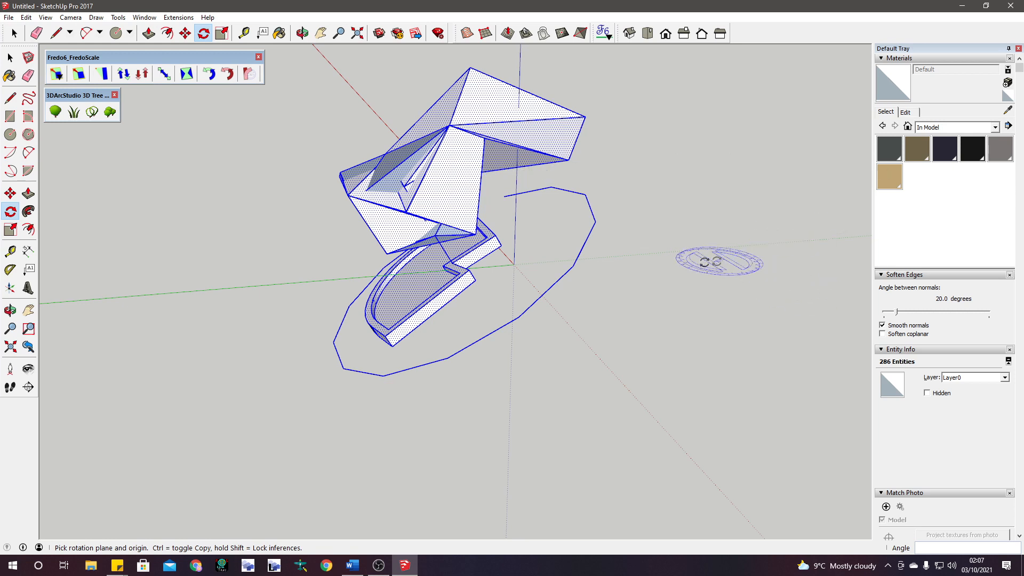
{"action": "left_click", "coordinate": [668, 251]}
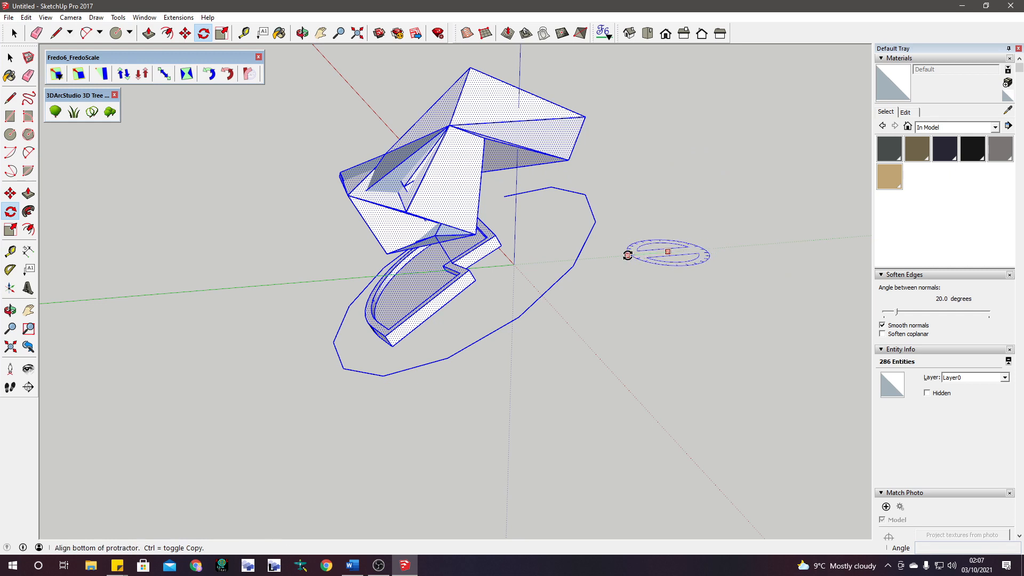
{"action": "left_click", "coordinate": [628, 255]}
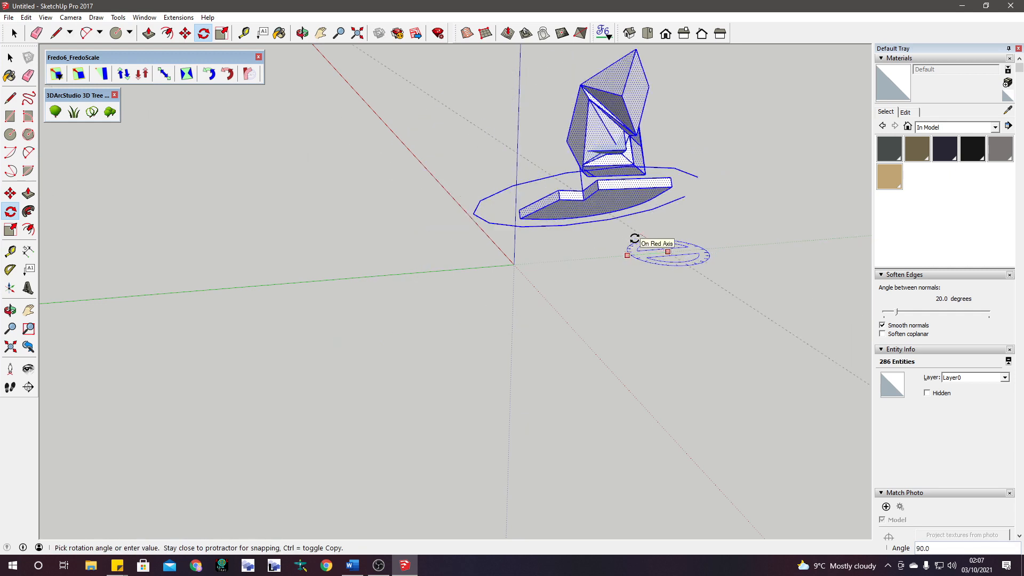
{"action": "left_click", "coordinate": [693, 250]}
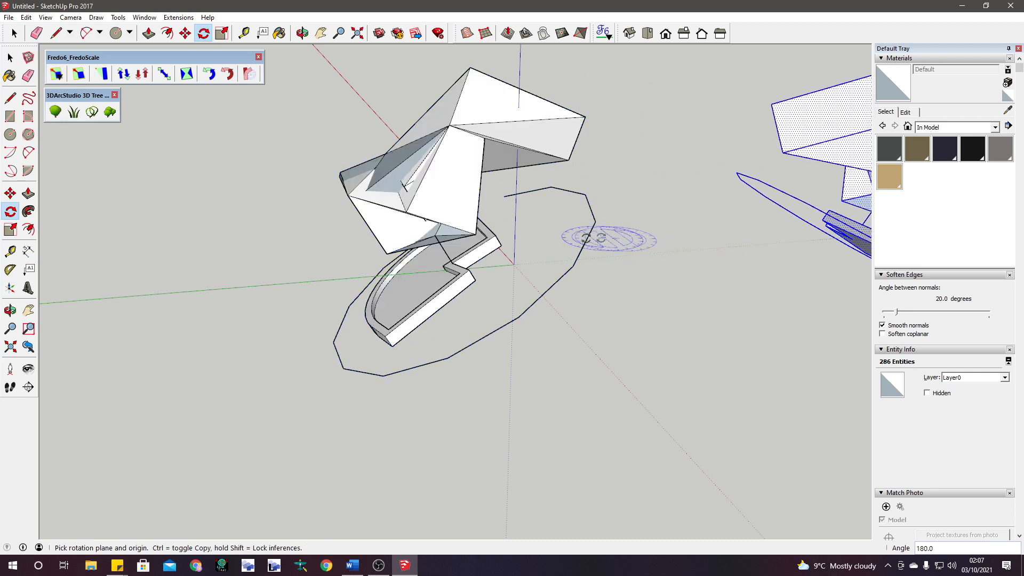
- Place a second copy of the rotated model beside the first along the red axis, and clear the selection
{"action": "scroll", "coordinate": [347, 267], "scroll_direction": "down", "scroll_amount": 4}
{"action": "middle_click_drag", "start_coordinate": [375, 253], "coordinate": [551, 285]}
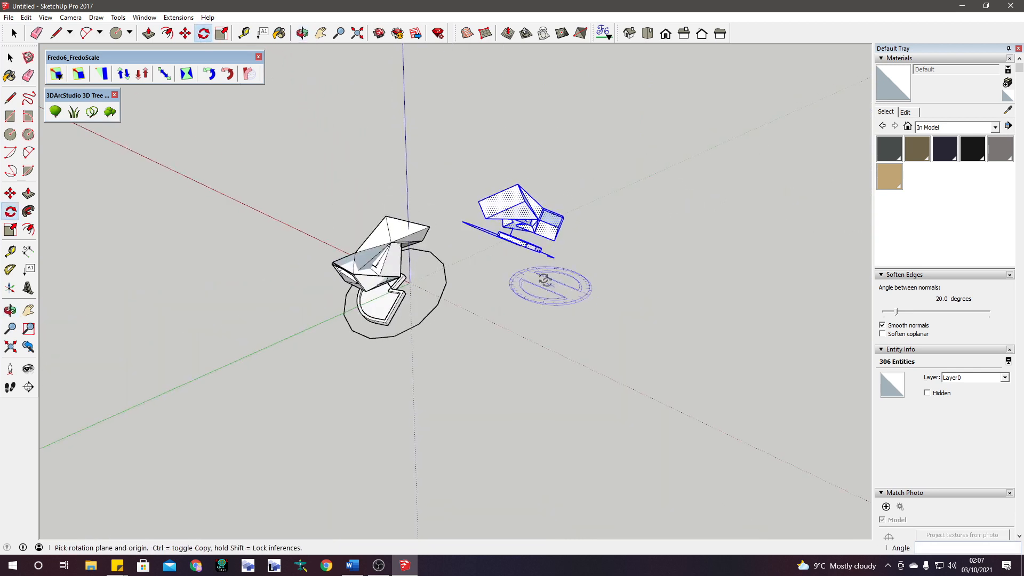
{"action": "scroll", "coordinate": [540, 273], "scroll_direction": "up", "scroll_amount": 3}
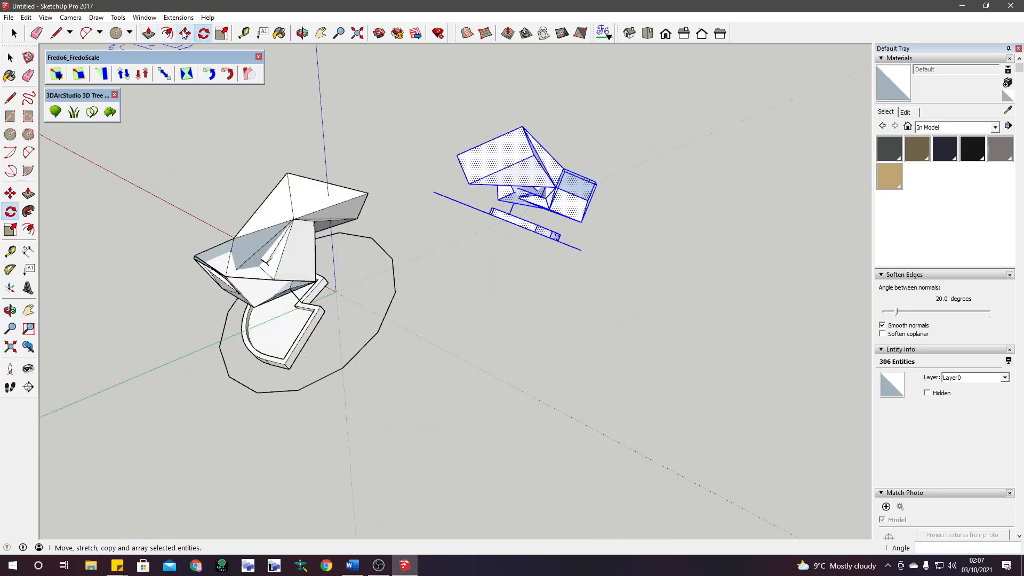
{"action": "left_click", "coordinate": [303, 33]}
{"action": "left_click_drag", "start_coordinate": [327, 138], "coordinate": [483, 242]}
{"action": "key", "text": "m"}
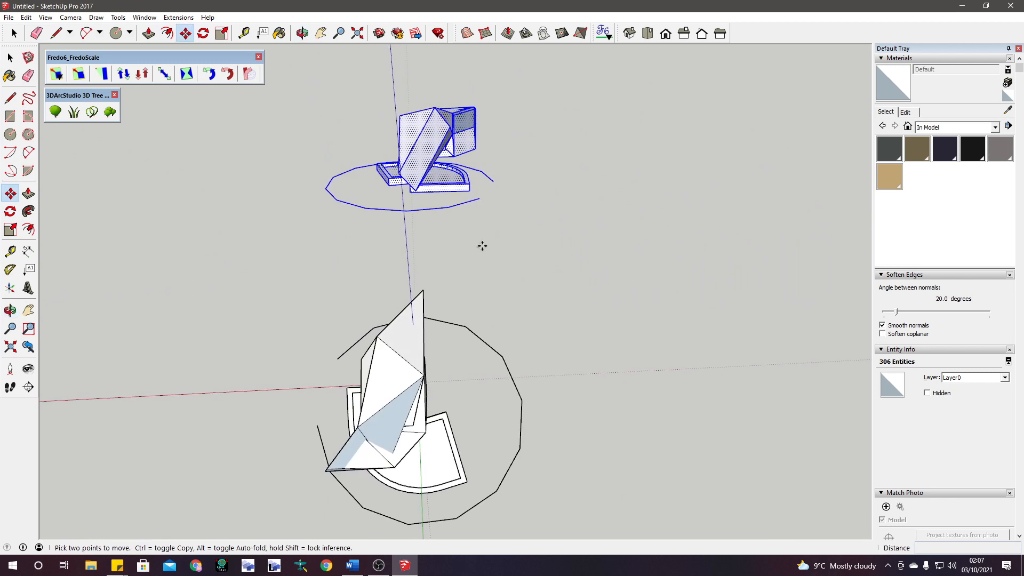
{"action": "key", "text": "ctrl"}
{"action": "left_click", "coordinate": [482, 245]}
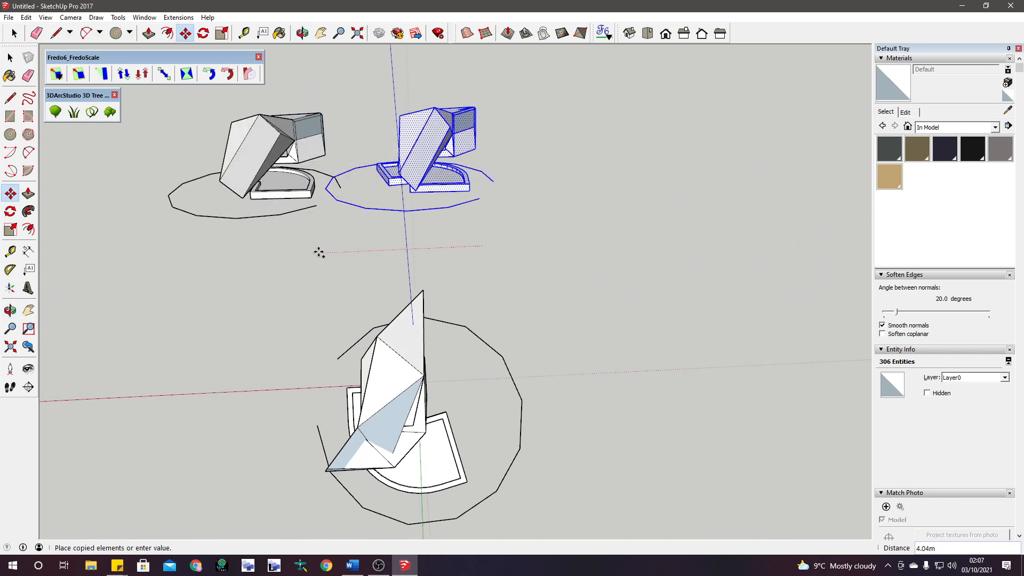
{"action": "left_click", "coordinate": [298, 252]}
{"action": "mouse_move", "coordinate": [549, 309]}
{"action": "middle_mouse_down"}
{"action": "mouse_move", "coordinate": [342, 266]}
{"action": "mouse_move", "coordinate": [380, 208]}
{"action": "middle_mouse_up"}
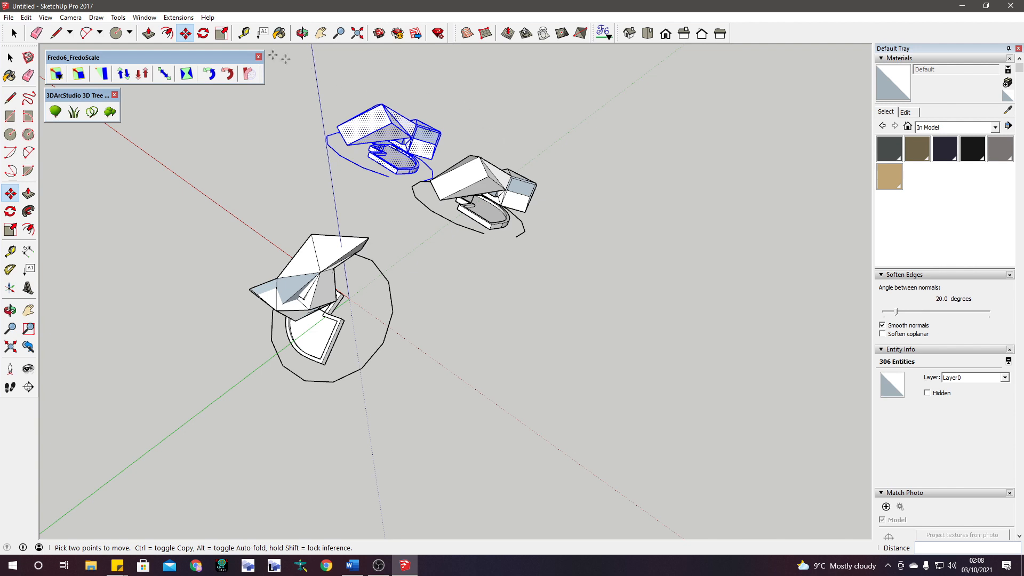
{"action": "left_click", "coordinate": [10, 57]}
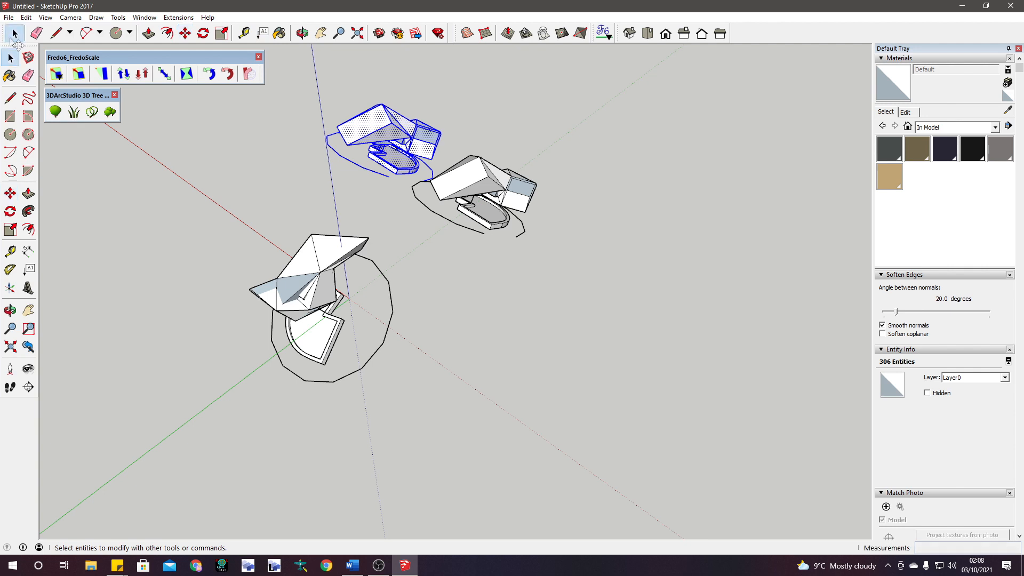
{"action": "left_click", "coordinate": [131, 287]}
- Attach a leader text label to the large front face of the first rotated copy, keeping the default area text
{"action": "middle_click_drag", "start_coordinate": [210, 287], "coordinate": [487, 261]}
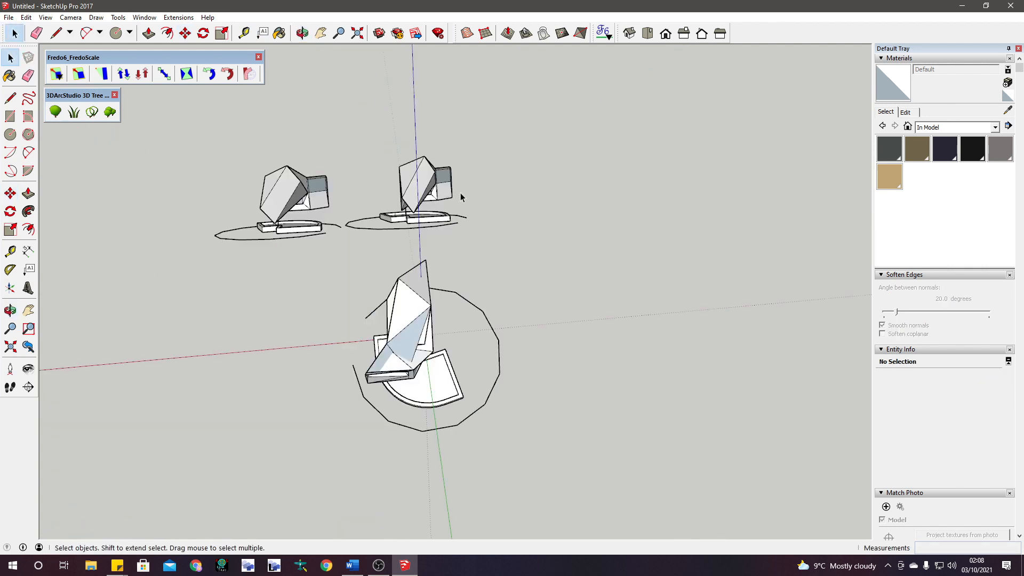
{"action": "scroll", "coordinate": [395, 132], "scroll_direction": "up", "scroll_amount": 6}
{"action": "middle_click_drag", "start_coordinate": [419, 183], "coordinate": [222, 91]}
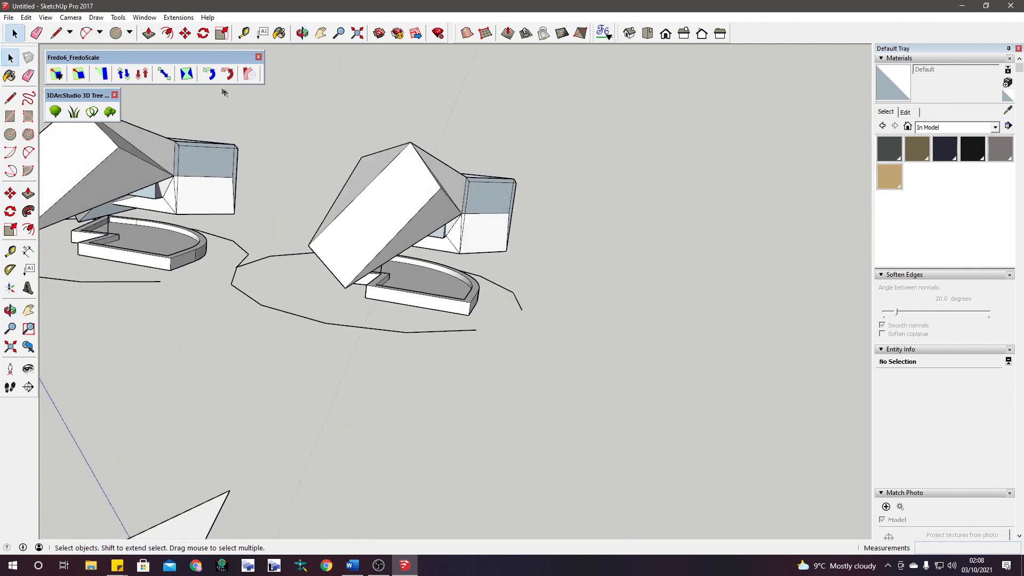
{"action": "left_click", "coordinate": [263, 33]}
{"action": "left_click", "coordinate": [393, 216]}
{"action": "left_click", "coordinate": [623, 187]}
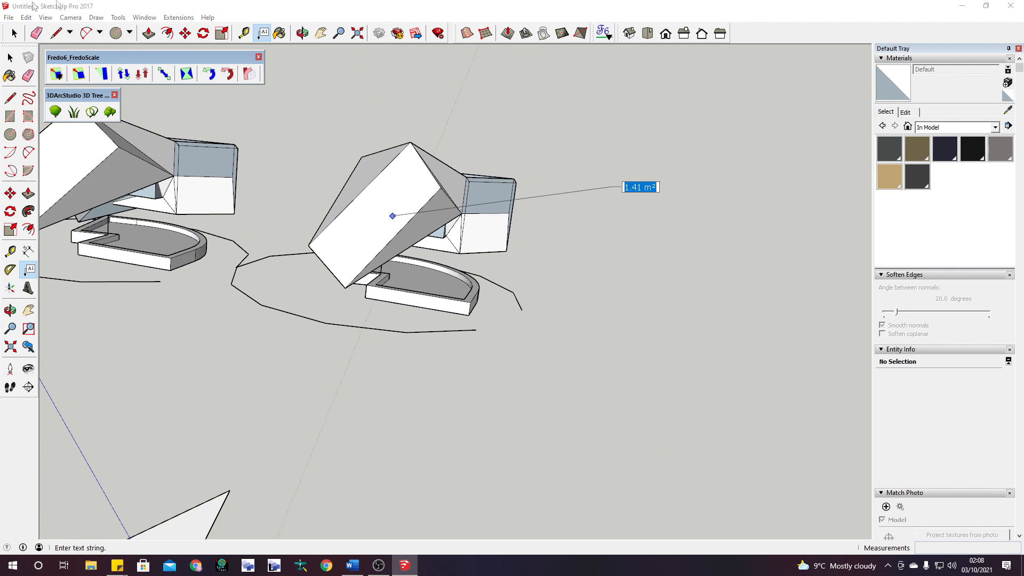
{"action": "left_click", "coordinate": [15, 34]}
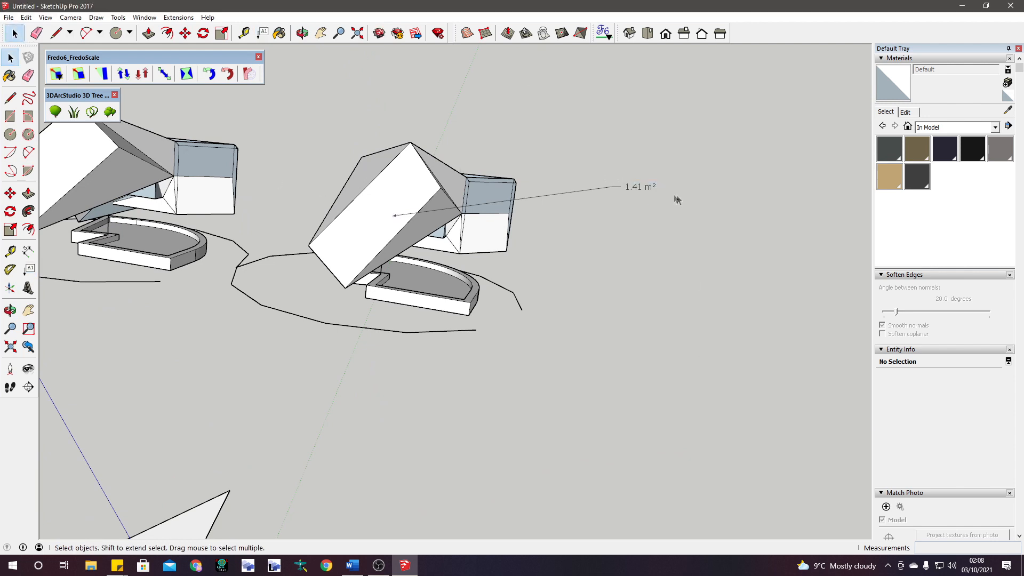
- Change the leader label's text to "Face to destroy"
{"action": "double_click", "coordinate": [636, 188]}
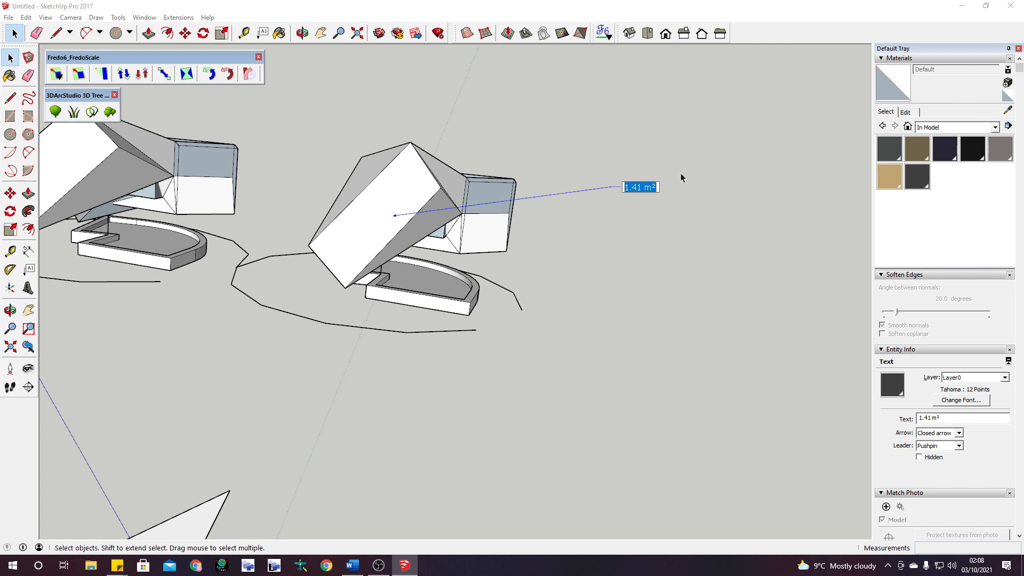
{"action": "type", "text": "Face to destroy"}
{"action": "left_click", "coordinate": [630, 236]}
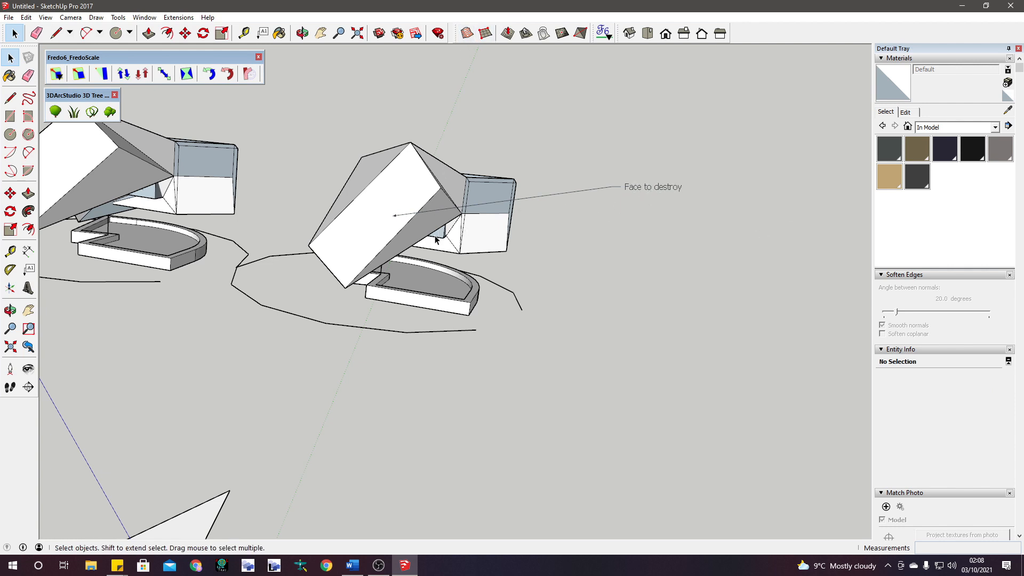
- Delete the face labelled "Face to destroy" together with its leader label
{"action": "middle_click_drag", "start_coordinate": [436, 233], "coordinate": [268, 130]}
{"action": "middle_click_drag", "start_coordinate": [384, 134], "coordinate": [360, 156]}
{"action": "left_click", "coordinate": [349, 141]}
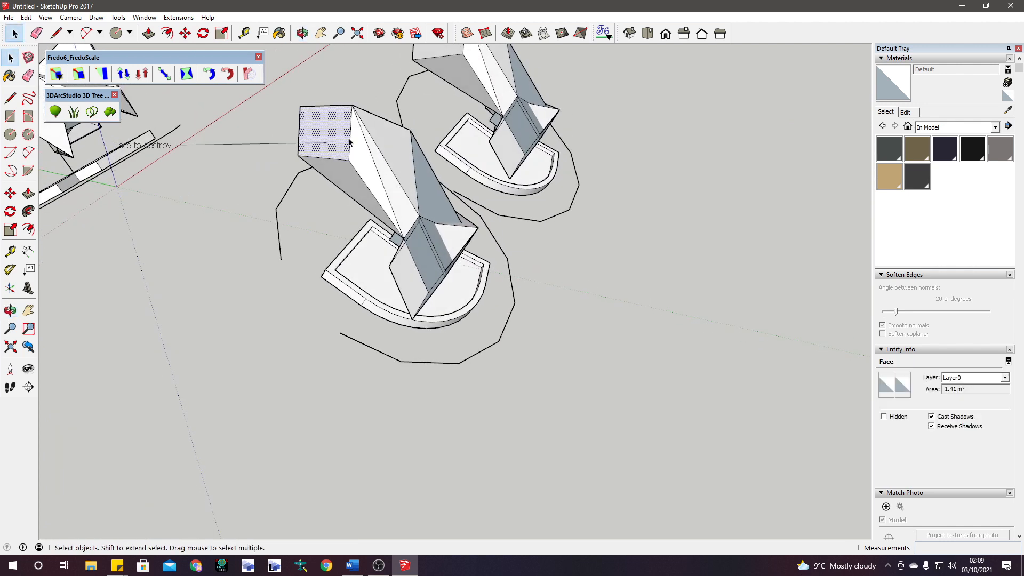
{"action": "left_click", "coordinate": [271, 143]}
- Examine the opened block and all three models from several sides with the Orbit tool
{"action": "middle_click_drag", "start_coordinate": [271, 143], "coordinate": [429, 120]}
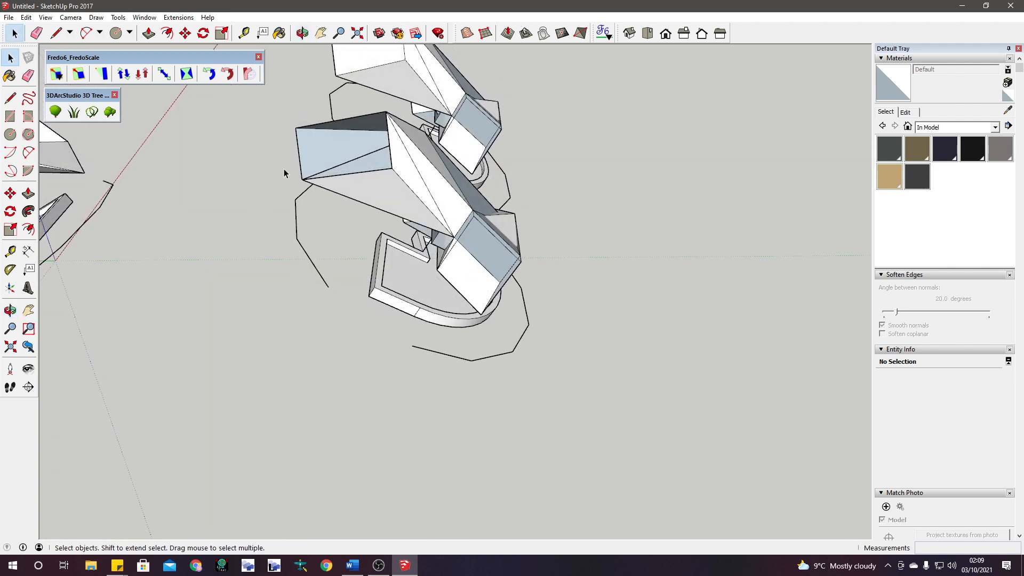
{"action": "middle_click_drag", "start_coordinate": [284, 181], "coordinate": [558, 163]}
{"action": "scroll", "coordinate": [492, 216], "scroll_direction": "down", "scroll_amount": 3}
{"action": "middle_click_drag", "start_coordinate": [492, 216], "coordinate": [552, 235]}
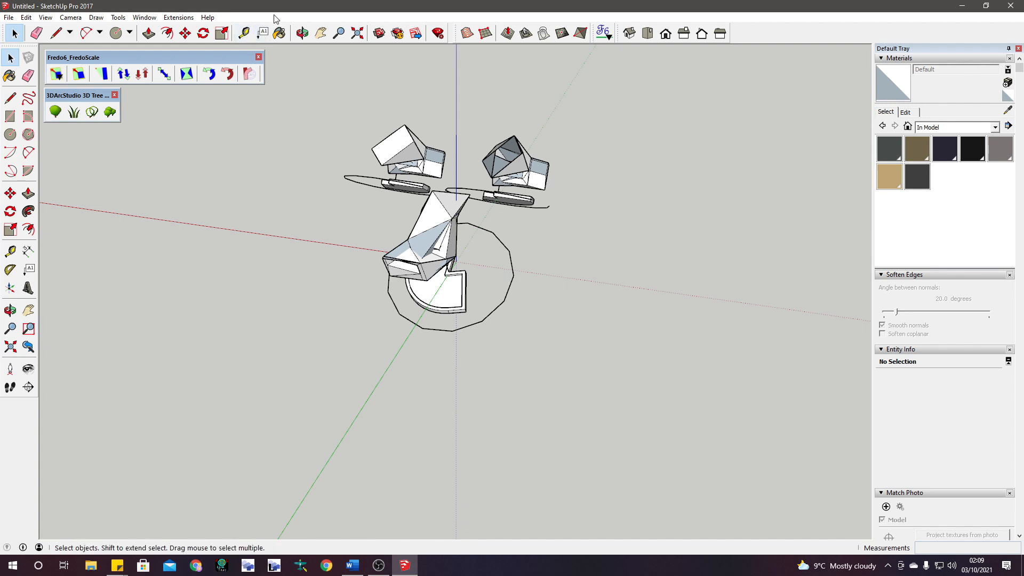
{"action": "left_click", "coordinate": [302, 34]}
{"action": "left_click_drag", "start_coordinate": [361, 243], "coordinate": [613, 251]}
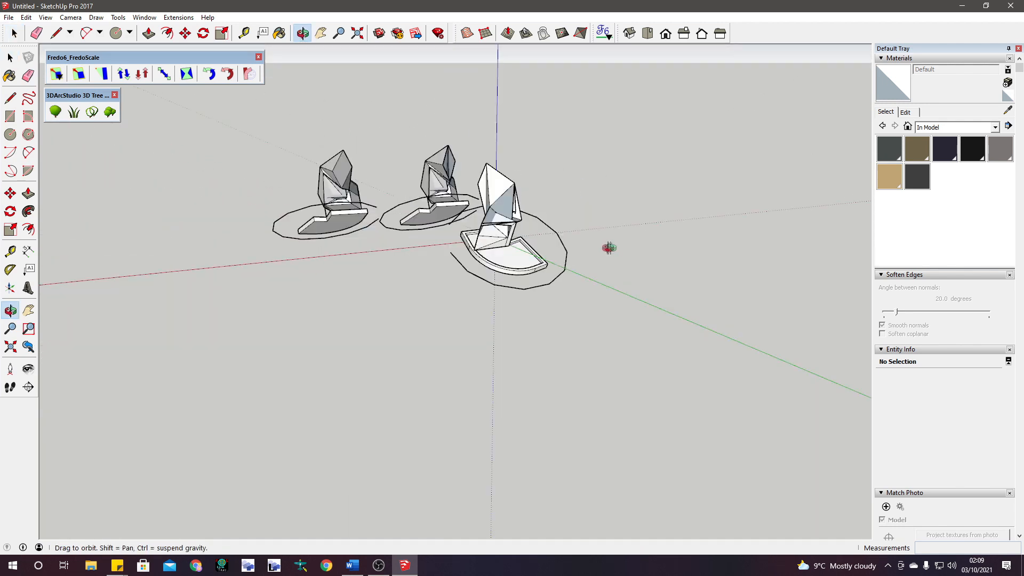
{"action": "left_click", "coordinate": [15, 34]}
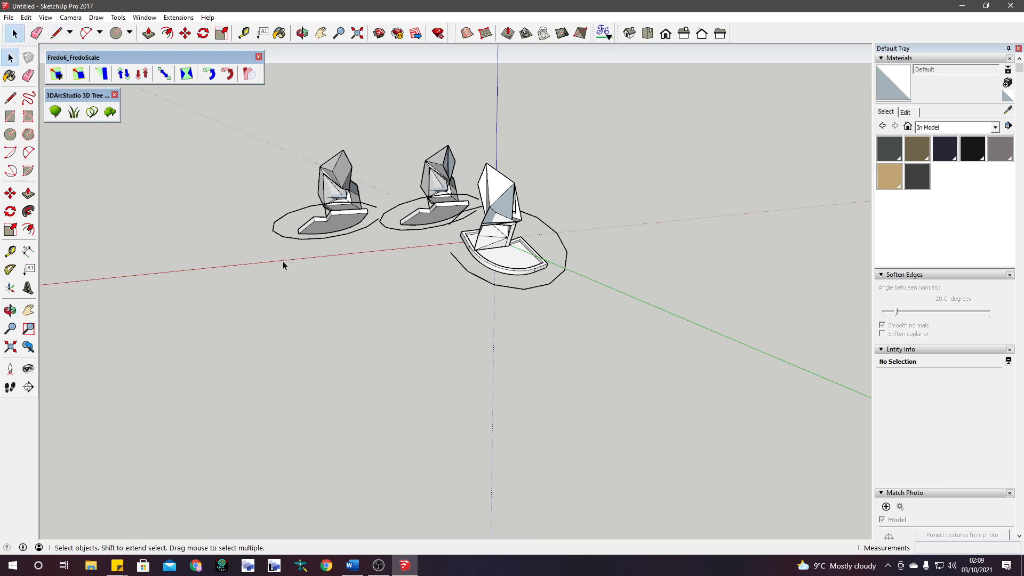
{"action": "key", "text": "o"}
{"action": "left_click_drag", "start_coordinate": [283, 259], "coordinate": [381, 342]}
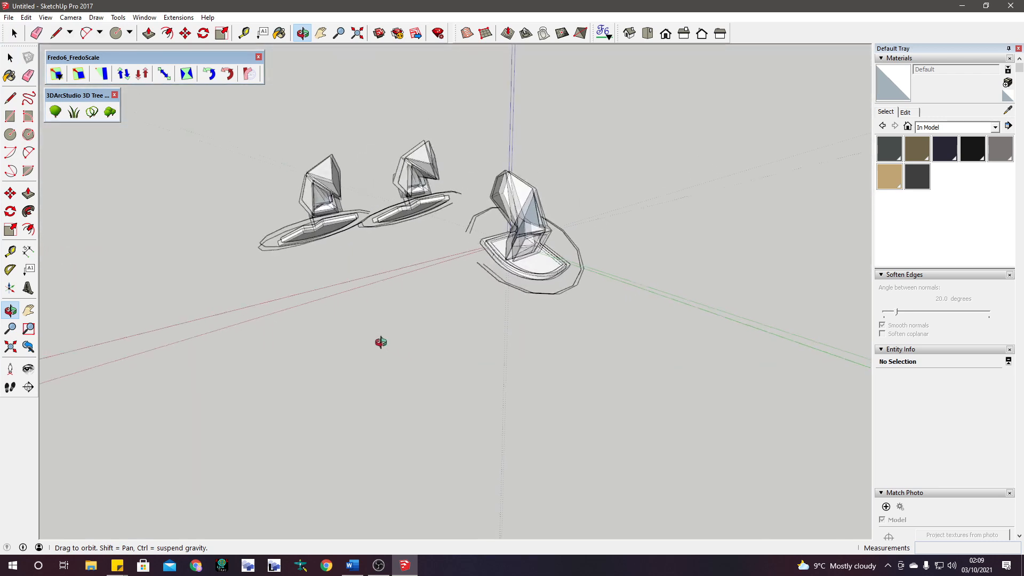
{"action": "key", "text": "space"}
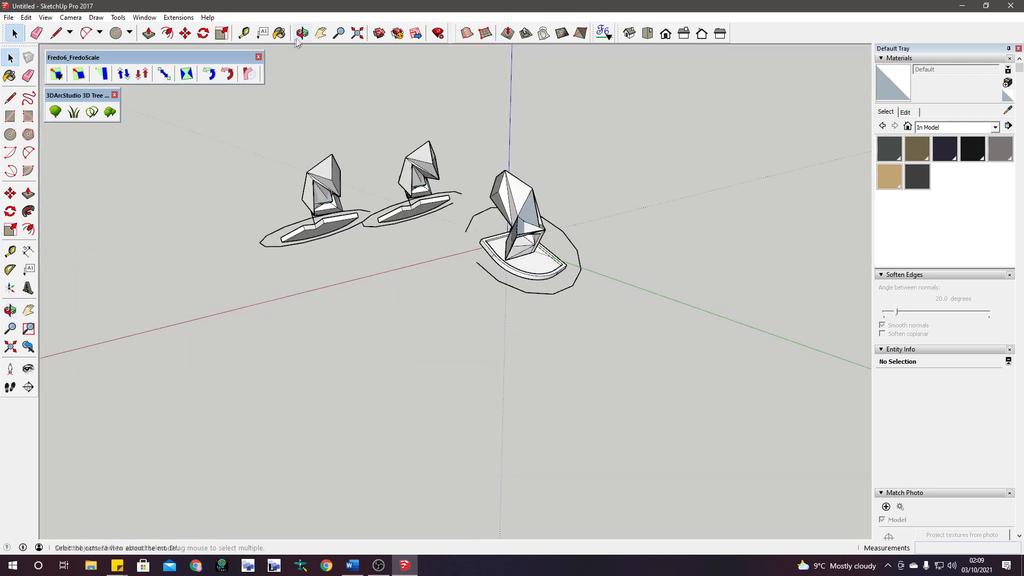
- Pan the view across the three models with the Pan tool and return to the Select tool
{"action": "left_click", "coordinate": [322, 37]}
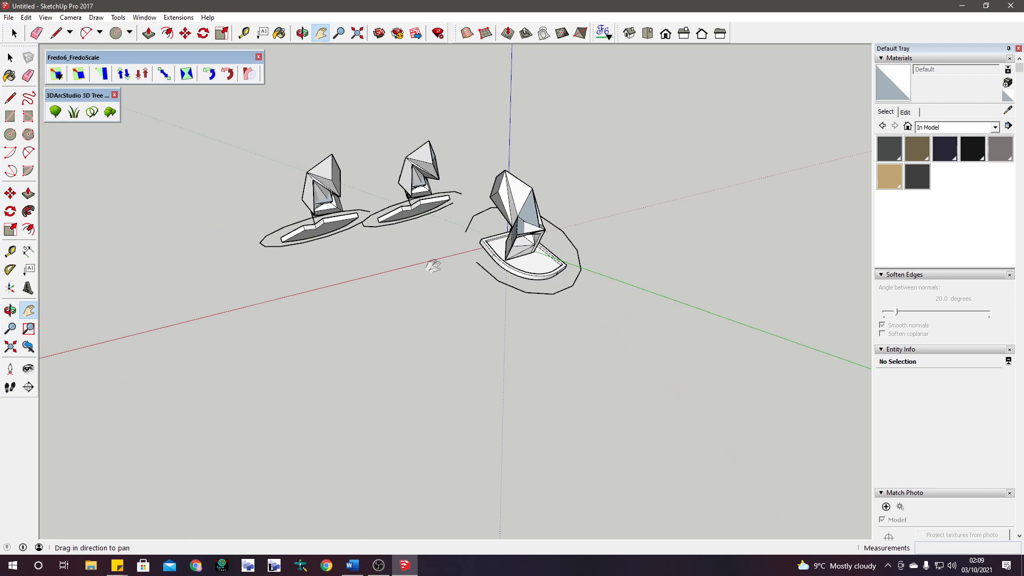
{"action": "left_click_drag", "start_coordinate": [404, 249], "coordinate": [606, 3]}
{"action": "left_click_drag", "start_coordinate": [734, 50], "coordinate": [462, 291]}
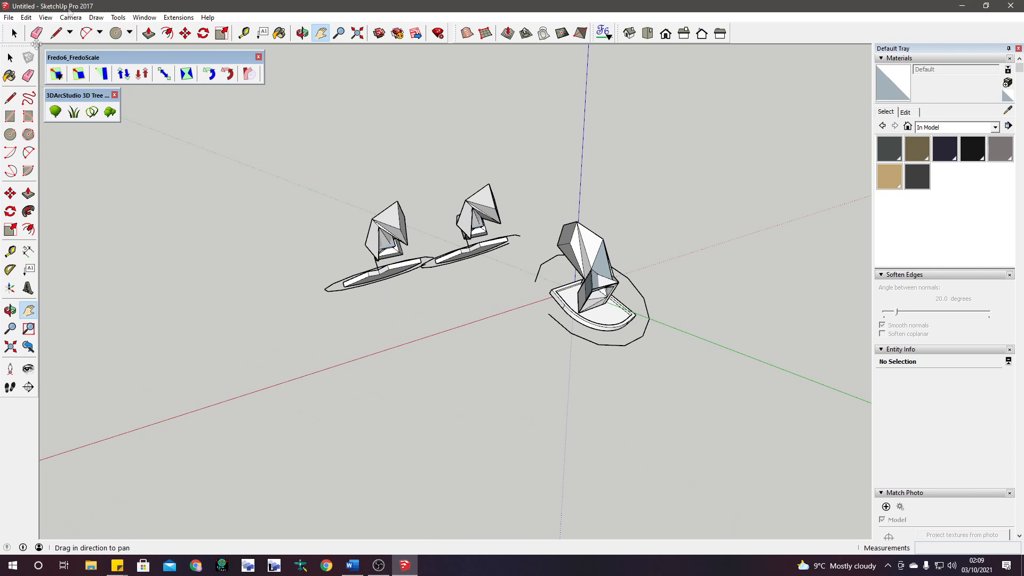
{"action": "left_click", "coordinate": [15, 33]}
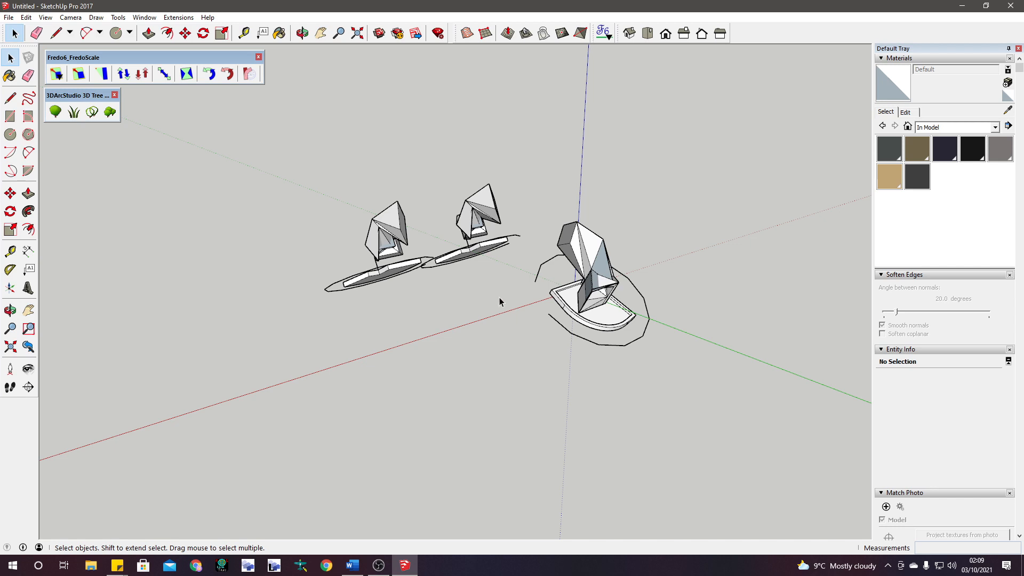
- Orbit and pan around the three models, switching to the navigation tools temporarily from the Select tool
{"action": "mouse_move", "coordinate": [499, 302]}
{"action": "middle_mouse_down"}
{"action": "mouse_move", "coordinate": [503, 293]}
{"action": "mouse_move", "coordinate": [343, 405]}
{"action": "mouse_move", "coordinate": [583, 322]}
{"action": "mouse_move", "coordinate": [510, 315]}
{"action": "middle_mouse_up"}
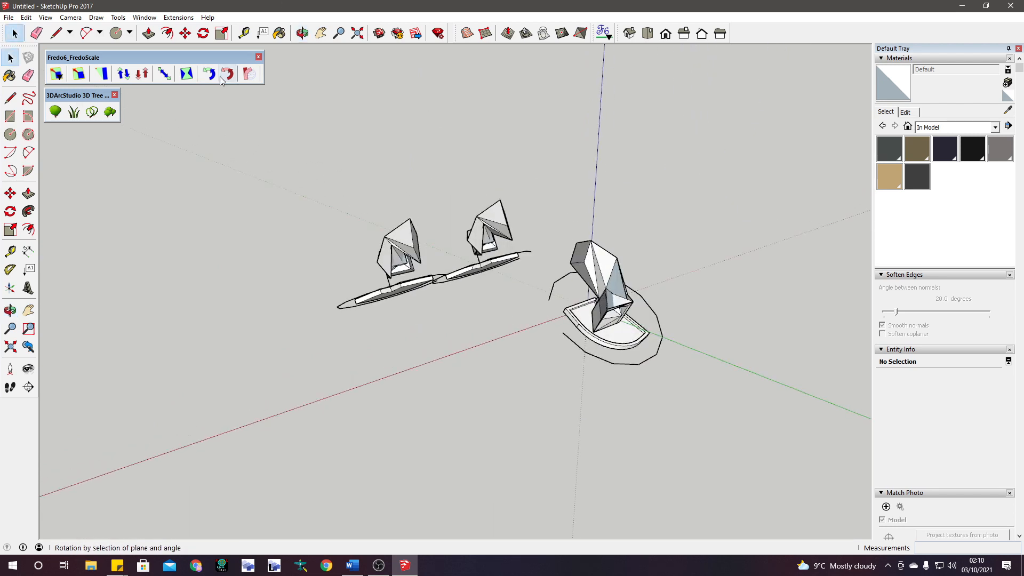
{"action": "middle_click_drag", "start_coordinate": [431, 306], "coordinate": [448, 339]}
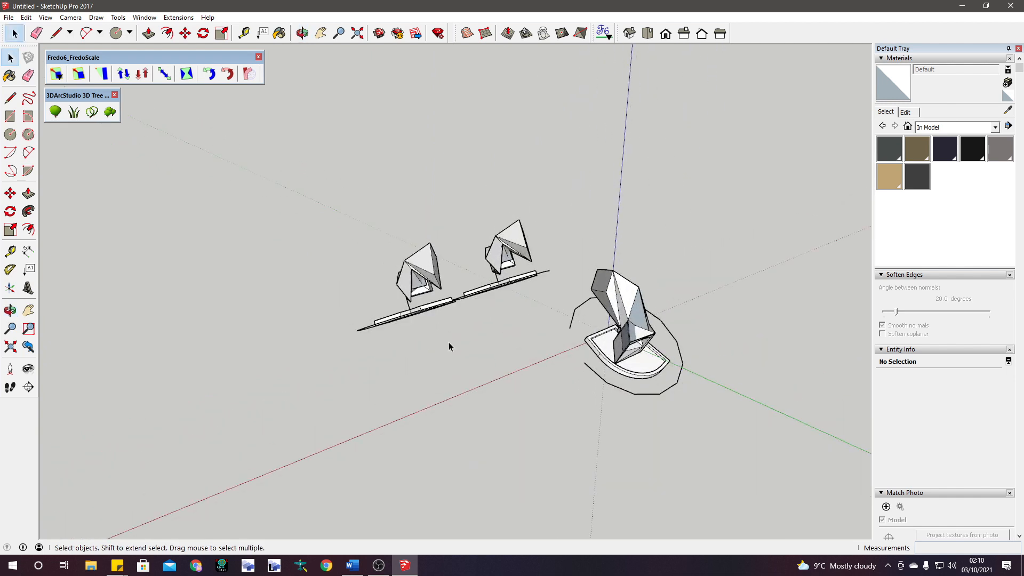
{"action": "left_click_drag", "start_coordinate": [449, 341], "coordinate": [429, 332]}
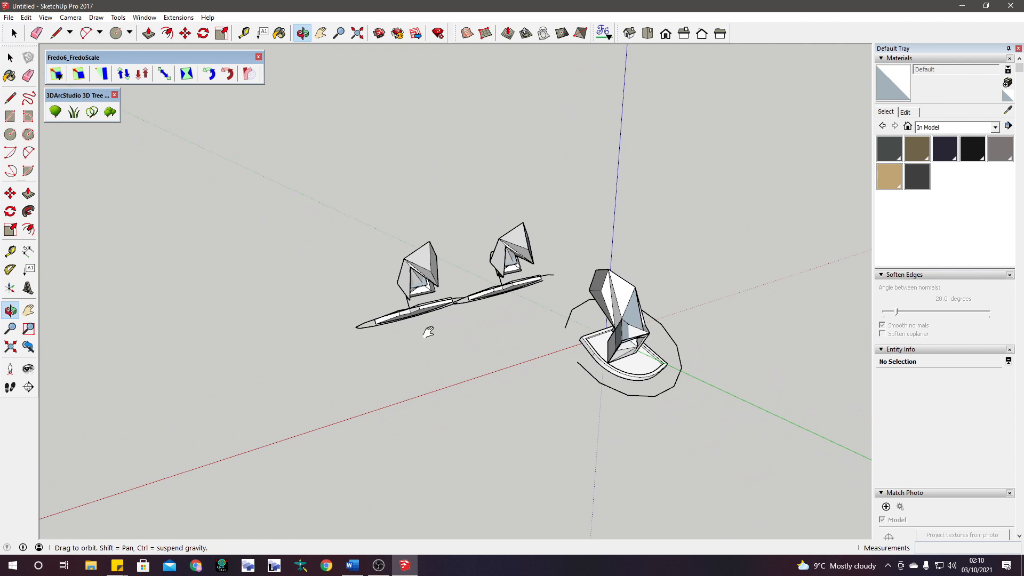
{"action": "middle_click_drag", "start_coordinate": [428, 332], "coordinate": [304, 338], "text": "shift"}
{"action": "scroll", "coordinate": [305, 337], "scroll_direction": "up", "scroll_amount": 1}
{"action": "middle_click", "coordinate": [303, 46]}
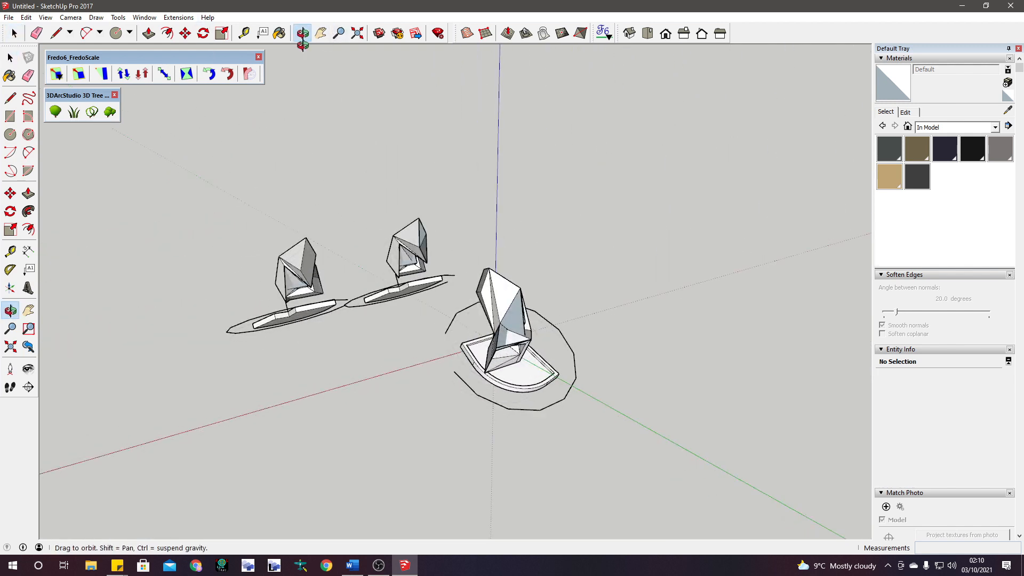
{"action": "middle_click", "coordinate": [300, 53]}
{"action": "middle_click", "coordinate": [300, 53]}
{"action": "middle_click", "coordinate": [300, 54]}
{"action": "middle_click", "coordinate": [300, 53]}
{"action": "middle_click", "coordinate": [299, 53]}
{"action": "middle_click", "coordinate": [300, 54]}
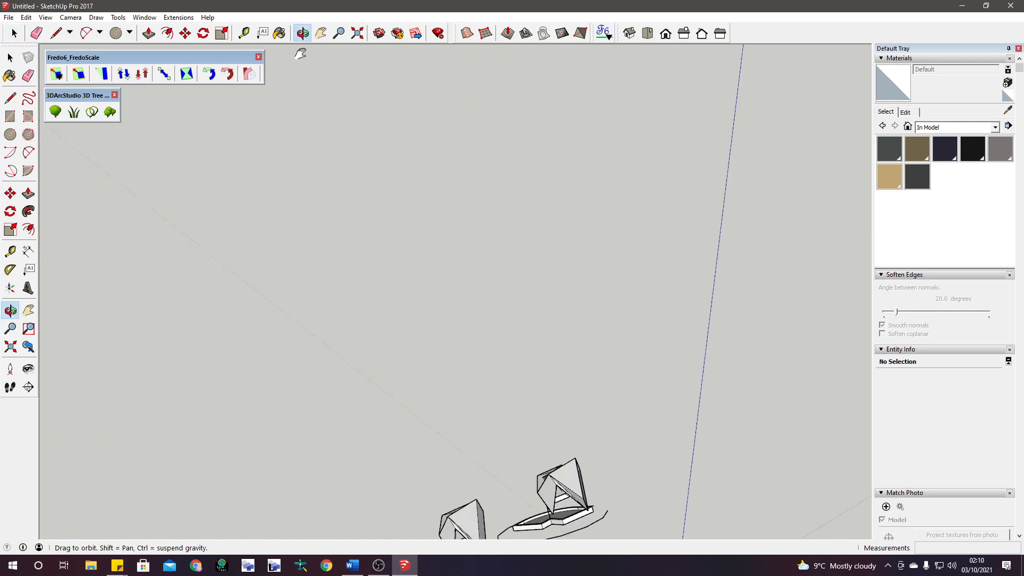
{"action": "middle_click", "coordinate": [300, 53]}
- Zoom out from the three models and zoom back in on the model nearest the origin
{"action": "scroll", "coordinate": [300, 53], "scroll_direction": "down", "scroll_amount": 5}
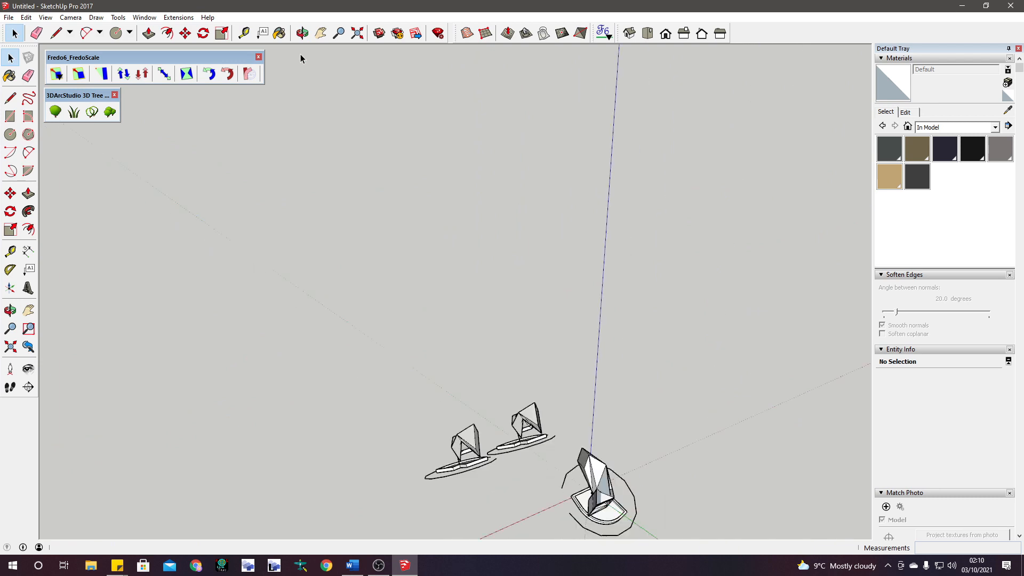
{"action": "scroll", "coordinate": [460, 361], "scroll_direction": "up", "scroll_amount": 1}
{"action": "scroll", "coordinate": [461, 365], "scroll_direction": "up", "scroll_amount": 1}
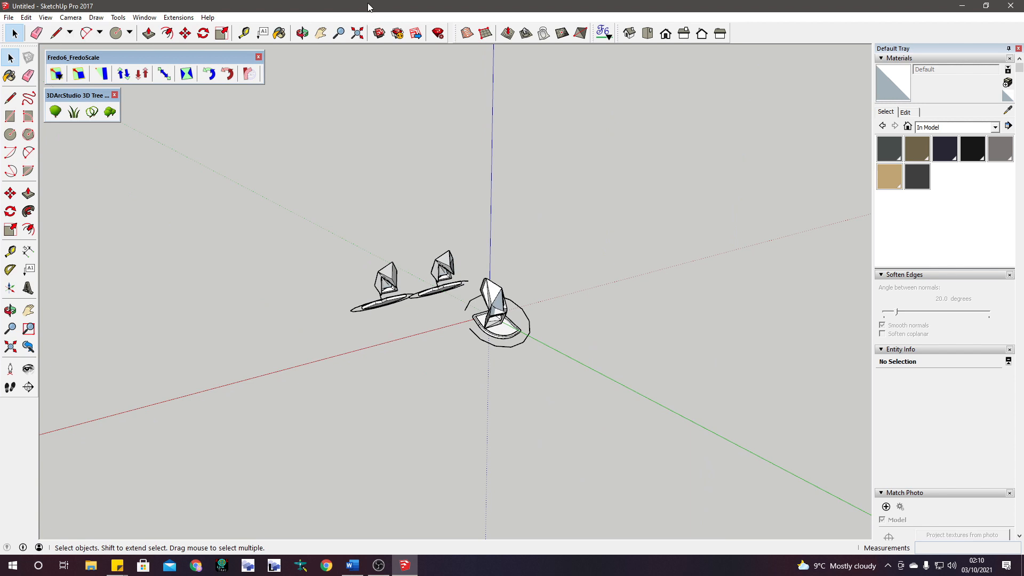
{"action": "scroll", "coordinate": [488, 264], "scroll_direction": "up", "scroll_amount": 5}
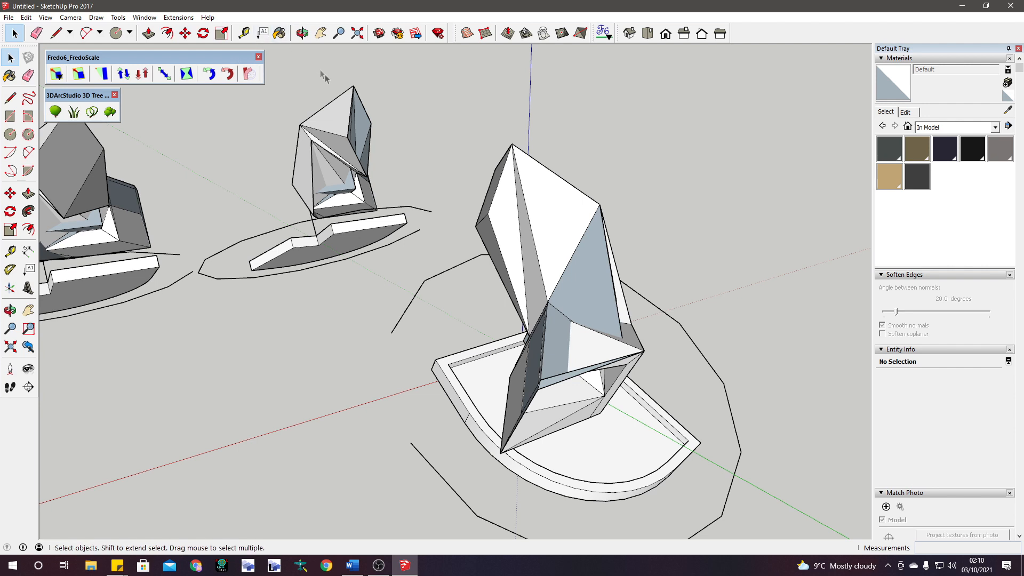
- Use the Zoom tool to zoom in and out on the front model, closing in on a corner of its raised base
{"action": "left_click", "coordinate": [338, 34]}
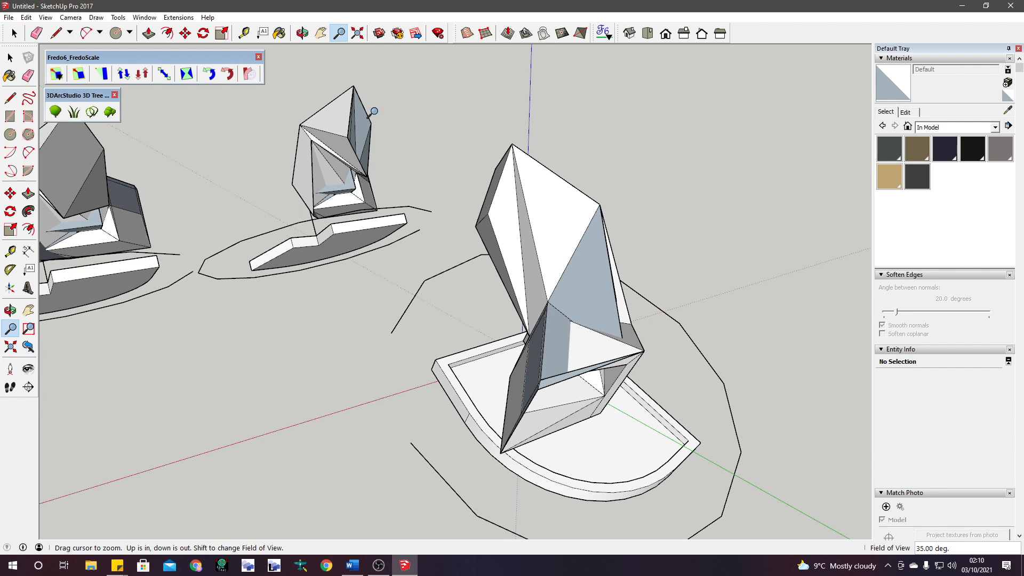
{"action": "double_click", "coordinate": [543, 224]}
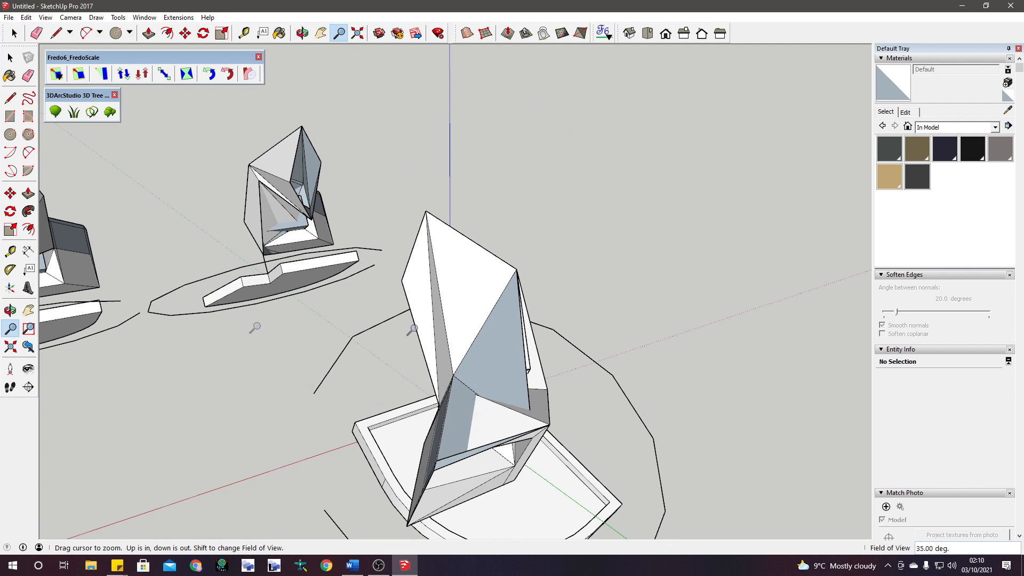
{"action": "scroll", "coordinate": [459, 280], "scroll_direction": "up", "scroll_amount": 5}
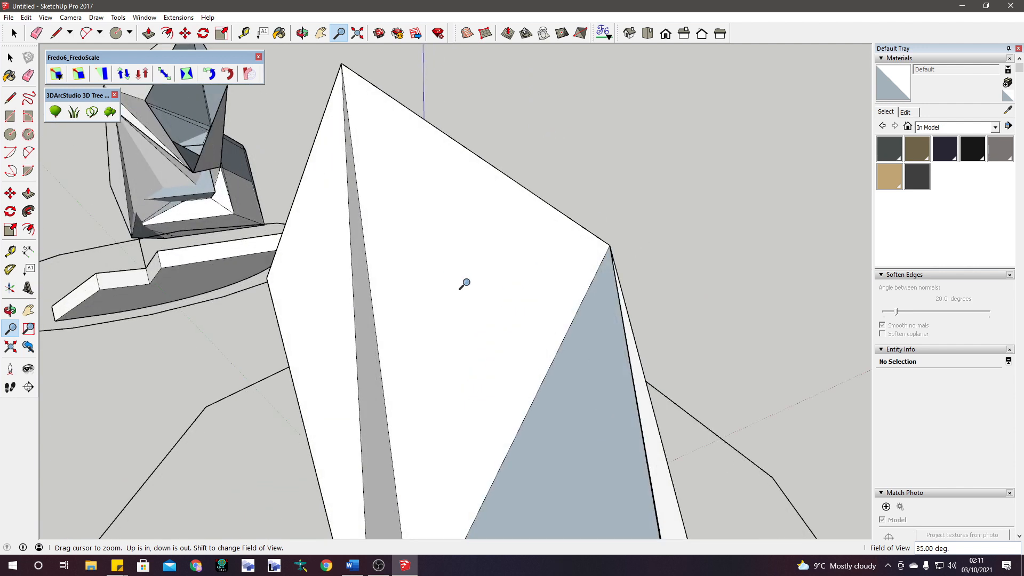
{"action": "scroll", "coordinate": [464, 283], "scroll_direction": "down", "scroll_amount": 5}
{"action": "scroll", "coordinate": [487, 336], "scroll_direction": "down", "scroll_amount": 1}
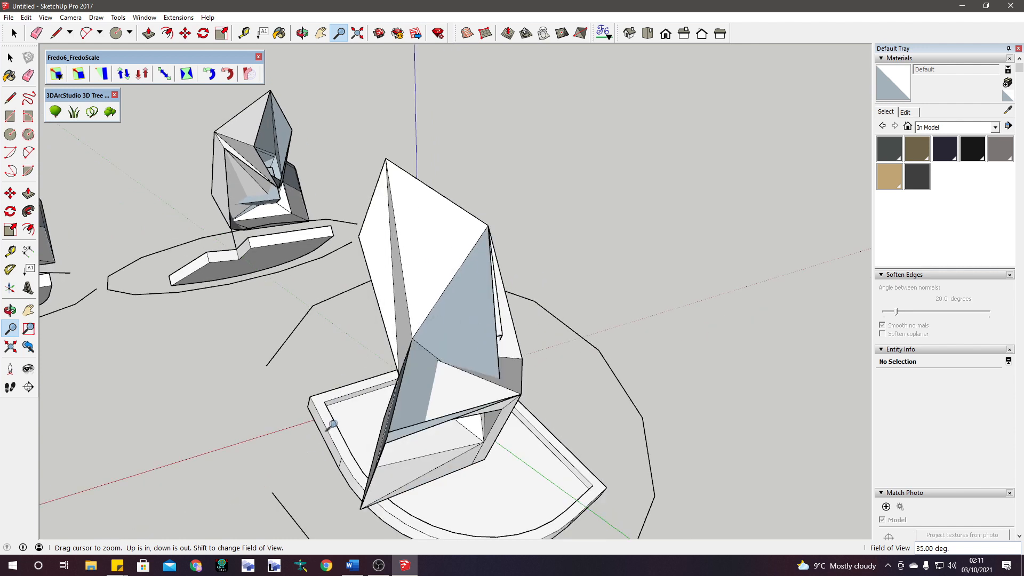
{"action": "middle_click_drag", "start_coordinate": [314, 403], "coordinate": [432, 300], "text": "shift"}
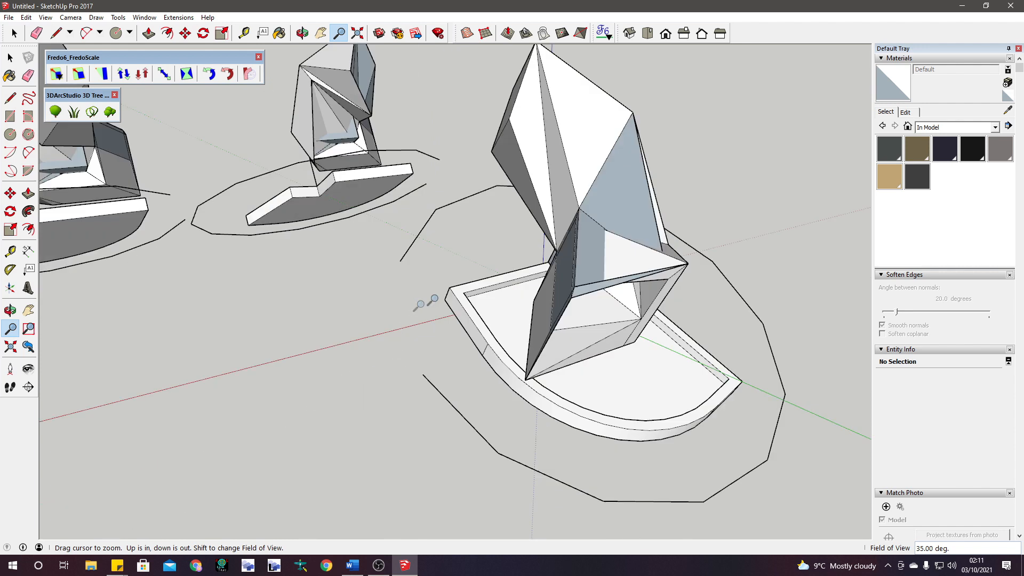
{"action": "scroll", "coordinate": [451, 288], "scroll_direction": "up", "scroll_amount": 6}
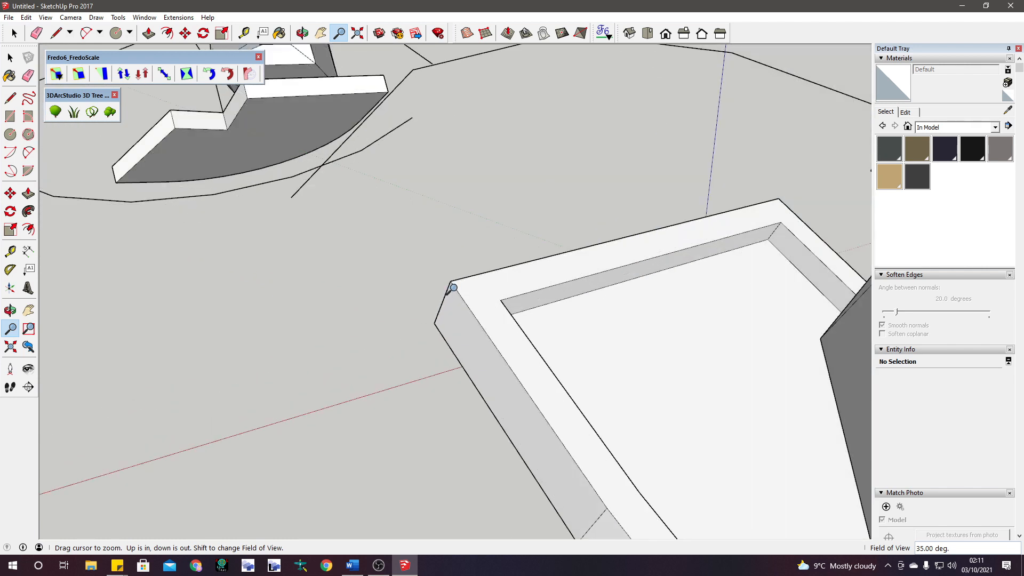
{"action": "scroll", "coordinate": [453, 288], "scroll_direction": "up", "scroll_amount": 2}
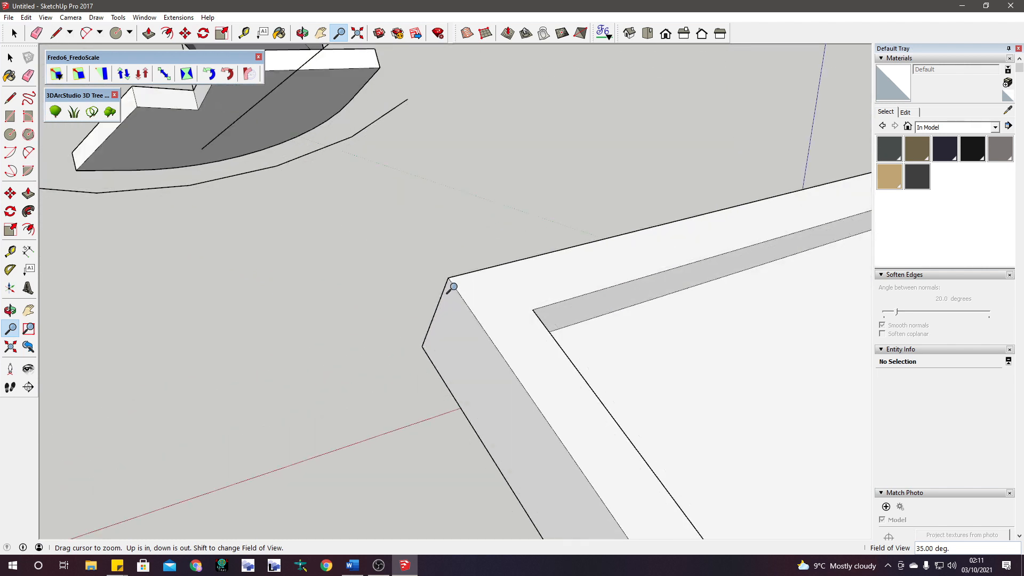
- Fit the whole scene with Zoom Extents, orbit to the models' other side, zoom in and fit the scene again
{"action": "left_click", "coordinate": [358, 34]}
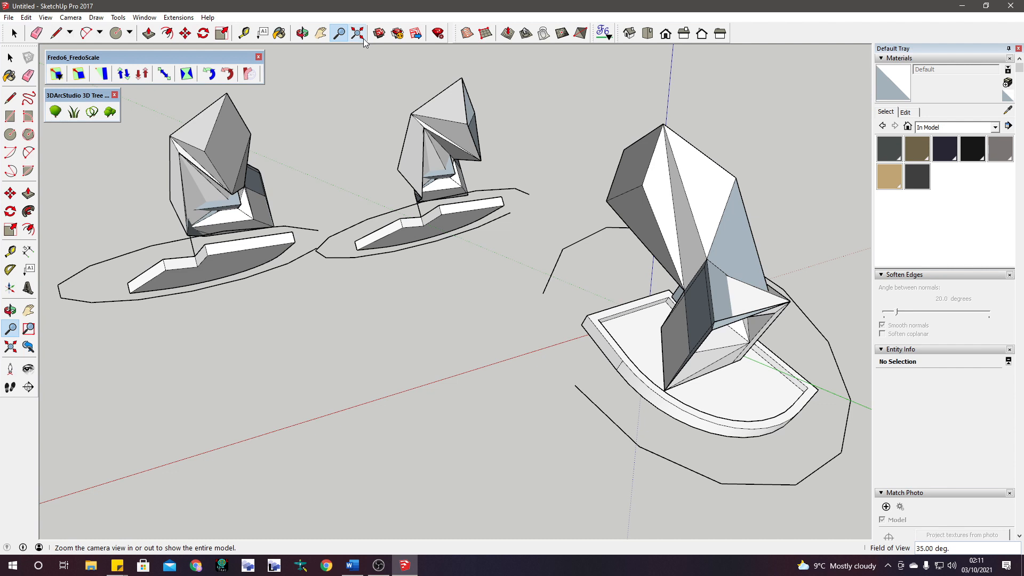
{"action": "key", "text": "o"}
{"action": "left_click_drag", "start_coordinate": [594, 329], "coordinate": [1021, 98]}
{"action": "middle_click_drag", "start_coordinate": [374, 137], "coordinate": [347, 304]}
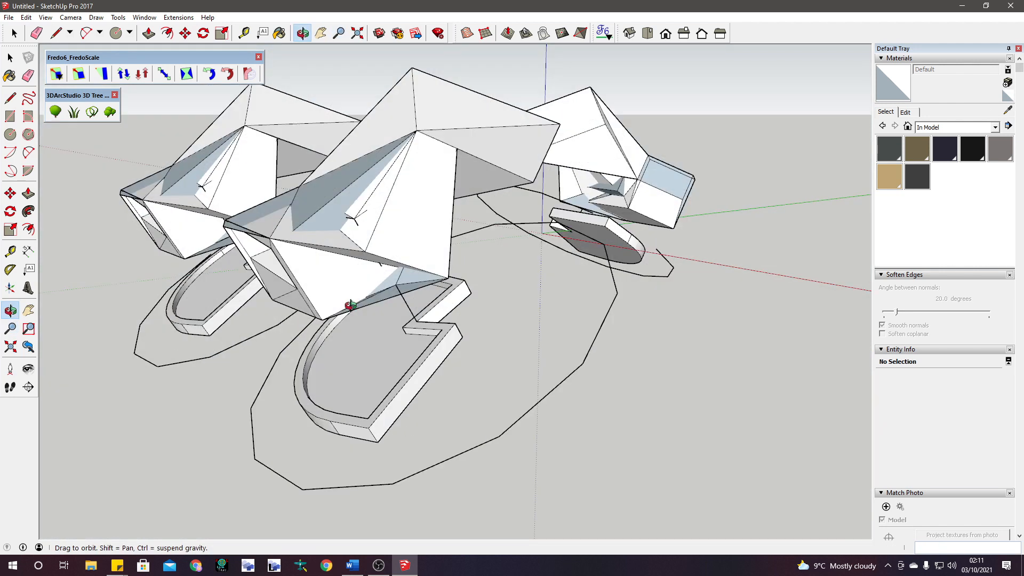
{"action": "scroll", "coordinate": [300, 215], "scroll_direction": "up", "scroll_amount": 2}
{"action": "scroll", "coordinate": [300, 215], "scroll_direction": "up", "scroll_amount": 1}
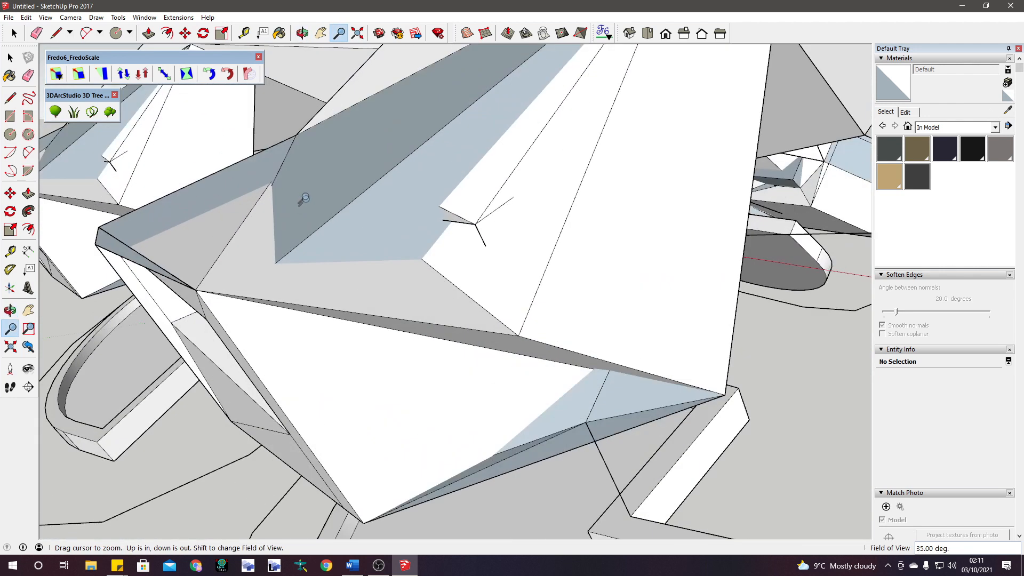
{"action": "left_click", "coordinate": [359, 34]}
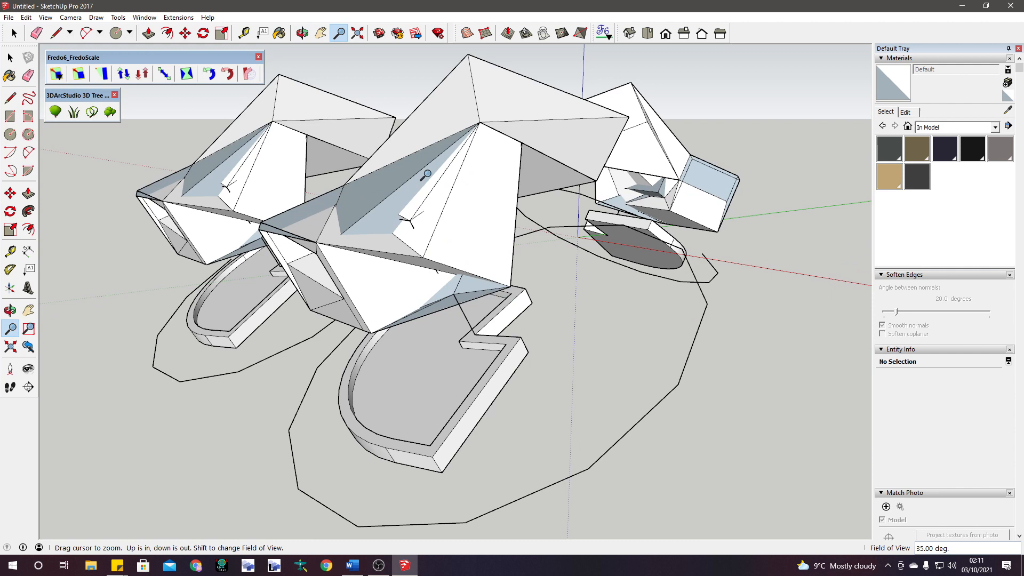
- Zoom close into a model with the Arc tool active, restore the full view with Zoom Extents and orbit around all three models
{"action": "left_click", "coordinate": [85, 33]}
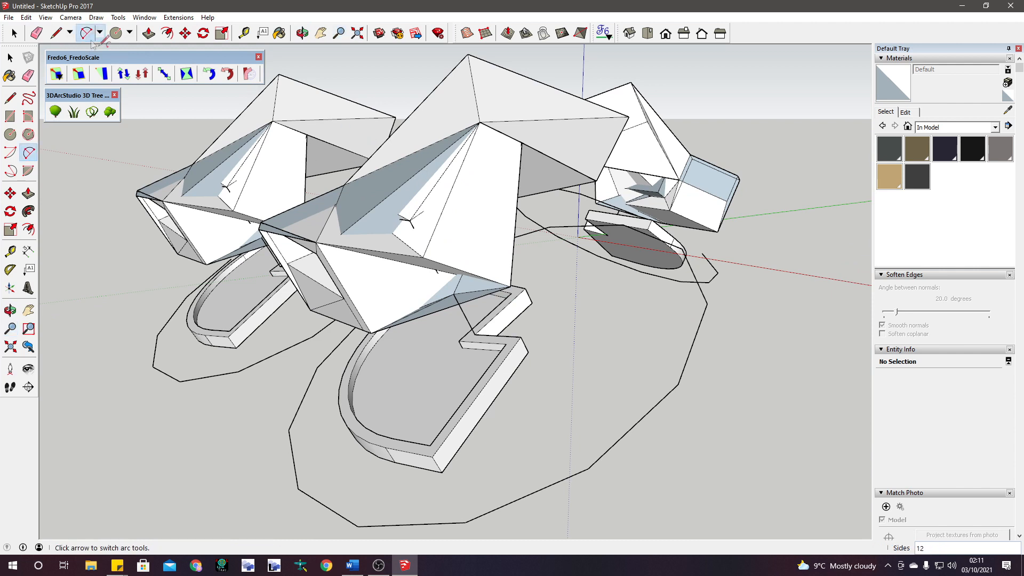
{"action": "scroll", "coordinate": [366, 176], "scroll_direction": "up", "scroll_amount": 6}
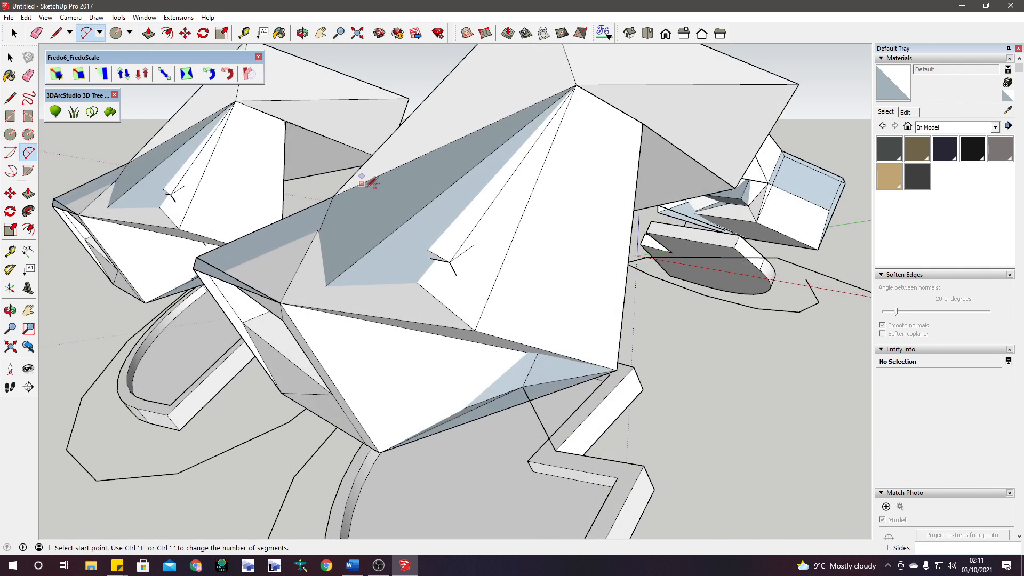
{"action": "scroll", "coordinate": [427, 292], "scroll_direction": "up", "scroll_amount": 5}
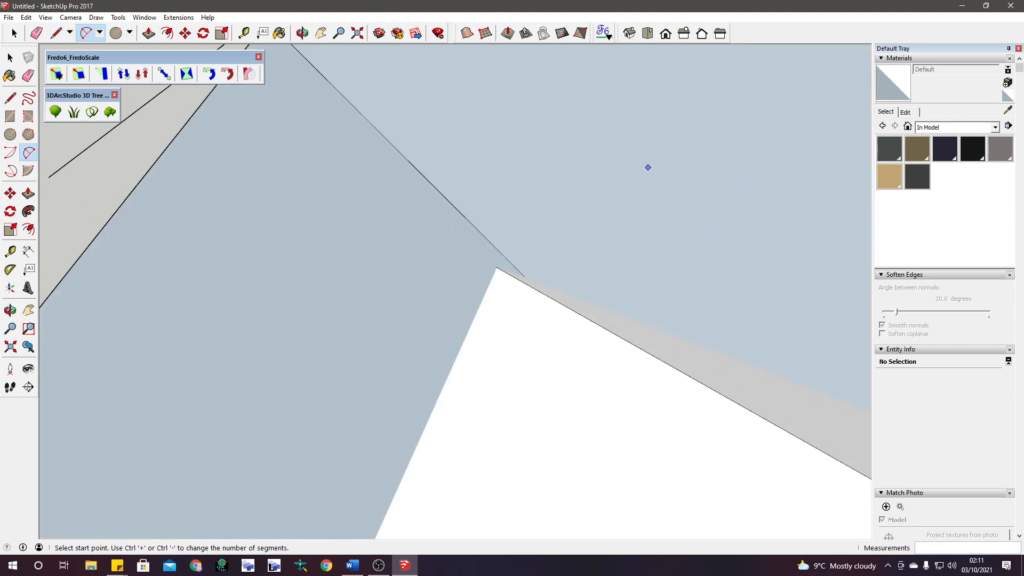
{"action": "left_click", "coordinate": [357, 33]}
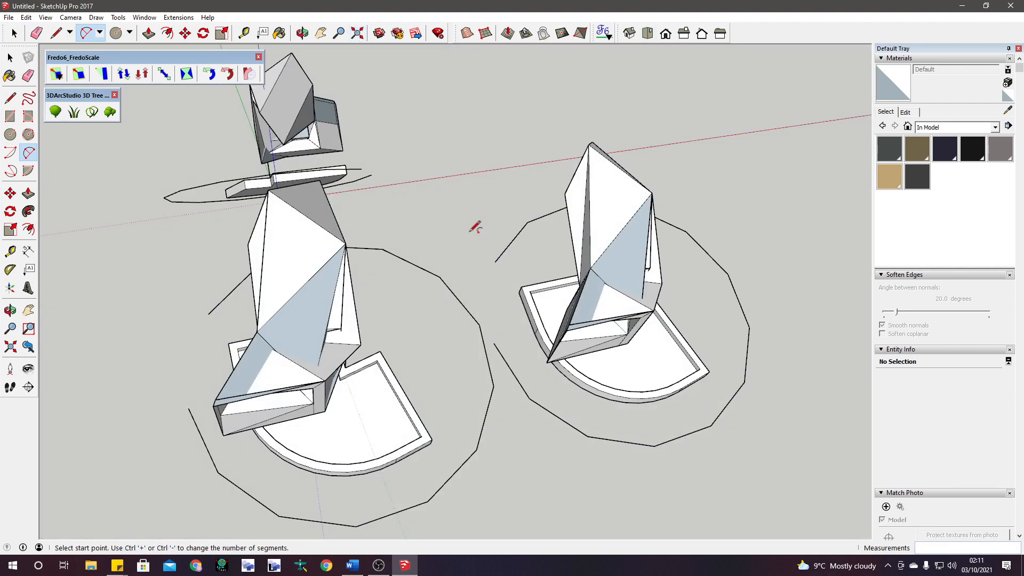
{"action": "middle_click_drag", "start_coordinate": [473, 224], "coordinate": [351, 282]}
{"action": "scroll", "coordinate": [441, 267], "scroll_direction": "up", "scroll_amount": 5}
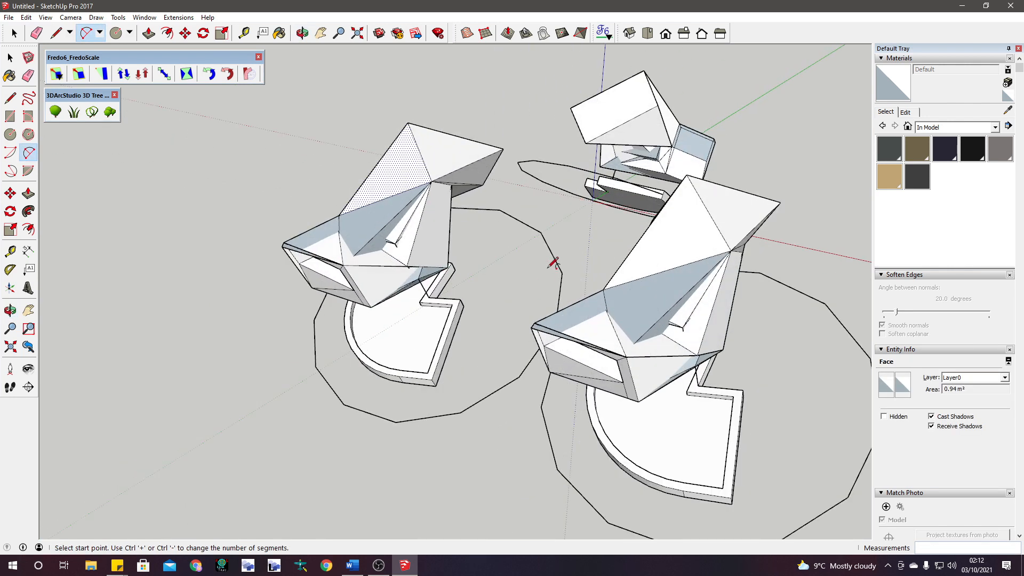
{"action": "middle_click_drag", "start_coordinate": [565, 335], "coordinate": [422, 163]}
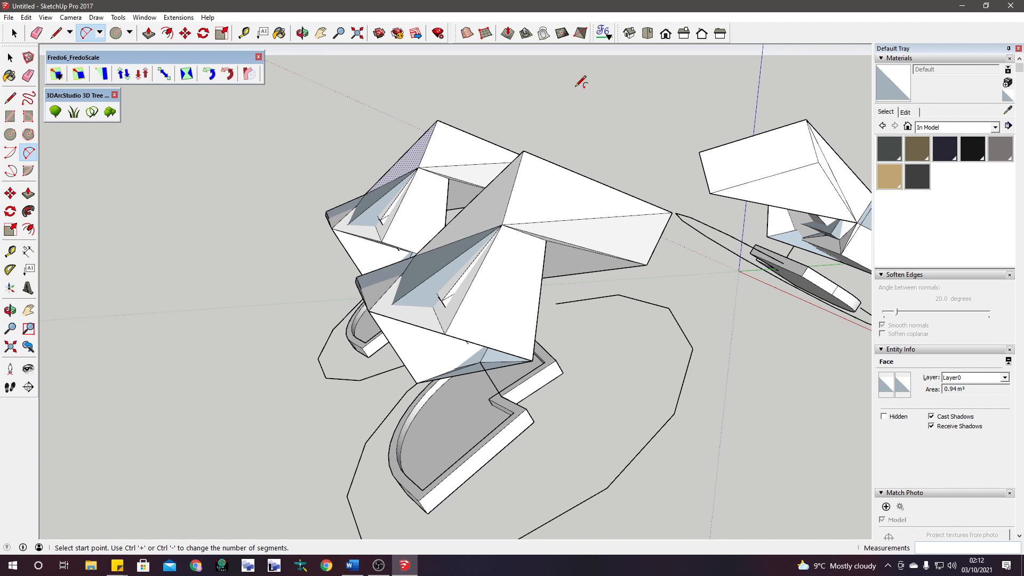
{"action": "scroll", "coordinate": [642, 480], "scroll_direction": "down", "scroll_amount": 5}
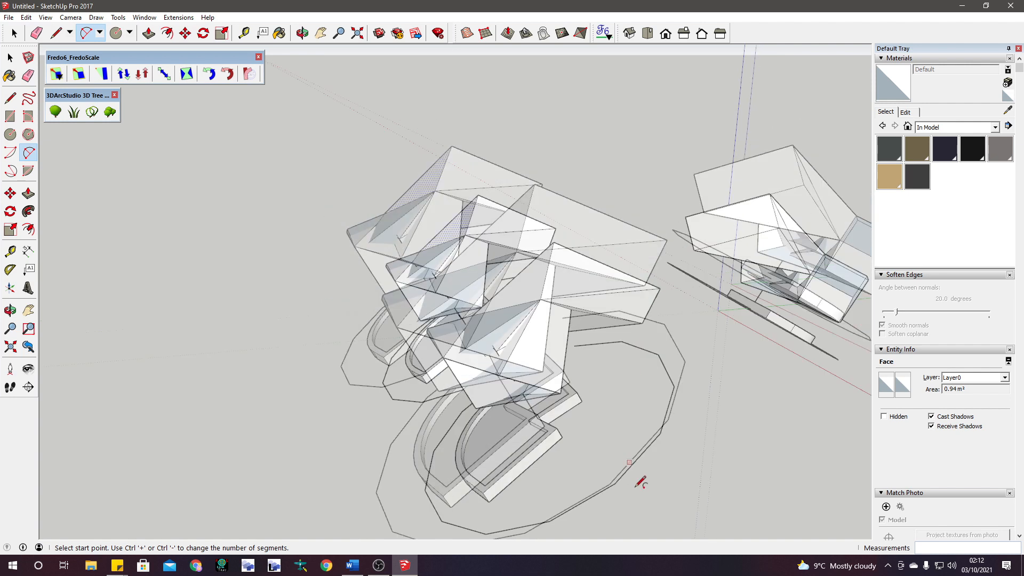
{"action": "middle_click_drag", "start_coordinate": [656, 388], "coordinate": [226, 467]}
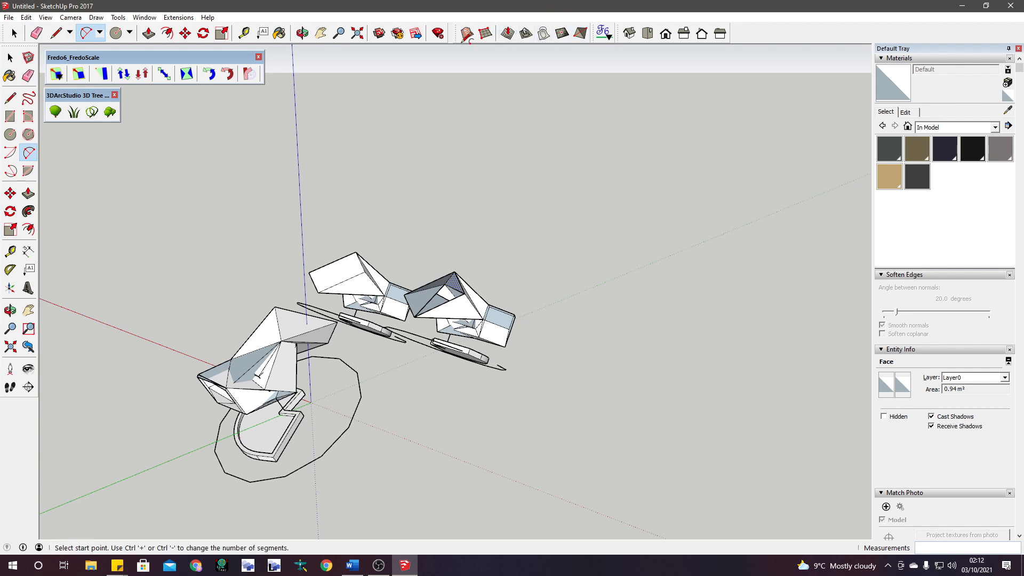
- Draw a rectangular From Scratch sandbox with 3 m grid spacing, starting near the origin and running along the dotted green axis
{"action": "left_click", "coordinate": [492, 37]}
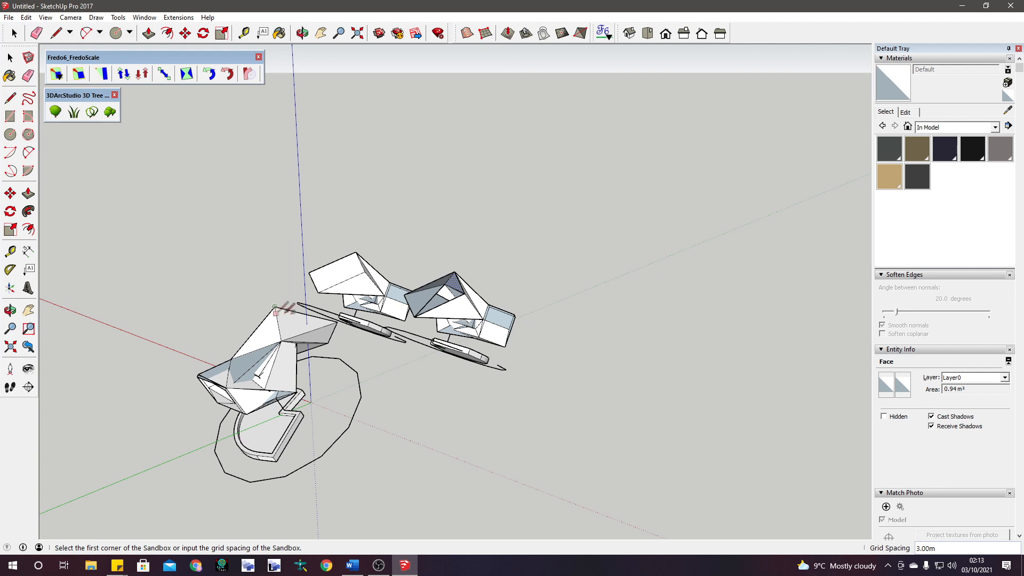
{"action": "left_click", "coordinate": [327, 395]}
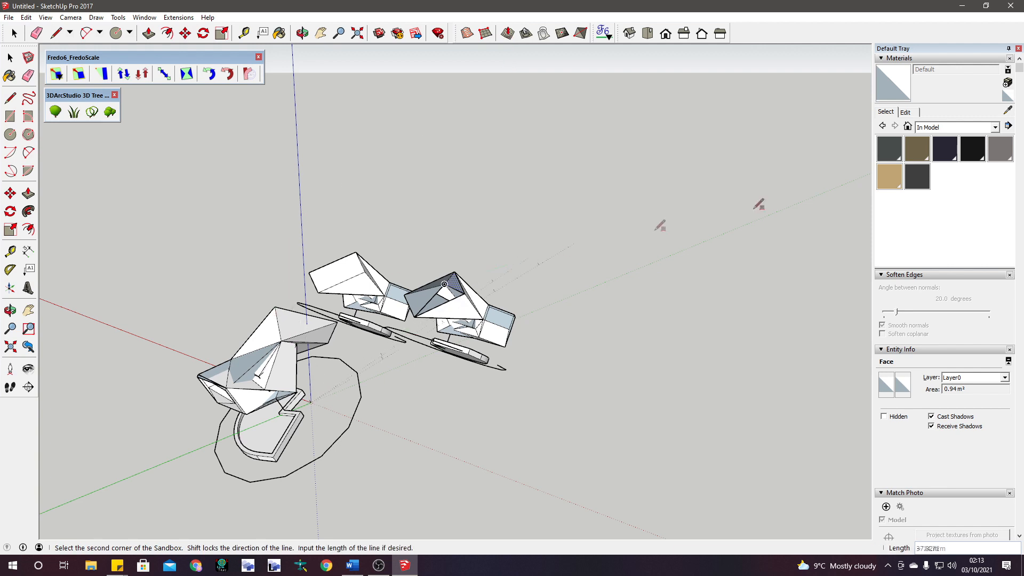
{"action": "left_click", "coordinate": [704, 236]}
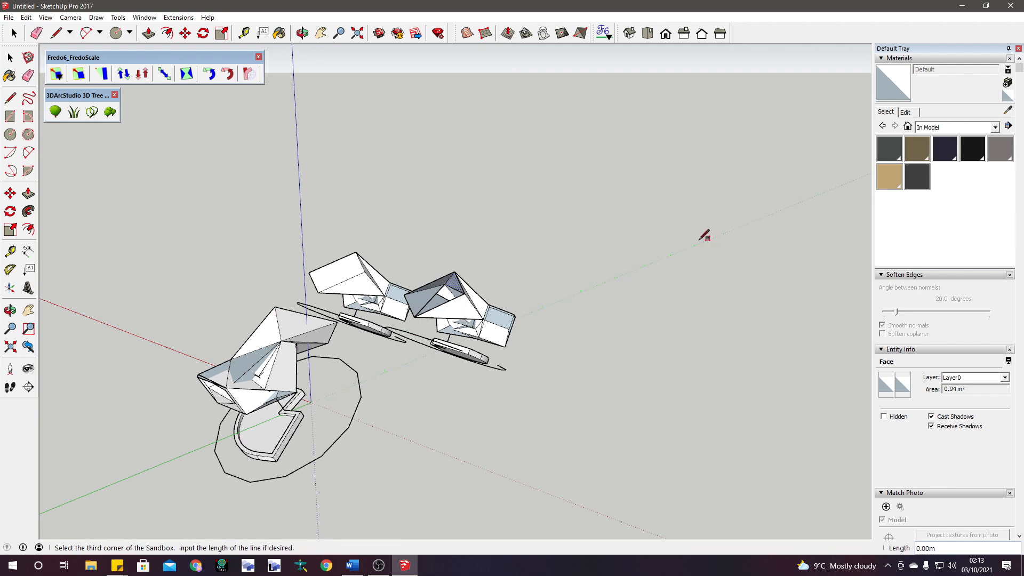
{"action": "scroll", "coordinate": [704, 235], "scroll_direction": "down", "scroll_amount": 5}
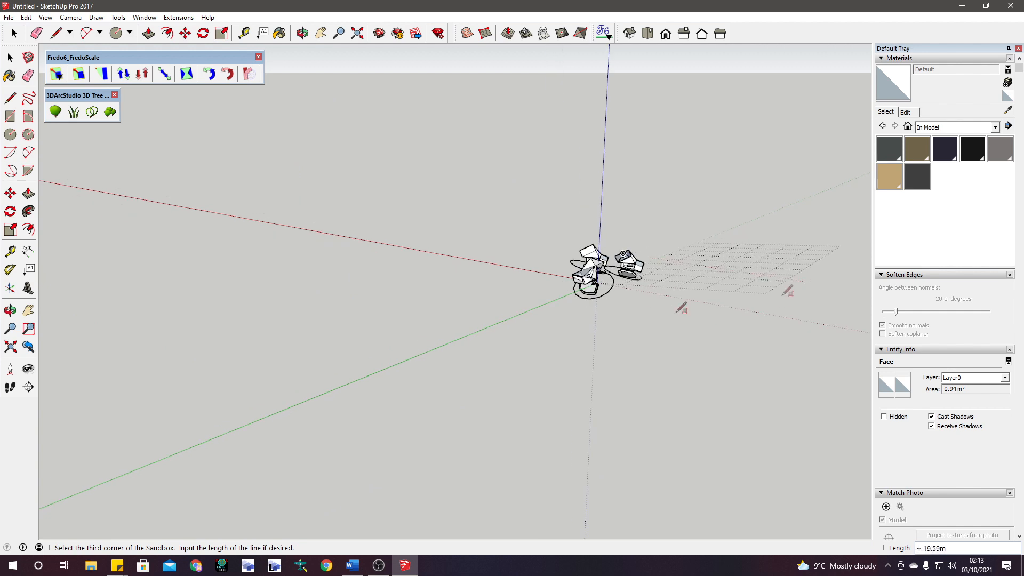
{"action": "scroll", "coordinate": [471, 295], "scroll_direction": "down", "scroll_amount": 3}
{"action": "middle_click_drag", "start_coordinate": [473, 298], "coordinate": [586, 448]}
{"action": "left_click", "coordinate": [750, 249]}
{"action": "middle_click_drag", "start_coordinate": [752, 259], "coordinate": [464, 347]}
{"action": "scroll", "coordinate": [300, 156], "scroll_direction": "up", "scroll_amount": 5}
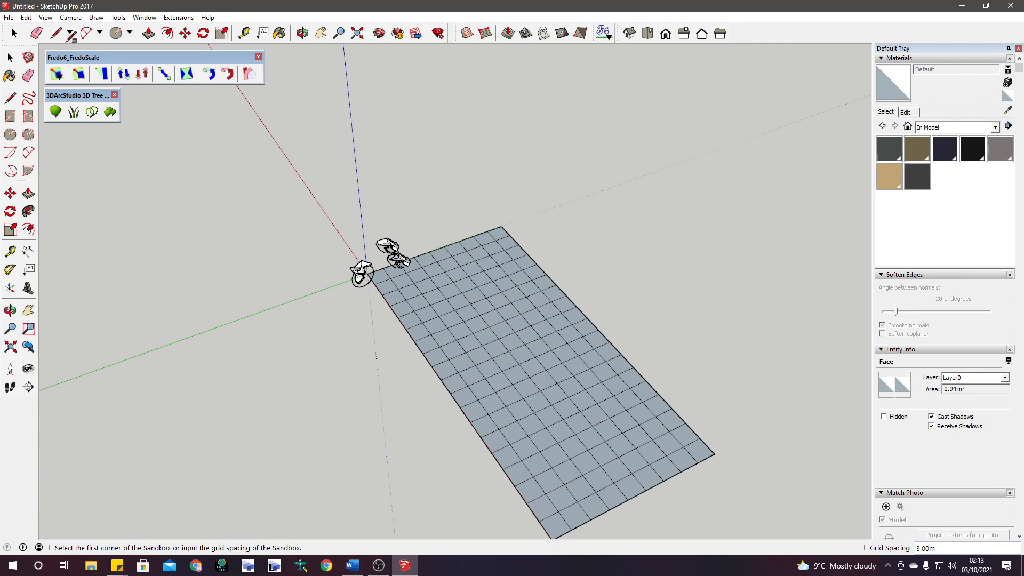
- Open the gridded sandbox group for editing and clear the selection inside it
{"action": "left_click", "coordinate": [14, 33]}
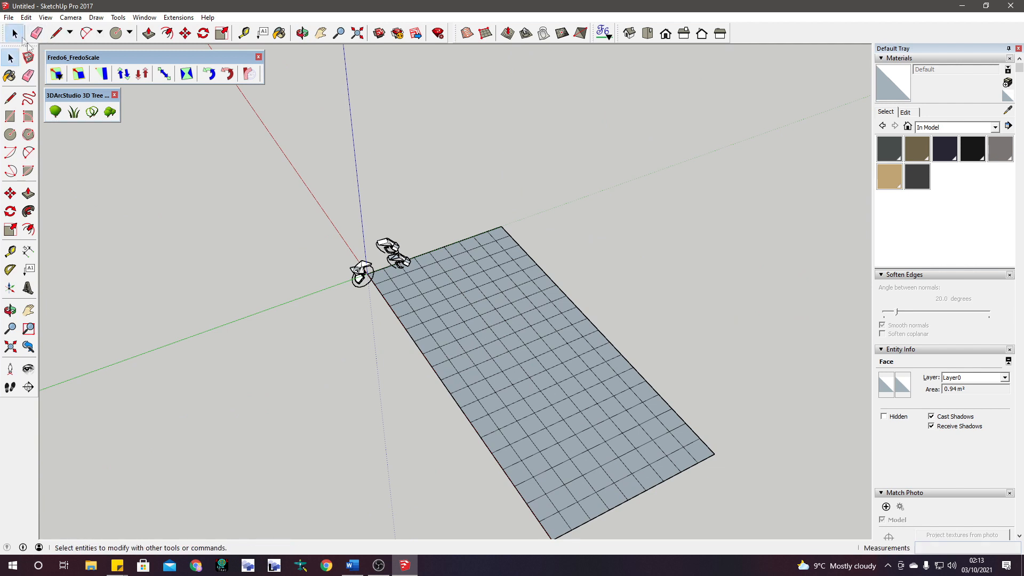
{"action": "triple_click", "coordinate": [431, 318]}
{"action": "left_click", "coordinate": [433, 206]}
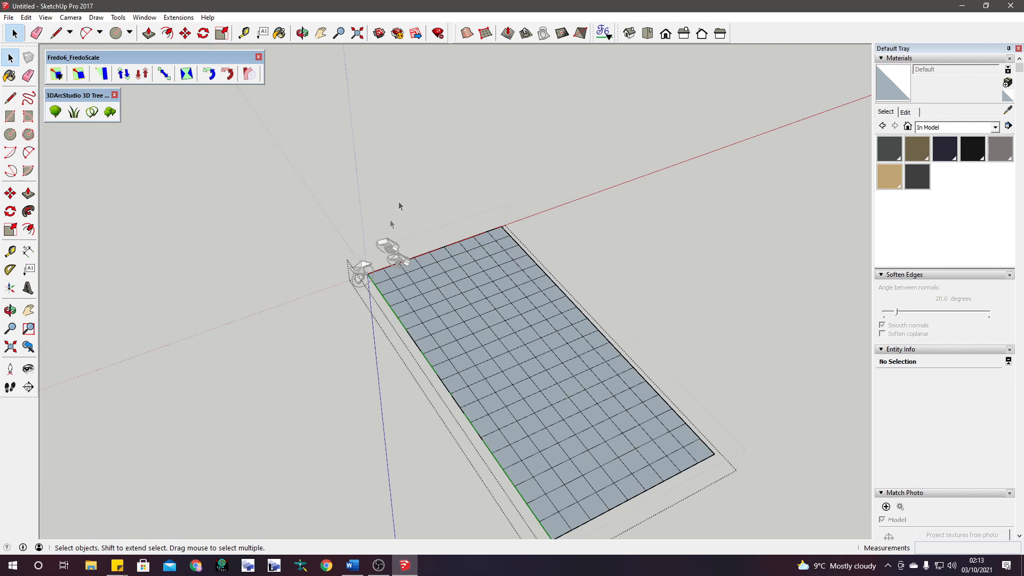
- Use the Smoove tool with a 5 m radius to raise a first mound in the sandbox corner nearest the models
{"action": "left_click", "coordinate": [515, 36]}
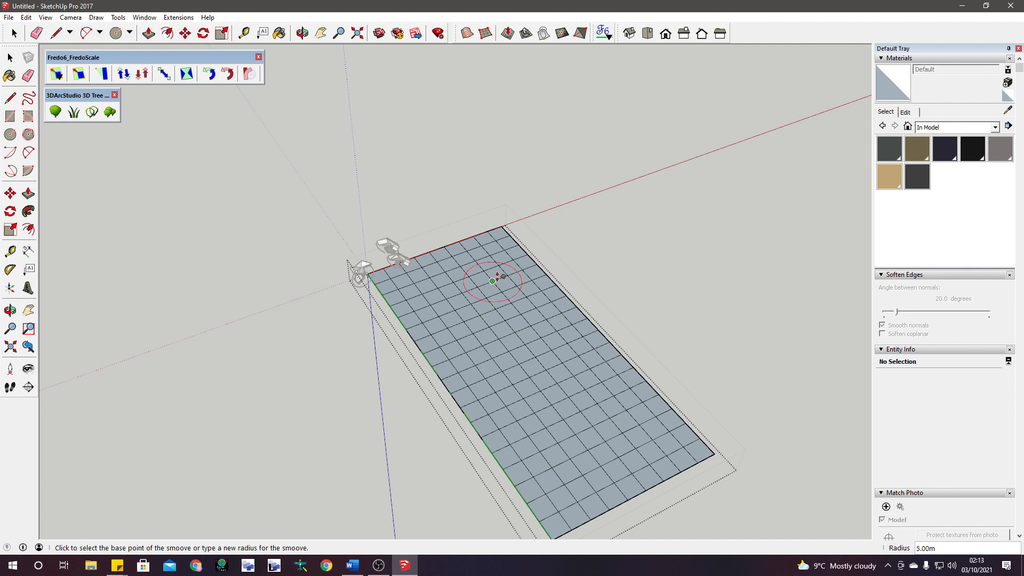
{"action": "middle_click_drag", "start_coordinate": [434, 327], "coordinate": [350, 251]}
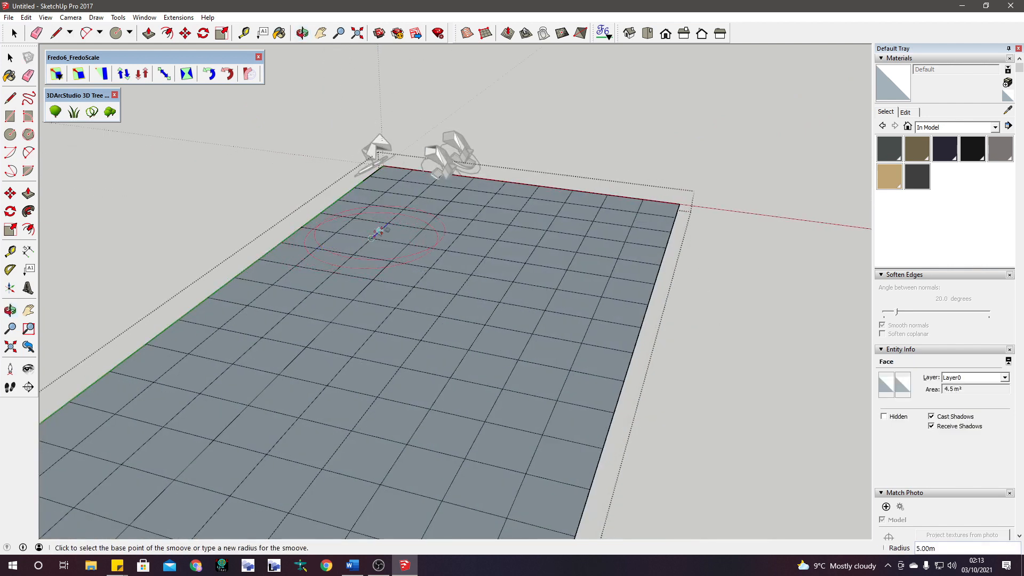
{"action": "scroll", "coordinate": [379, 232], "scroll_direction": "up", "scroll_amount": 5}
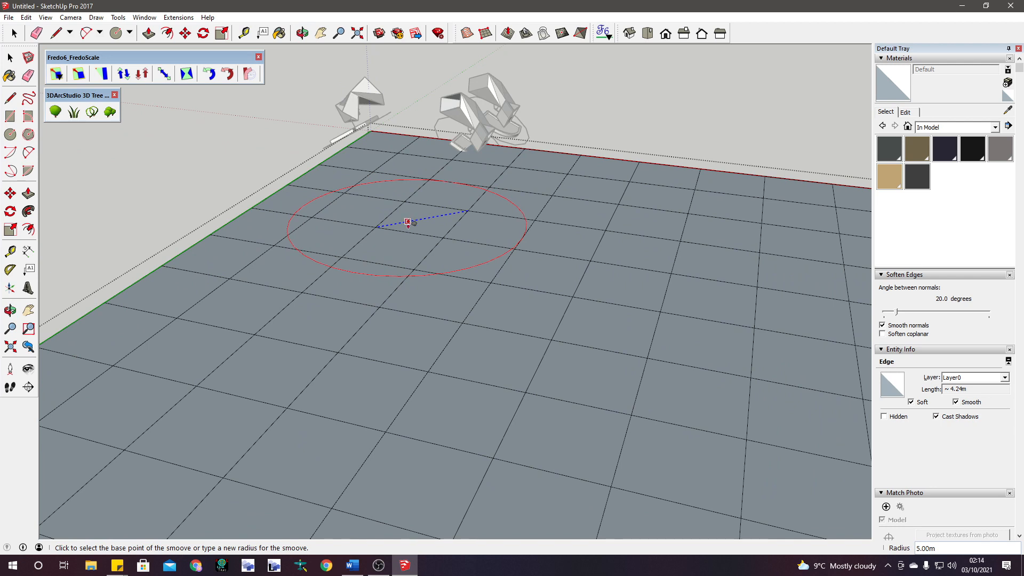
{"action": "left_click", "coordinate": [426, 219]}
{"action": "left_click", "coordinate": [436, 204]}
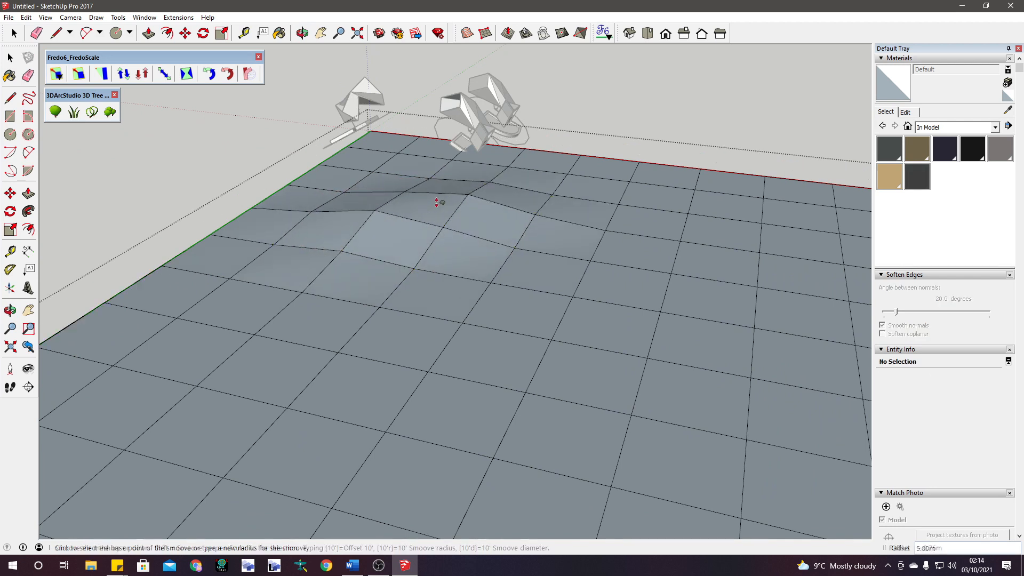
- Raise several overlapping mounds with the 5 m Smoove radius, extending the high ground from the first mound along the sandbox
{"action": "left_click", "coordinate": [462, 240]}
{"action": "left_click", "coordinate": [421, 253]}
{"action": "left_click", "coordinate": [358, 275]}
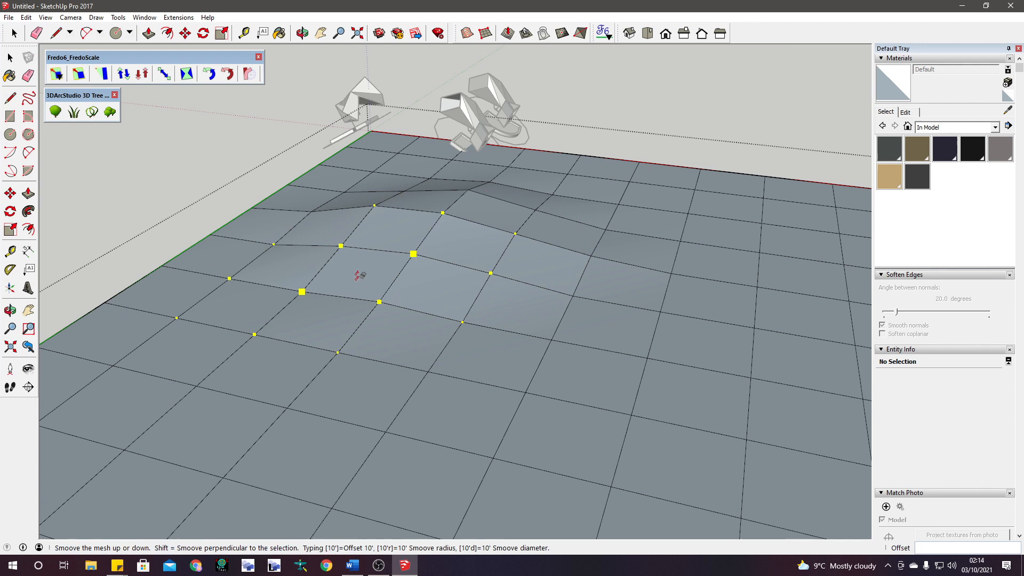
{"action": "left_click", "coordinate": [359, 257]}
{"action": "left_click", "coordinate": [400, 347]}
{"action": "left_click", "coordinate": [405, 358]}
{"action": "left_click", "coordinate": [466, 421]}
{"action": "left_click", "coordinate": [463, 437]}
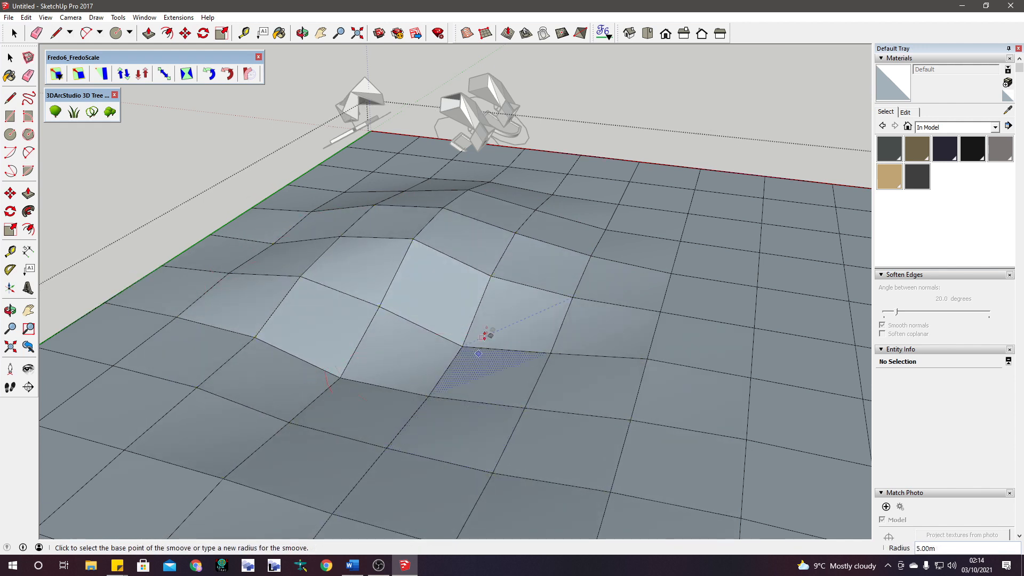
{"action": "left_click", "coordinate": [499, 308]}
{"action": "left_click", "coordinate": [506, 305]}
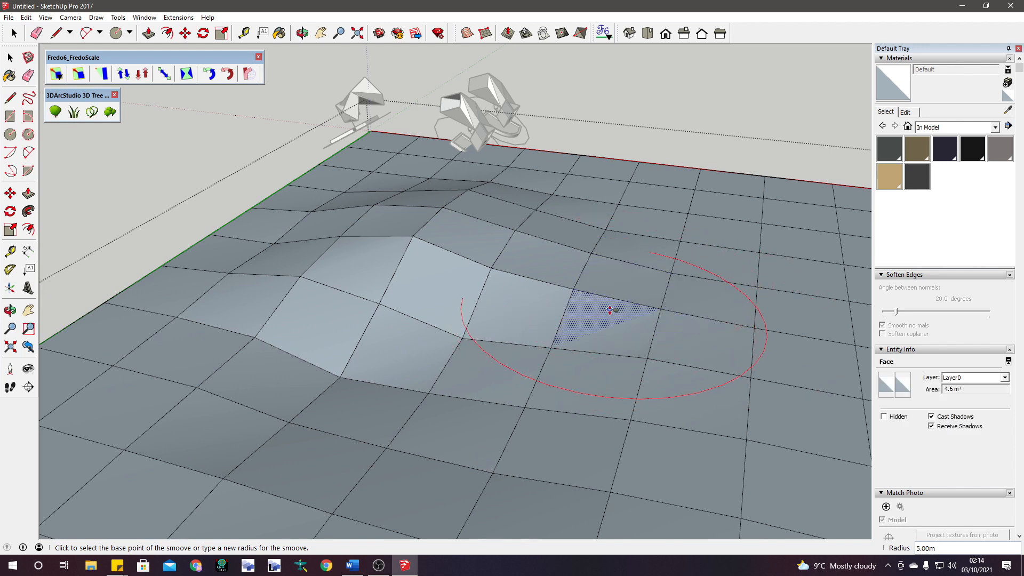
- Set the Smoove radius to 3 m and raise smaller bumps beside the existing mounds
{"action": "type", "text": "3"}
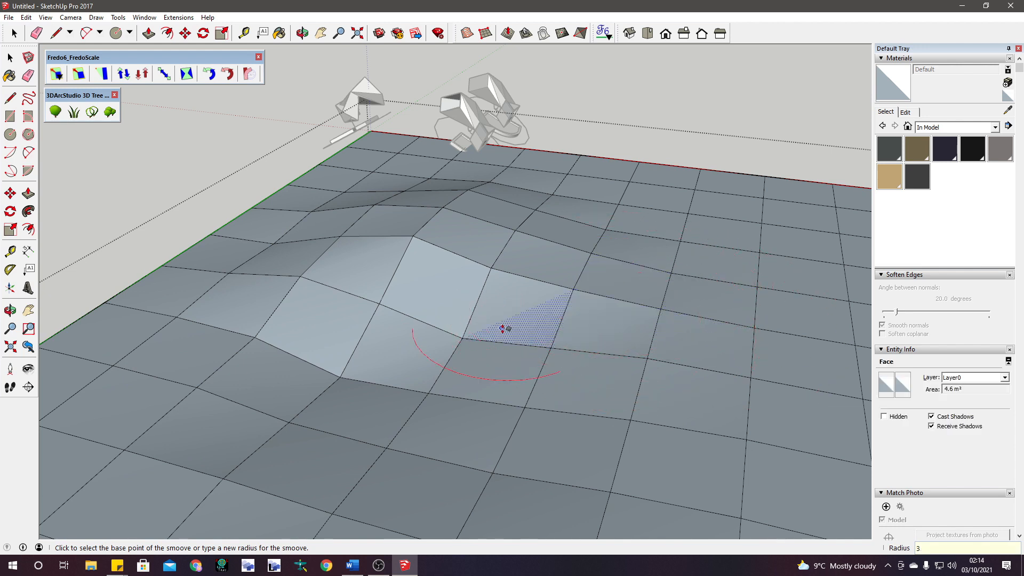
{"action": "left_click", "coordinate": [521, 366]}
{"action": "left_click", "coordinate": [521, 353]}
{"action": "left_click", "coordinate": [626, 367]}
{"action": "left_click", "coordinate": [621, 353]}
{"action": "left_click", "coordinate": [618, 341]}
{"action": "left_click", "coordinate": [643, 299]}
{"action": "left_click", "coordinate": [647, 277]}
{"action": "left_click", "coordinate": [646, 269]}
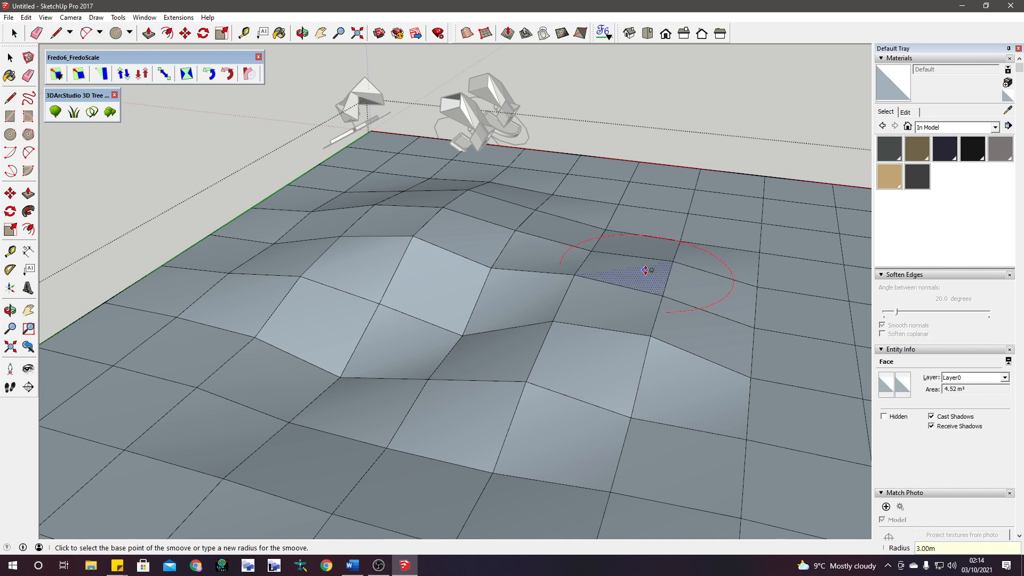
- Set the Smoove radius to 1 m and adjust individual grid faces around the mounds up and down
{"action": "type", "text": "1"}
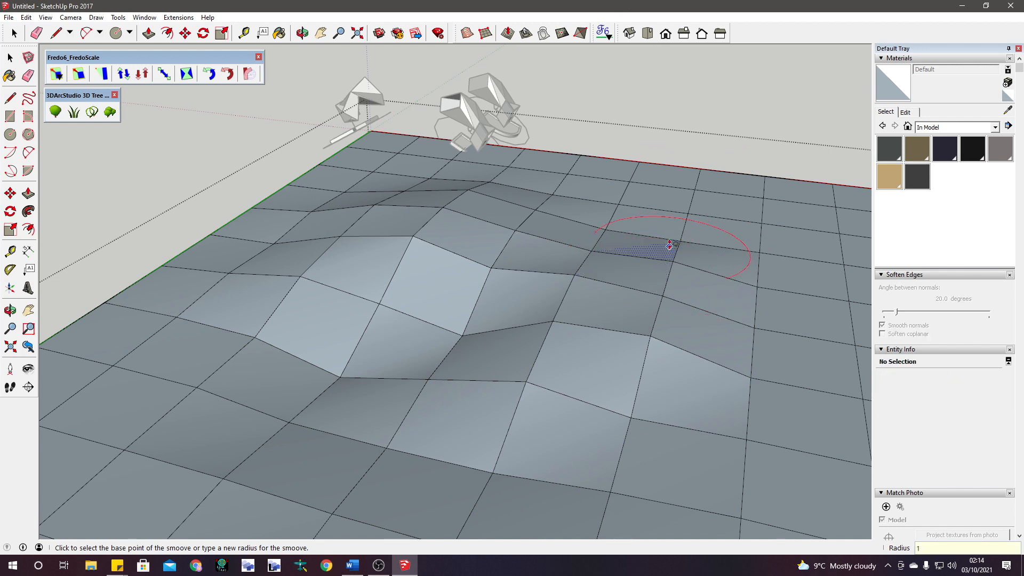
{"action": "key", "text": "Return"}
{"action": "left_click", "coordinate": [555, 235]}
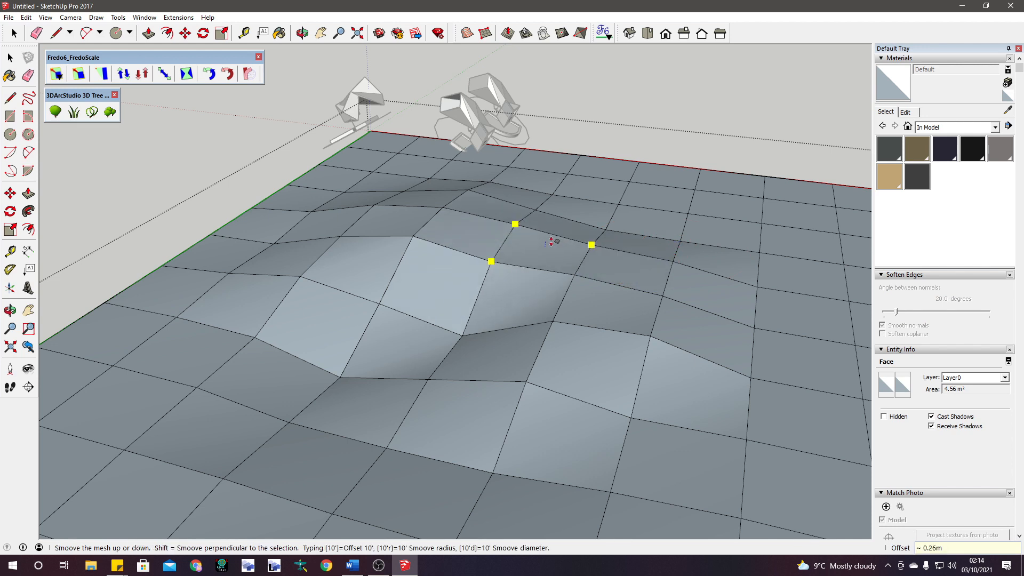
{"action": "left_click", "coordinate": [561, 226]}
{"action": "left_click", "coordinate": [561, 226]}
{"action": "left_click", "coordinate": [567, 206]}
{"action": "left_click", "coordinate": [568, 198]}
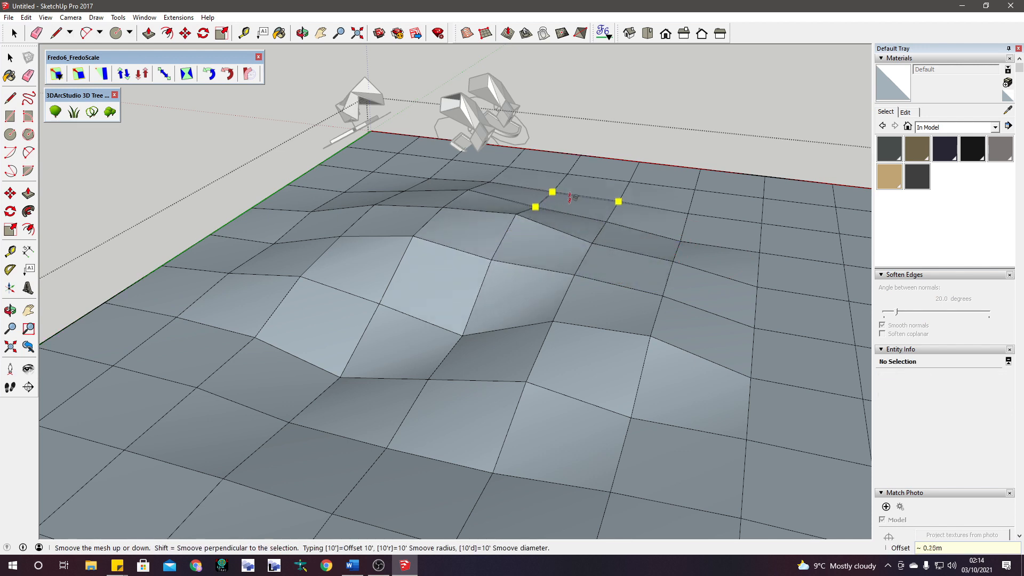
{"action": "left_click", "coordinate": [571, 193]}
{"action": "left_click", "coordinate": [640, 218]}
{"action": "left_click", "coordinate": [633, 221]}
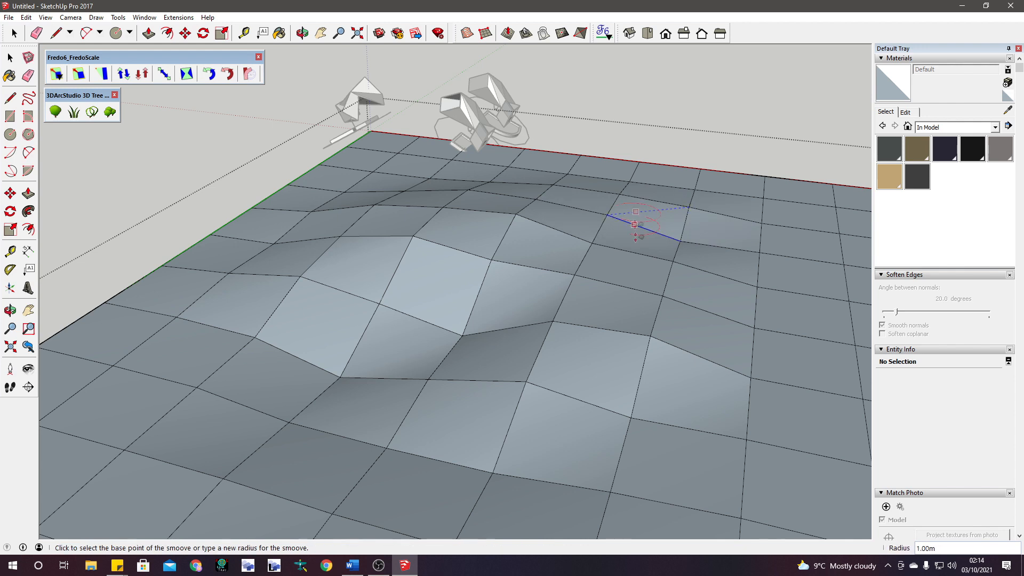
{"action": "left_click", "coordinate": [594, 362]}
{"action": "left_click", "coordinate": [599, 334]}
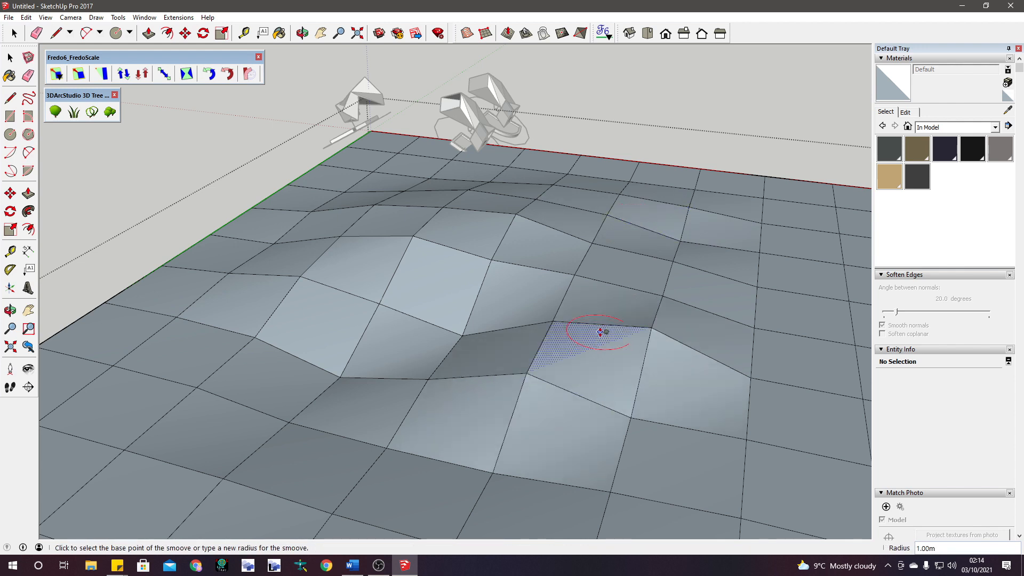
- Set the Smoove radius to 10 m and lift a broad area around the existing bumps, viewing the terrain from another side
{"action": "type", "text": "10"}
{"action": "key", "text": "Return"}
{"action": "scroll", "coordinate": [553, 352], "scroll_direction": "down", "scroll_amount": 3}
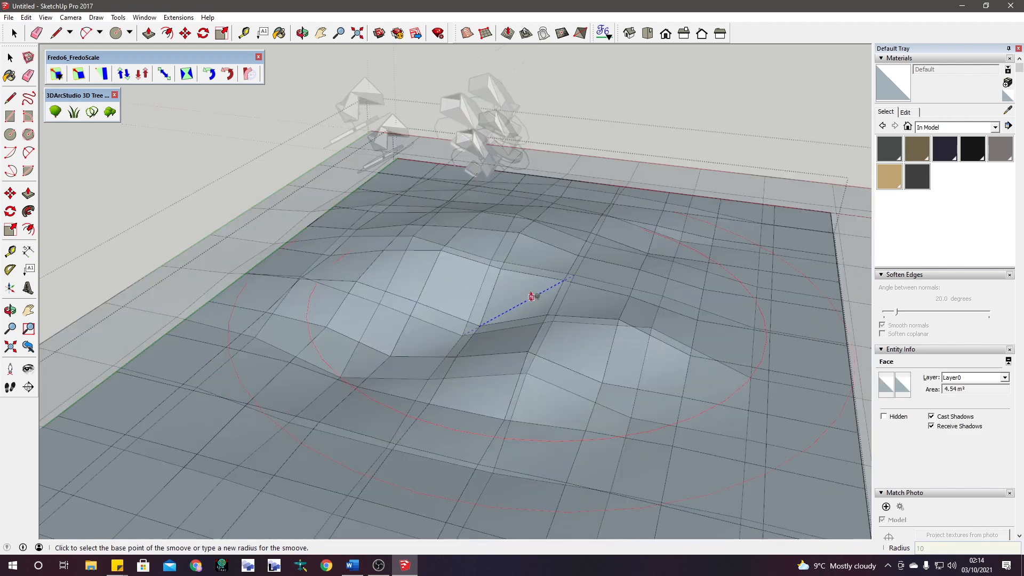
{"action": "left_click", "coordinate": [553, 352]}
{"action": "left_click", "coordinate": [555, 322]}
{"action": "middle_click_drag", "start_coordinate": [555, 321], "coordinate": [304, 266]}
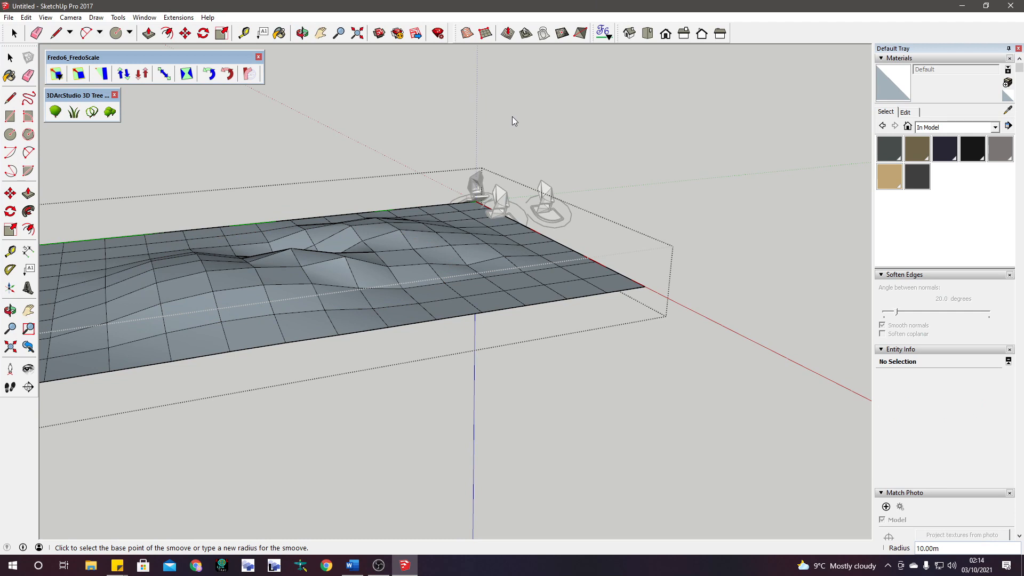
- Set the Smoove radius to 0.1 m and raise two spots close up on the terrain's slope
{"action": "type", "text": "0."}
{"action": "middle_click_drag", "start_coordinate": [261, 365], "coordinate": [389, 337]}
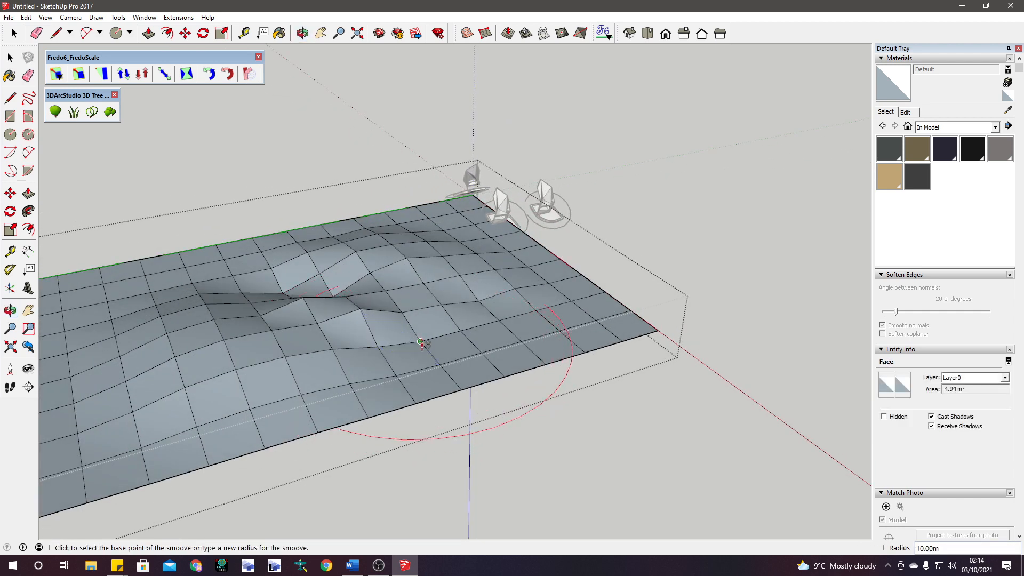
{"action": "type", "text": "0"}
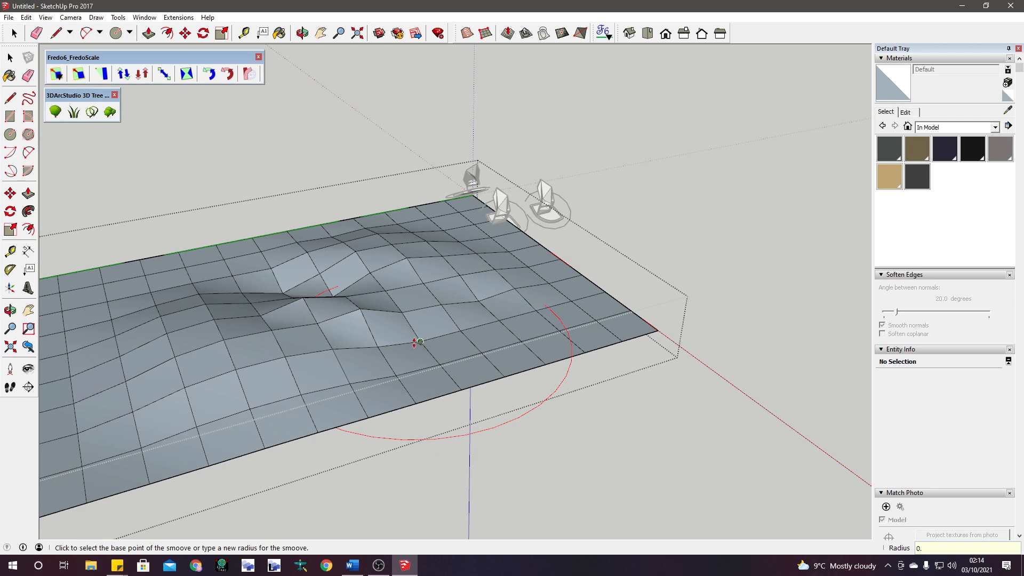
{"action": "type", "text": ".1"}
{"action": "key", "text": "Return"}
{"action": "scroll", "coordinate": [371, 360], "scroll_direction": "up", "scroll_amount": 10}
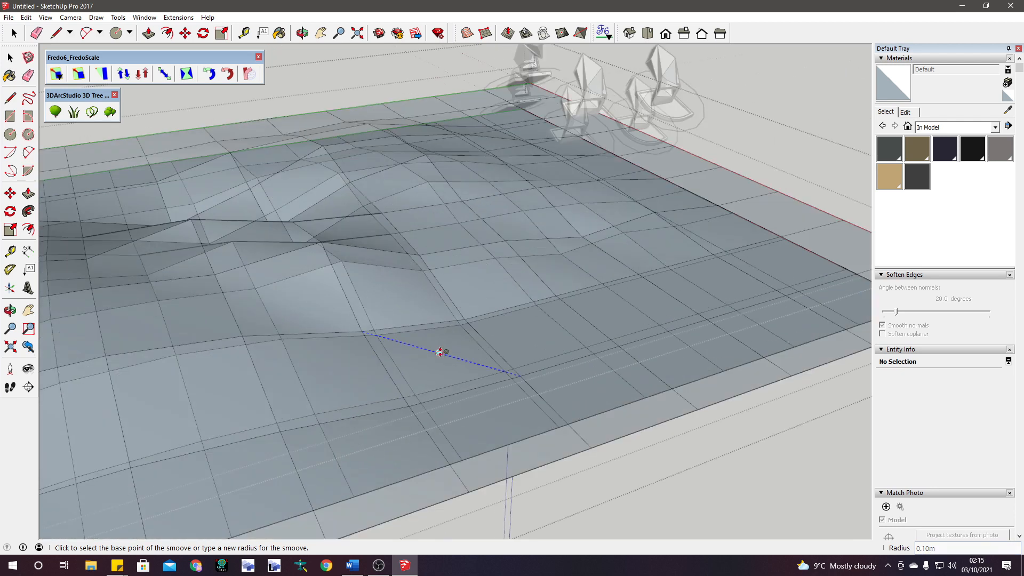
{"action": "scroll", "coordinate": [458, 329], "scroll_direction": "down", "scroll_amount": 5}
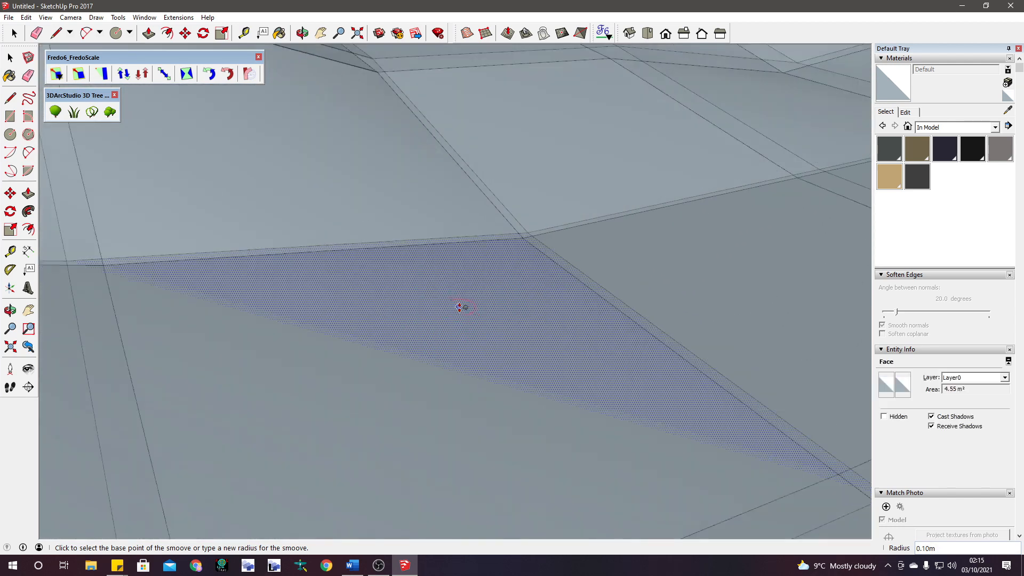
{"action": "left_click", "coordinate": [504, 262]}
{"action": "left_click", "coordinate": [506, 236]}
{"action": "left_click", "coordinate": [421, 292]}
{"action": "left_click", "coordinate": [421, 278]}
- Set the Smoove radius to 5 m and raise new mounds on the flatter ground away from the models
{"action": "scroll", "coordinate": [424, 278], "scroll_direction": "down", "scroll_amount": 8}
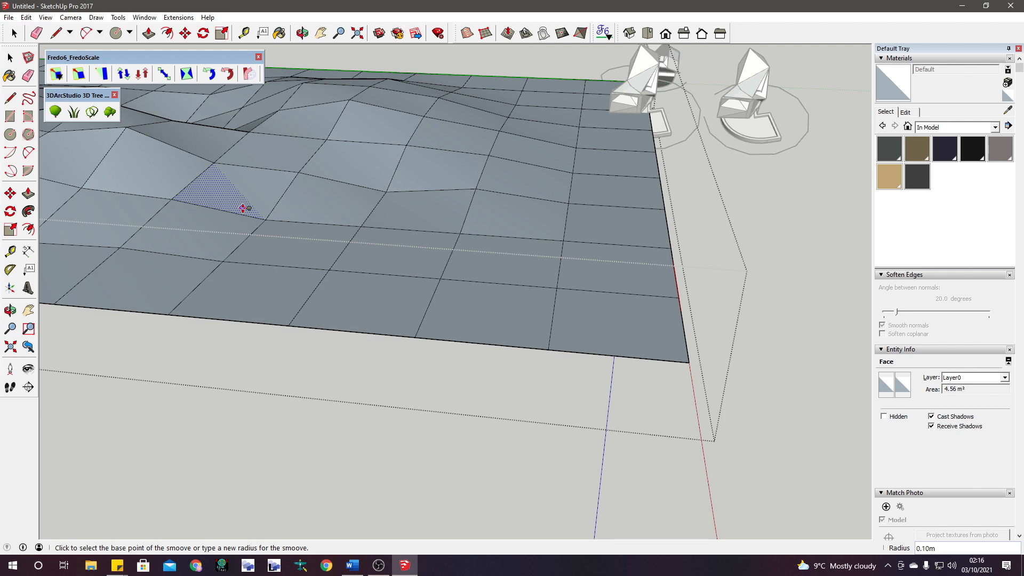
{"action": "scroll", "coordinate": [534, 171], "scroll_direction": "down", "scroll_amount": 5}
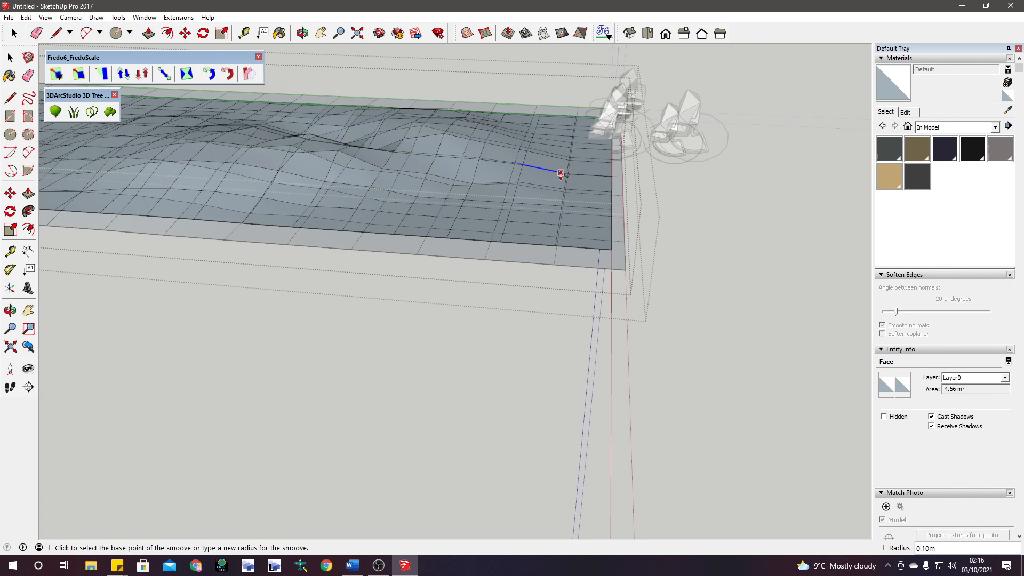
{"action": "scroll", "coordinate": [494, 177], "scroll_direction": "down", "scroll_amount": 2}
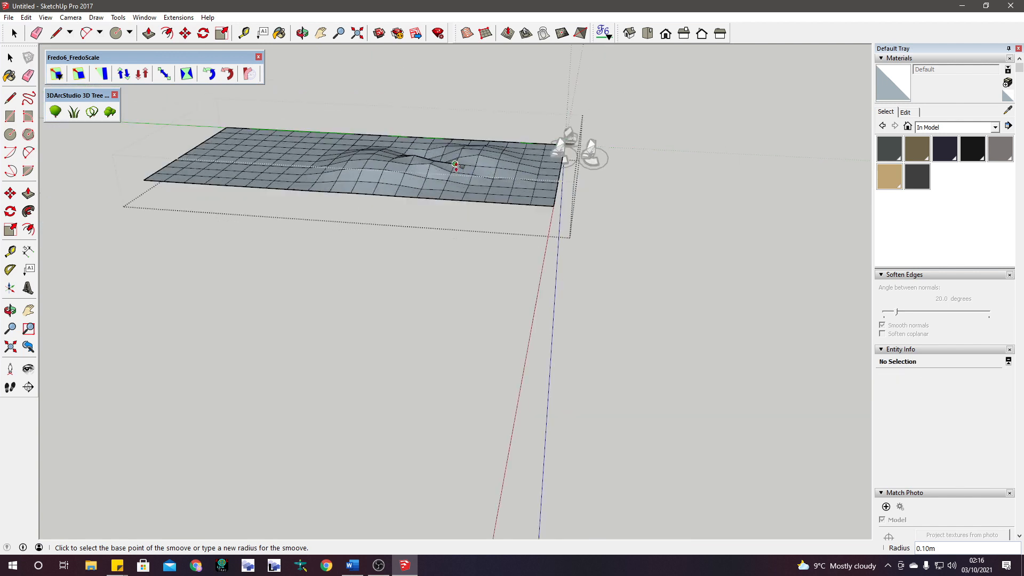
{"action": "type", "text": "5"}
{"action": "key", "text": "Return"}
{"action": "middle_click_drag", "start_coordinate": [280, 169], "coordinate": [291, 189]}
{"action": "scroll", "coordinate": [279, 184], "scroll_direction": "up", "scroll_amount": 1}
{"action": "scroll", "coordinate": [286, 187], "scroll_direction": "up", "scroll_amount": 3}
{"action": "left_click", "coordinate": [320, 169]}
{"action": "left_click", "coordinate": [340, 151]}
{"action": "left_click", "coordinate": [344, 145]}
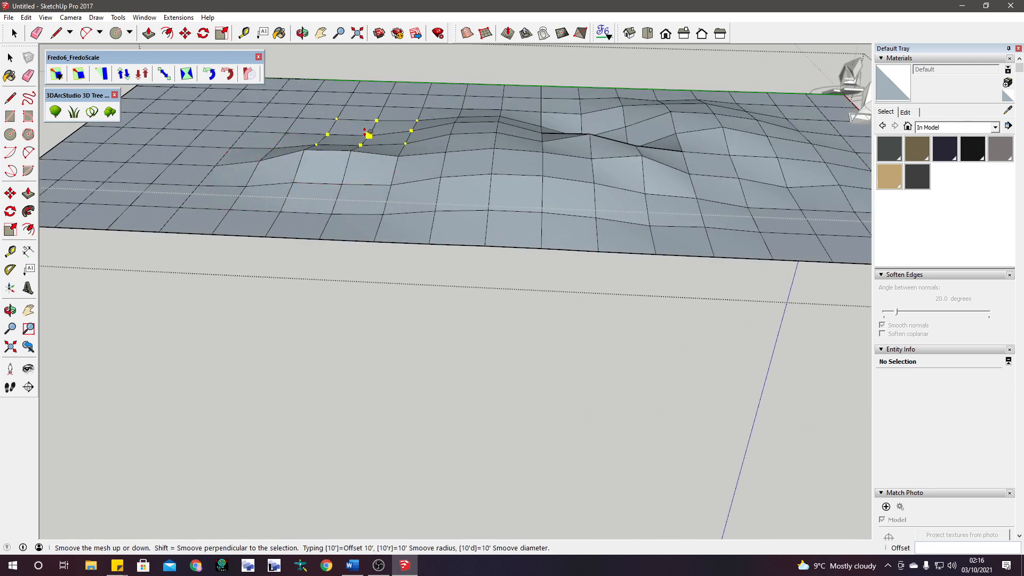
{"action": "left_click", "coordinate": [374, 124]}
- Reshape the new mounds into a ridge by moving neighbouring grid areas up and down with the 5 m Smoove radius
{"action": "left_click", "coordinate": [401, 140]}
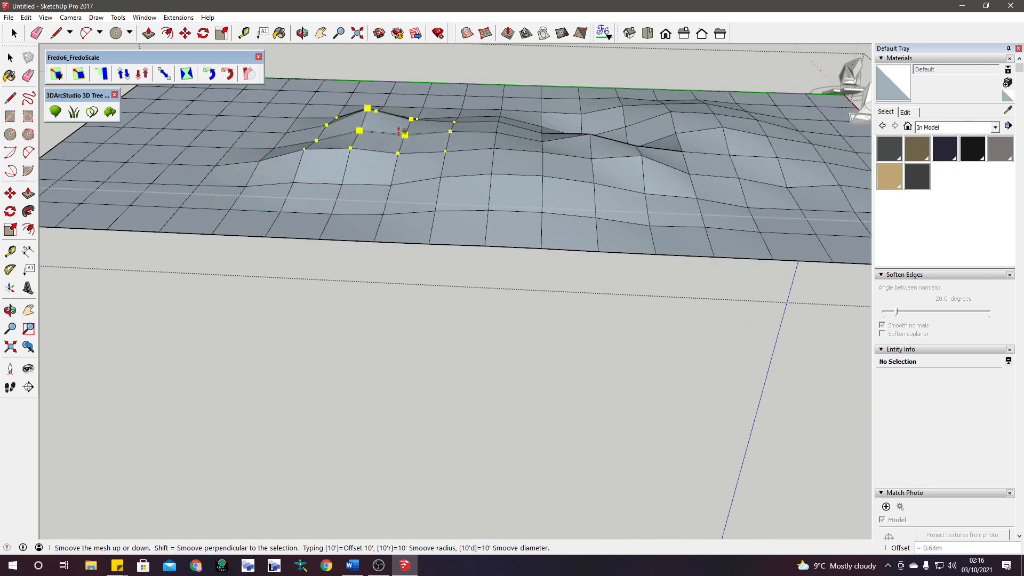
{"action": "left_click", "coordinate": [399, 136]}
{"action": "left_click", "coordinate": [372, 114]}
{"action": "left_click", "coordinate": [373, 121]}
{"action": "left_click", "coordinate": [392, 141]}
{"action": "left_click", "coordinate": [395, 134]}
{"action": "left_click", "coordinate": [401, 149]}
{"action": "left_click", "coordinate": [401, 150]}
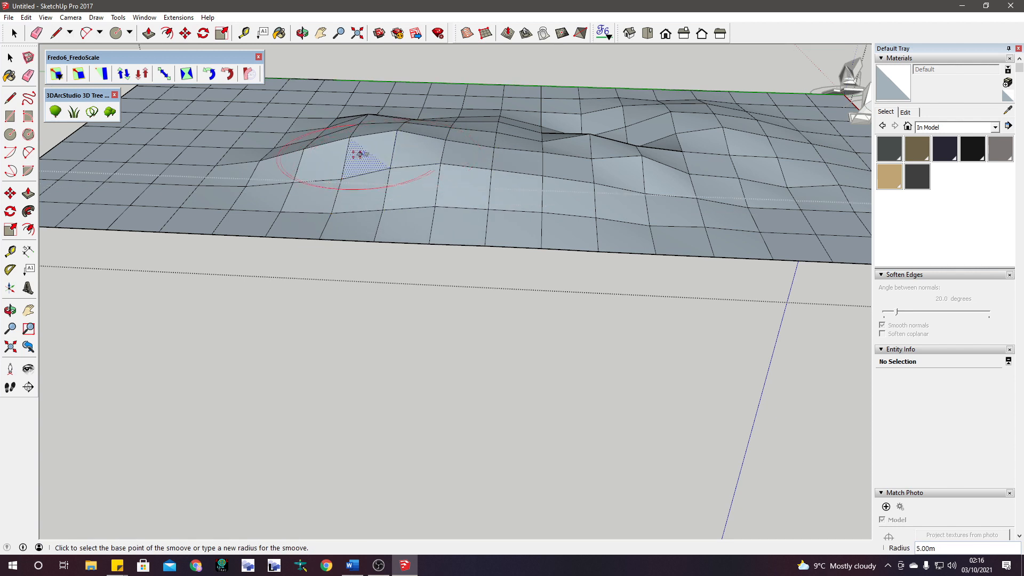
{"action": "left_click", "coordinate": [302, 126]}
{"action": "left_click", "coordinate": [301, 126]}
- Raise further mounds beside the ridge toward the sandbox's far end with the 5 m Smoove radius
{"action": "middle_click_drag", "start_coordinate": [301, 126], "coordinate": [699, 181]}
{"action": "left_click", "coordinate": [358, 153]}
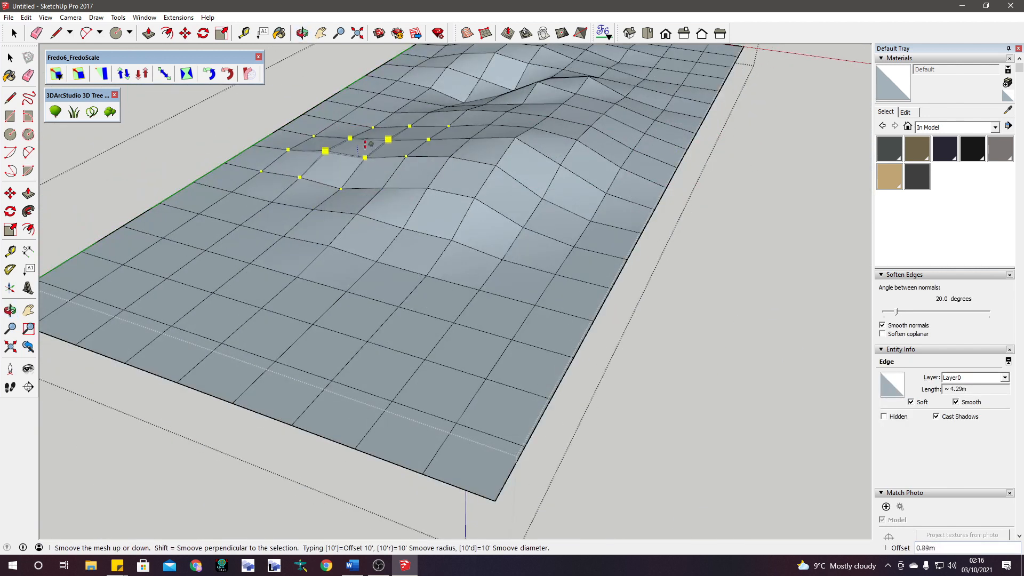
{"action": "left_click", "coordinate": [366, 142]}
{"action": "left_click", "coordinate": [350, 201]}
{"action": "left_click", "coordinate": [354, 196]}
{"action": "left_click", "coordinate": [366, 226]}
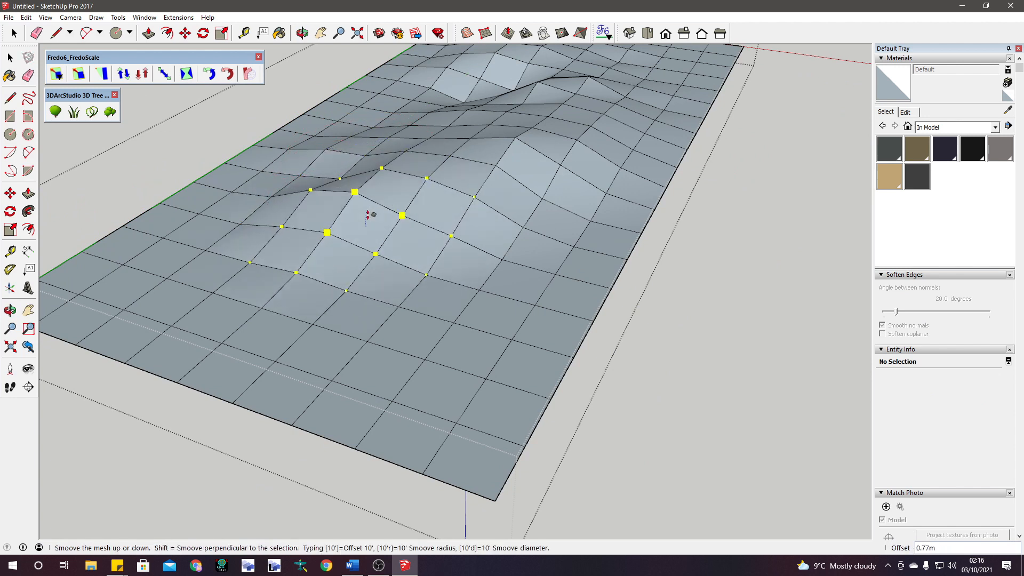
{"action": "left_click", "coordinate": [433, 216]}
{"action": "left_click", "coordinate": [430, 251]}
{"action": "left_click", "coordinate": [430, 242]}
- Finish sculpting with Smoove and leave the sandbox group's editing mode
{"action": "middle_click_drag", "start_coordinate": [423, 240], "coordinate": [247, 92]}
{"action": "left_click", "coordinate": [15, 33]}
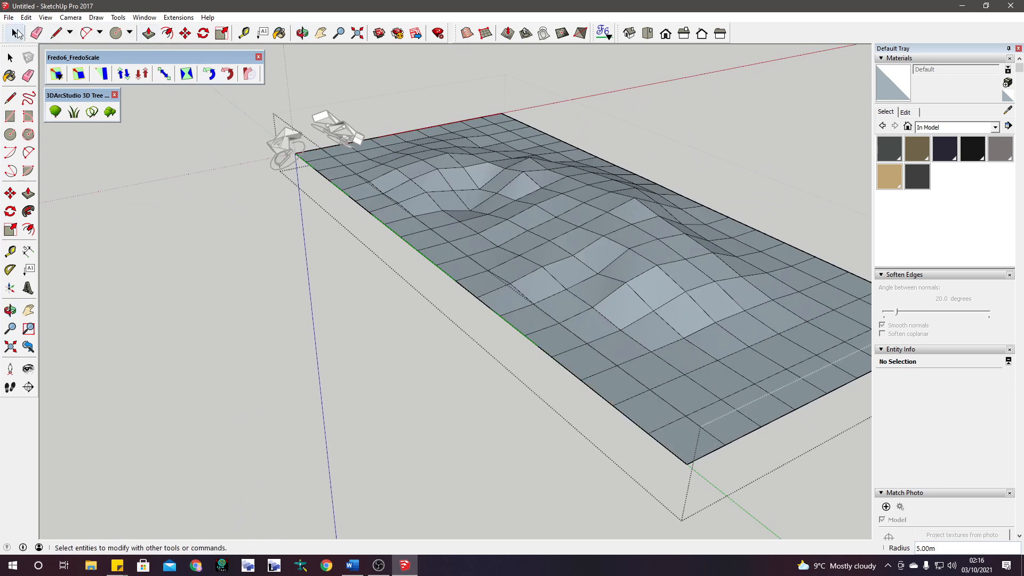
{"action": "left_click", "coordinate": [108, 170]}
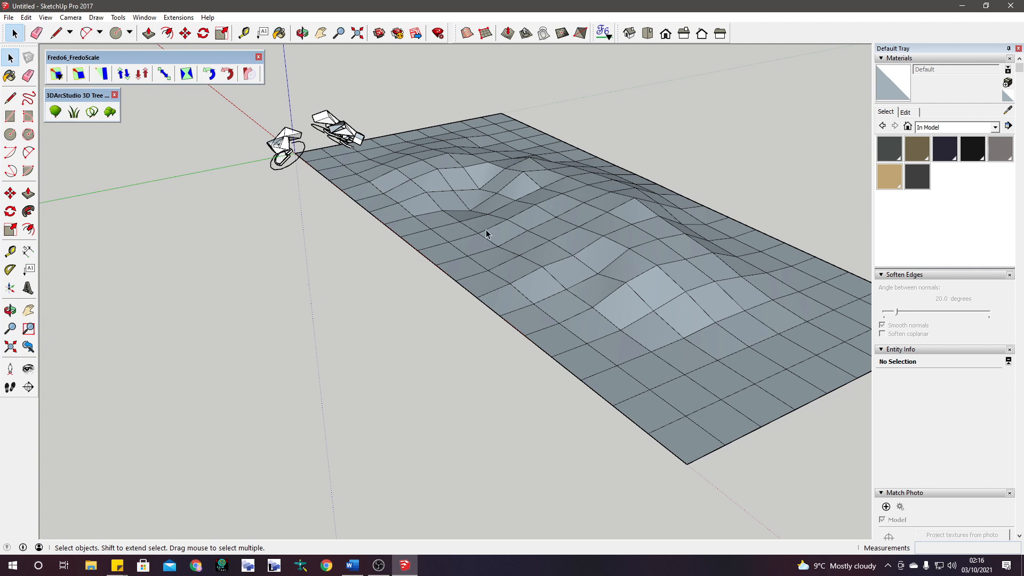
- Apply Soften/Smooth Edges to the whole terrain group with a 20-degree angle between normals and smooth normals
{"action": "middle_click_drag", "start_coordinate": [416, 131], "coordinate": [544, 197]}
{"action": "scroll", "coordinate": [545, 197], "scroll_direction": "up", "scroll_amount": 2}
{"action": "middle_click_drag", "start_coordinate": [644, 250], "coordinate": [428, 166]}
{"action": "scroll", "coordinate": [428, 167], "scroll_direction": "down", "scroll_amount": 4}
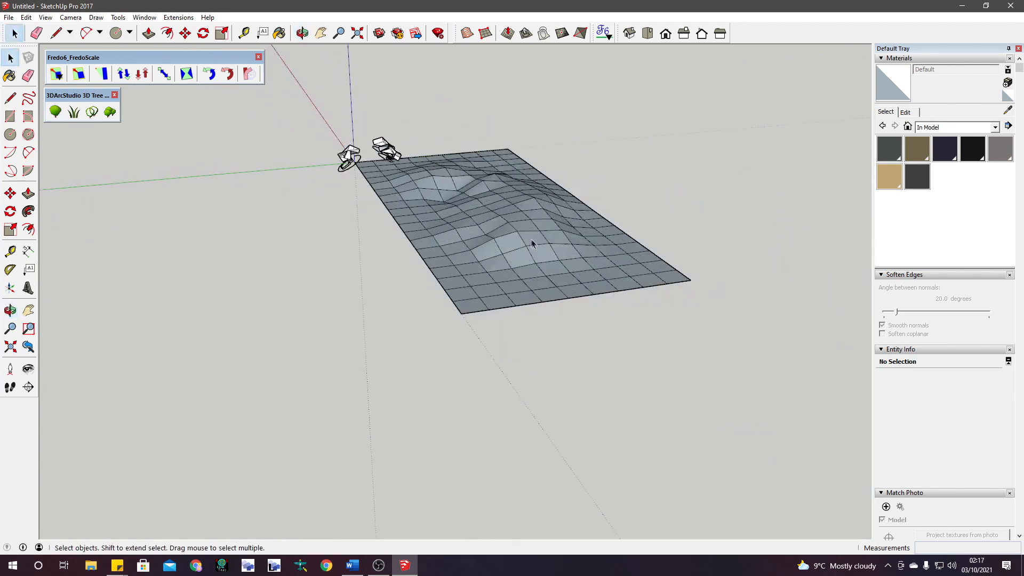
{"action": "scroll", "coordinate": [532, 242], "scroll_direction": "up", "scroll_amount": 2}
{"action": "scroll", "coordinate": [520, 218], "scroll_direction": "up", "scroll_amount": 2}
{"action": "right_click", "coordinate": [498, 198]}
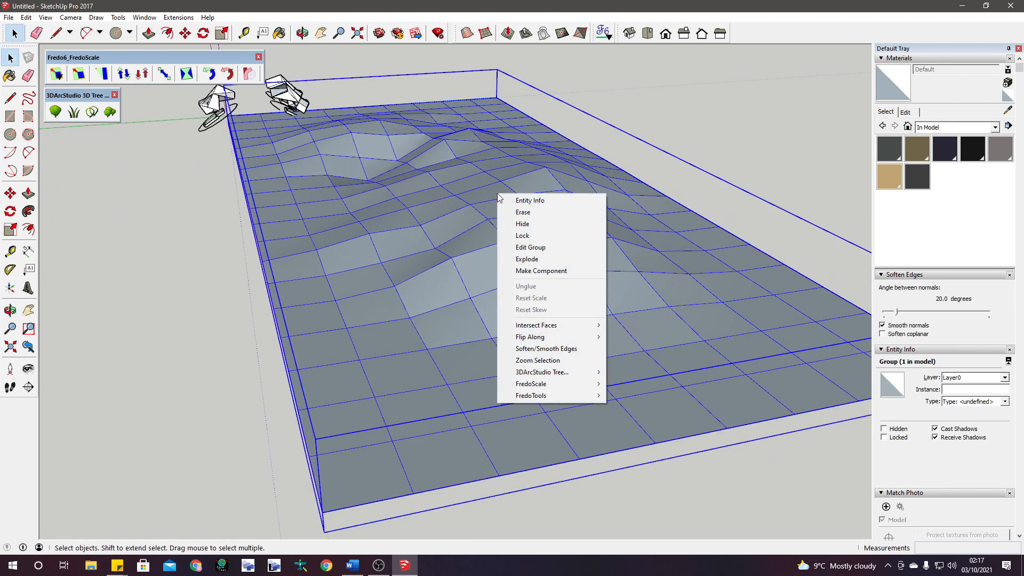
{"action": "left_click", "coordinate": [554, 351]}
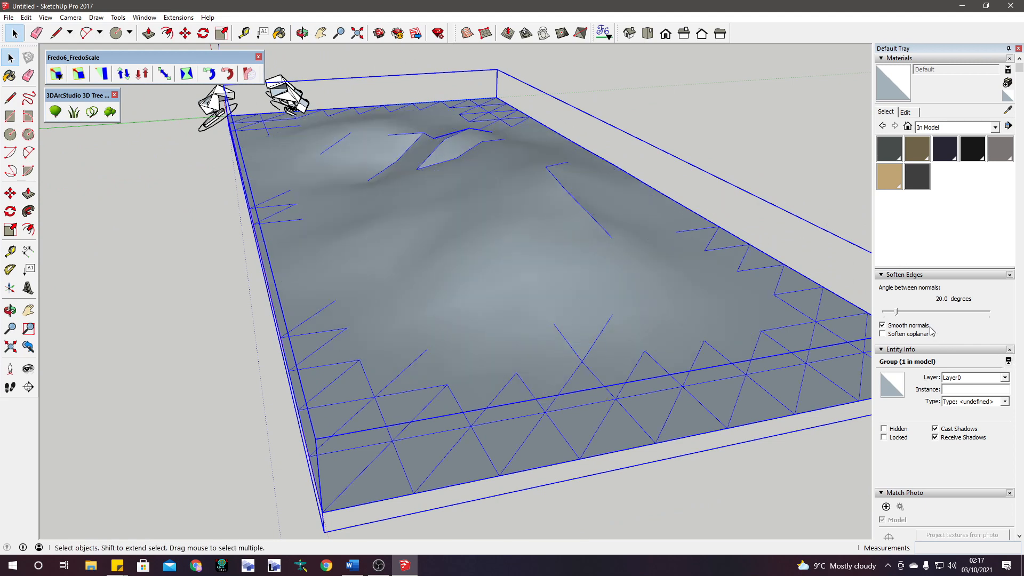
- Turn on Soften coplanar for the terrain group, raise its angle between normals to 72.2 degrees, and deselect it
{"action": "left_click", "coordinate": [684, 131]}
{"action": "left_click", "coordinate": [533, 230]}
{"action": "left_click", "coordinate": [882, 334]}
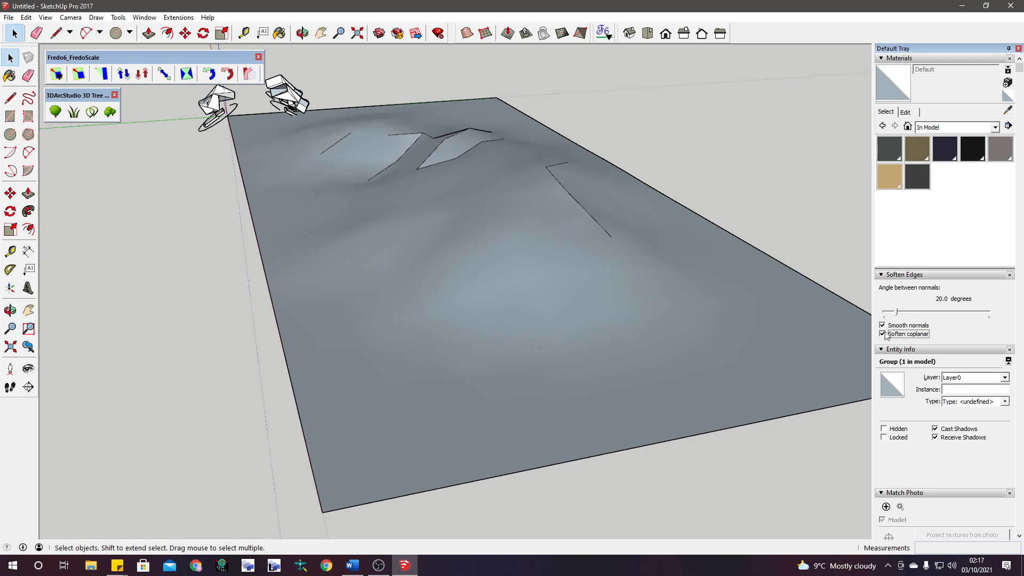
{"action": "left_click_drag", "start_coordinate": [899, 314], "coordinate": [927, 313]}
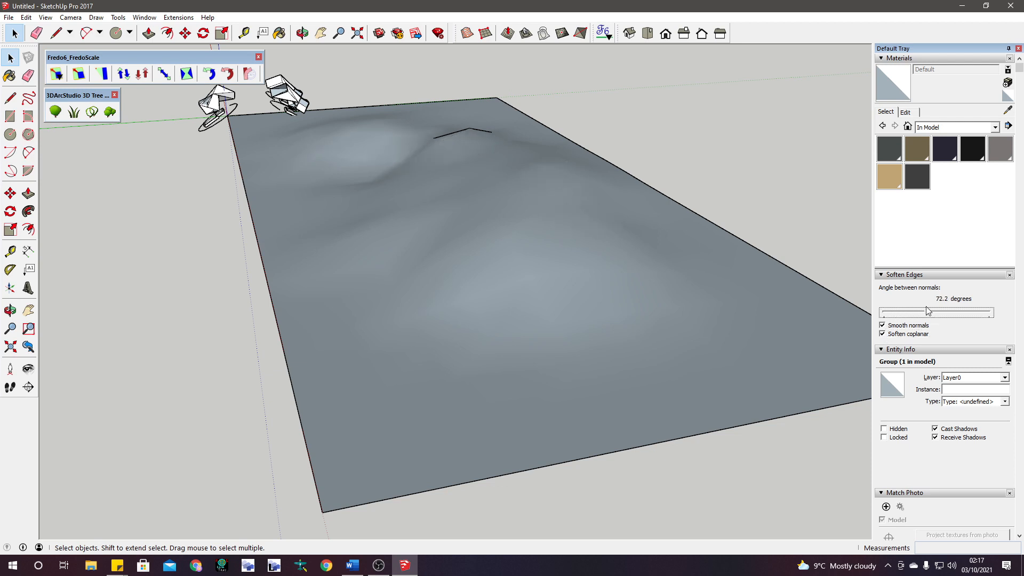
{"action": "left_click", "coordinate": [775, 172]}
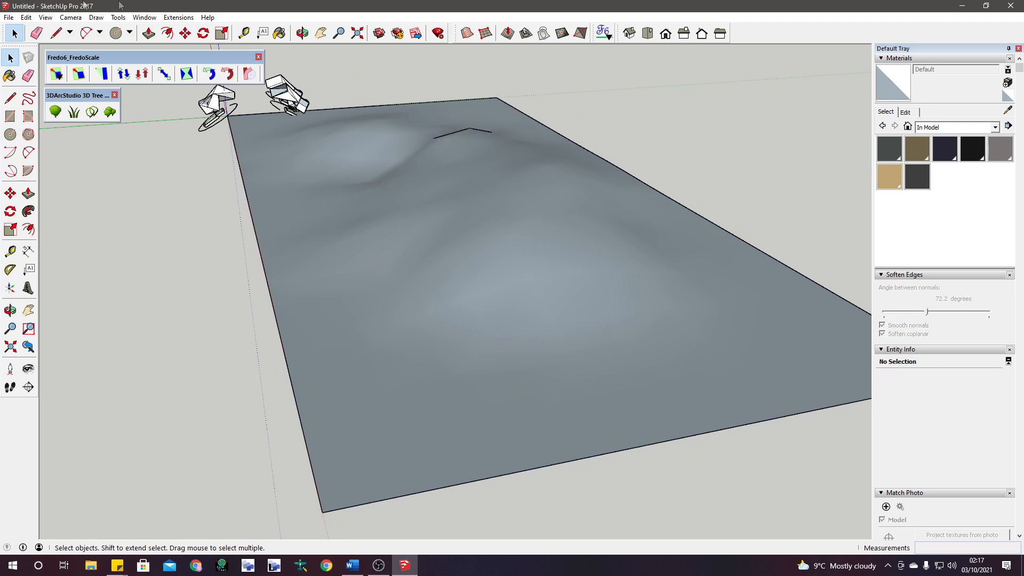
- Turn off the Profiles edge style so the model's outlines are drawn thin
{"action": "left_click", "coordinate": [37, 17]}
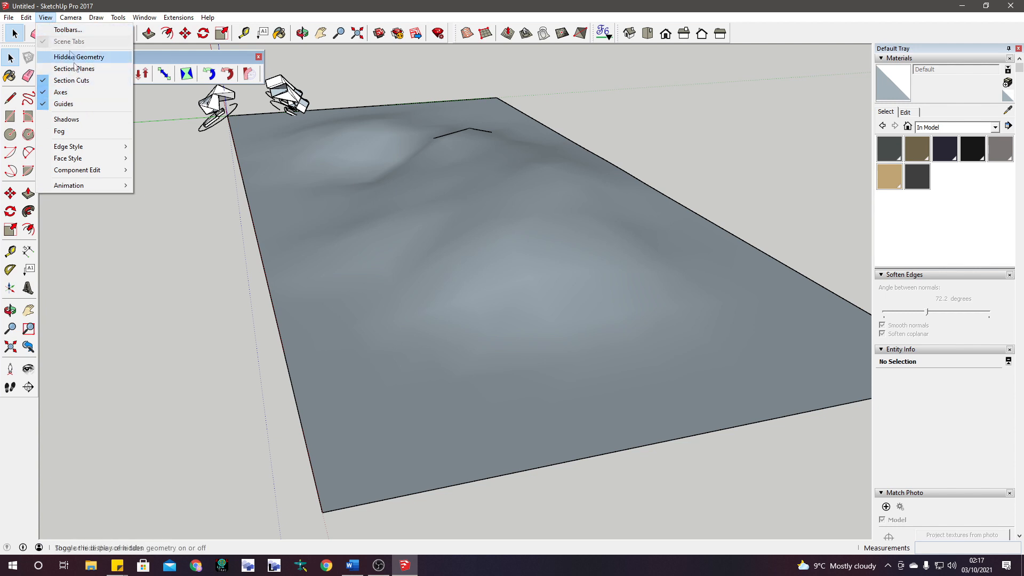
{"action": "mouse_move", "coordinate": [100, 150]}
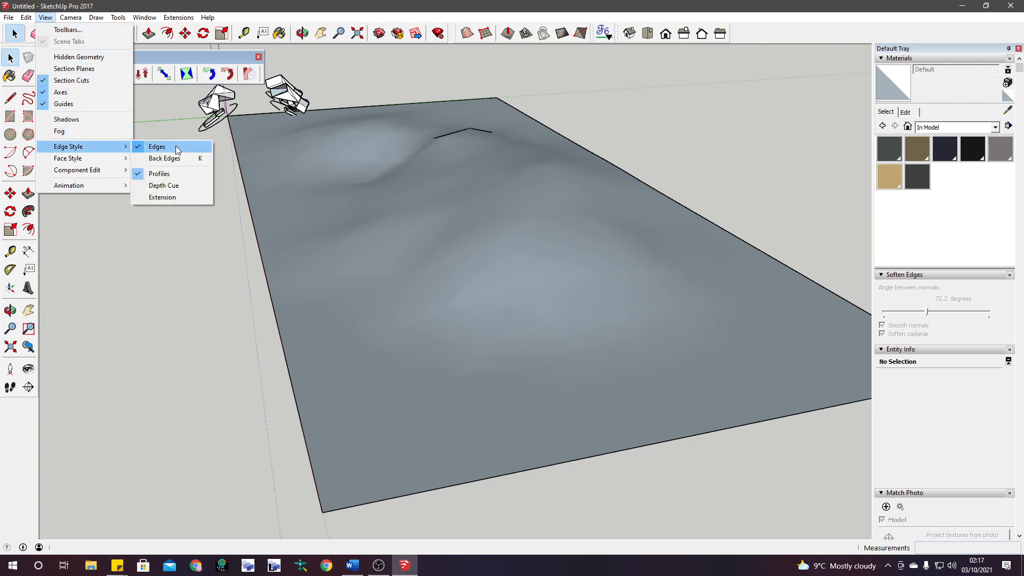
{"action": "left_click", "coordinate": [180, 175]}
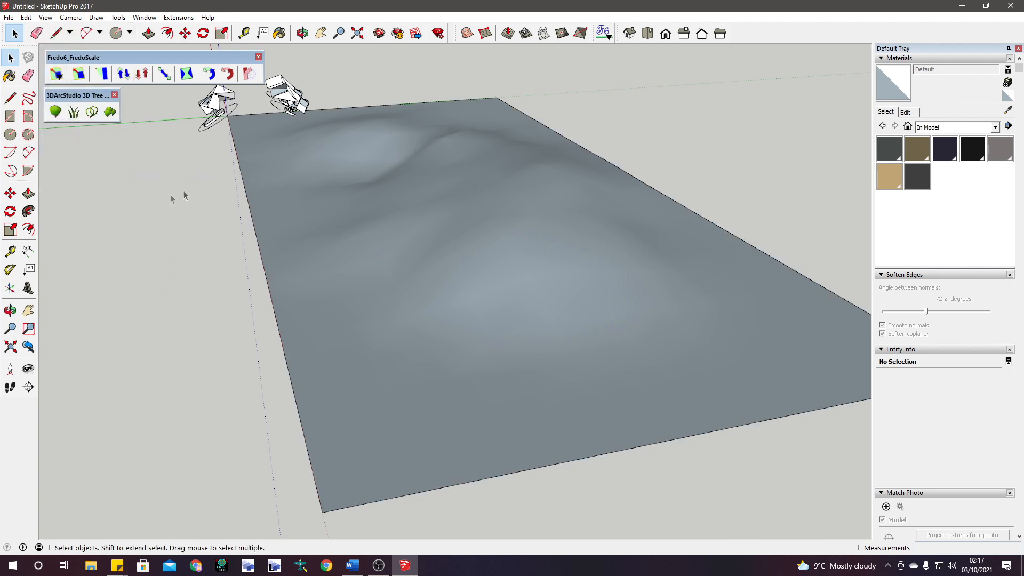
- View the terrain up close, then show the model in the standard isometric and top views
{"action": "scroll", "coordinate": [482, 142], "scroll_direction": "up", "scroll_amount": 3}
{"action": "middle_click_drag", "start_coordinate": [482, 141], "coordinate": [827, 119]}
{"action": "middle_click_drag", "start_coordinate": [524, 149], "coordinate": [376, 215]}
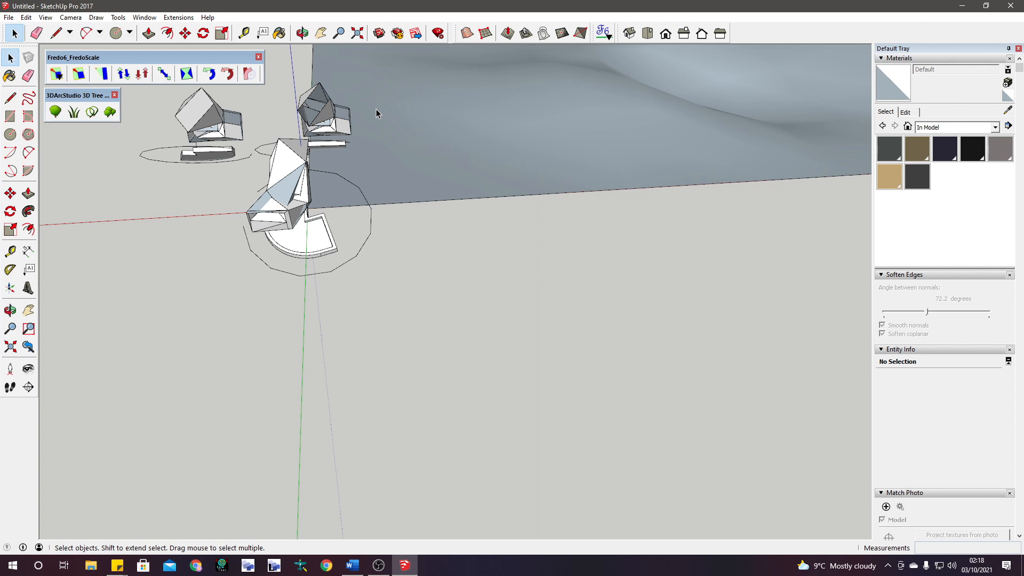
{"action": "left_click", "coordinate": [629, 33]}
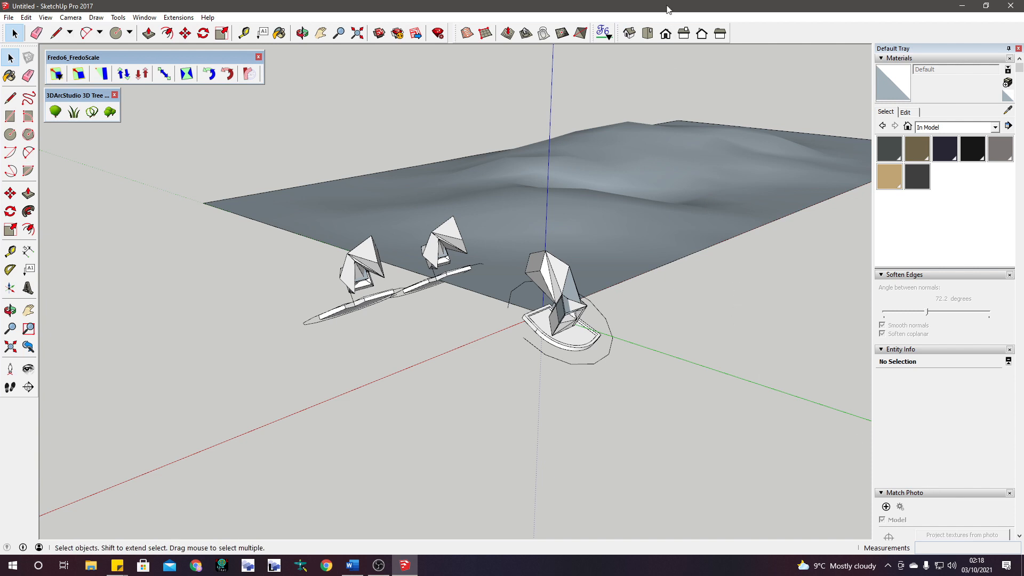
{"action": "left_click", "coordinate": [644, 34]}
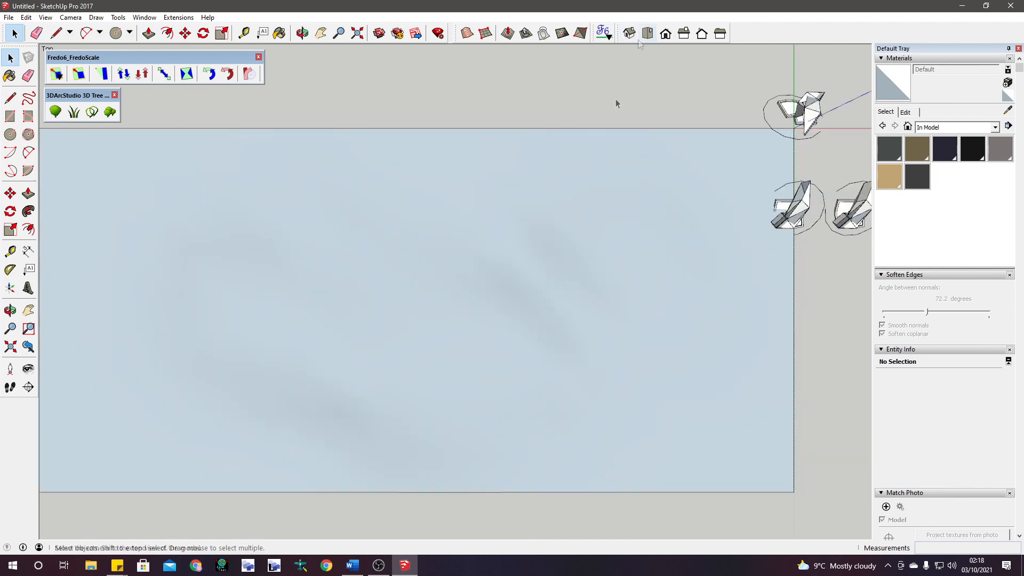
{"action": "scroll", "coordinate": [521, 305], "scroll_direction": "down", "scroll_amount": 2}
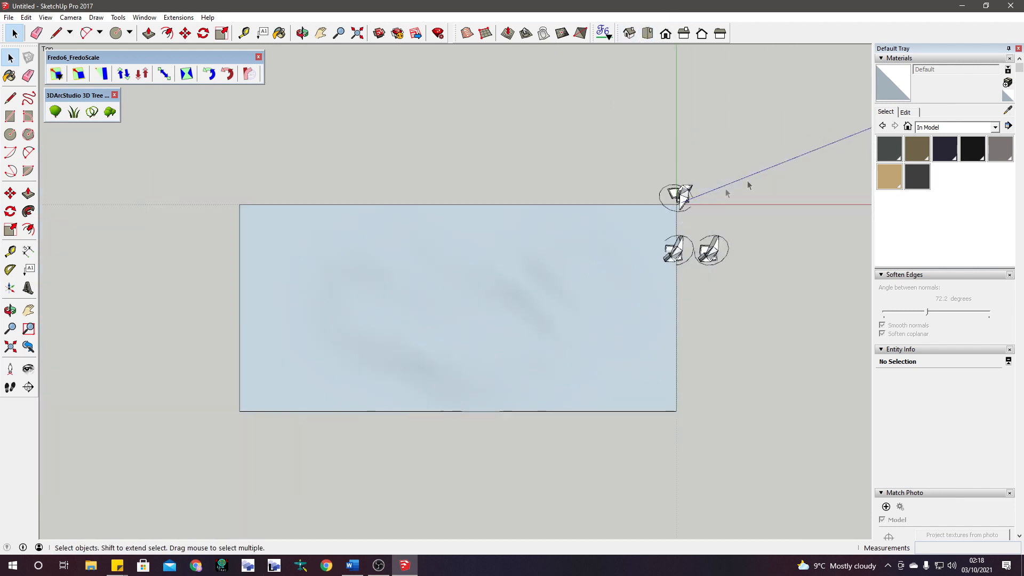
{"action": "scroll", "coordinate": [752, 183], "scroll_direction": "up", "scroll_amount": 2}
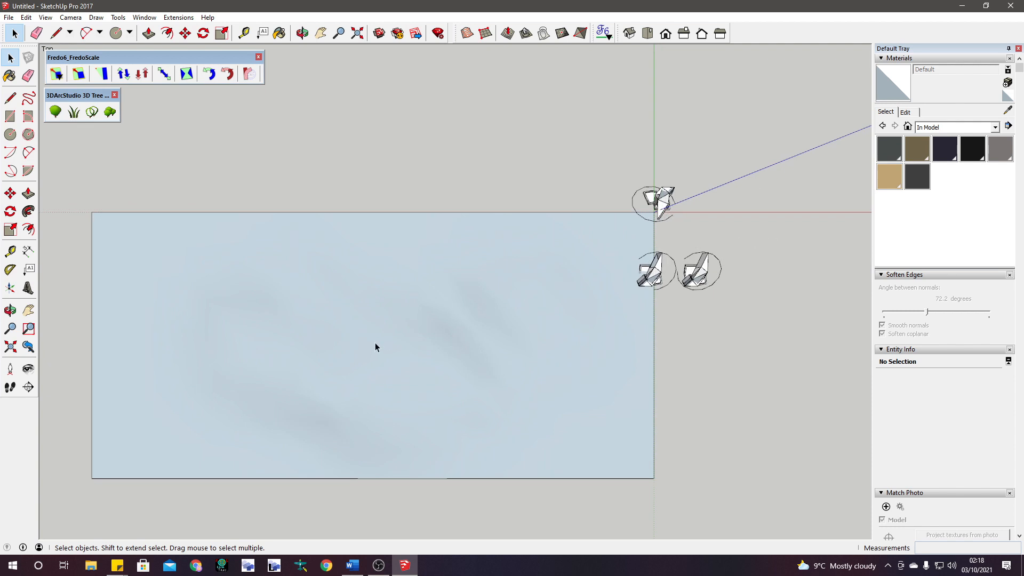
{"action": "scroll", "coordinate": [375, 343], "scroll_direction": "down", "scroll_amount": 1}
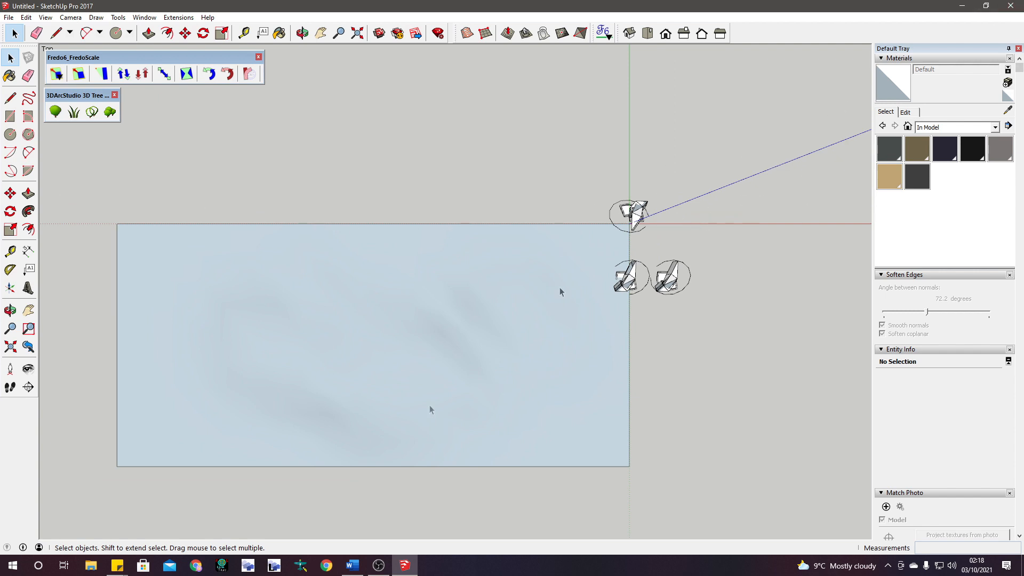
- Cycle through the right, back, left and front standard views and return to the top view
{"action": "left_click", "coordinate": [685, 38]}
{"action": "left_click", "coordinate": [702, 34]}
{"action": "left_click", "coordinate": [719, 33]}
{"action": "left_click", "coordinate": [702, 34]}
{"action": "left_click", "coordinate": [665, 35]}
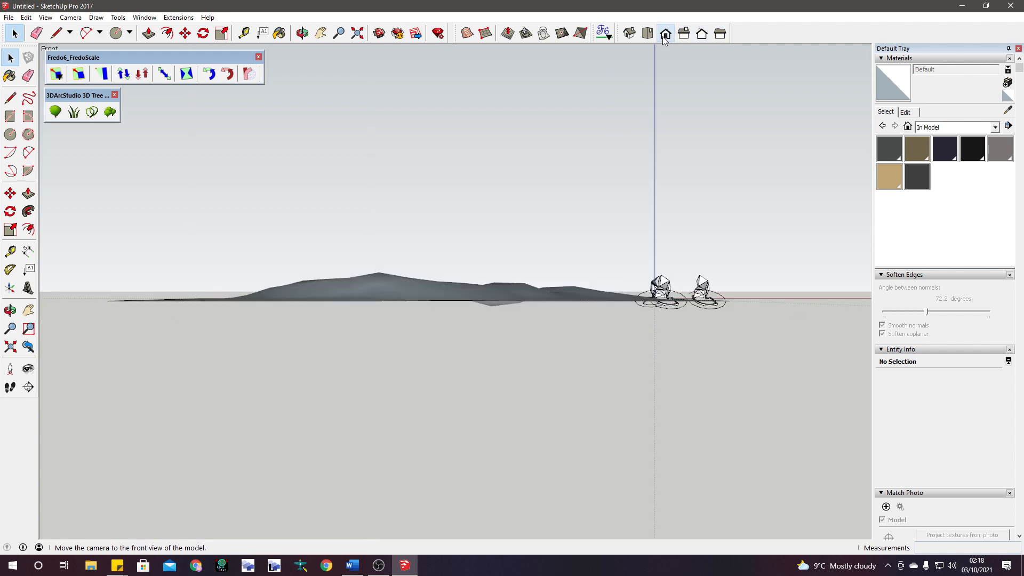
{"action": "left_click", "coordinate": [652, 35]}
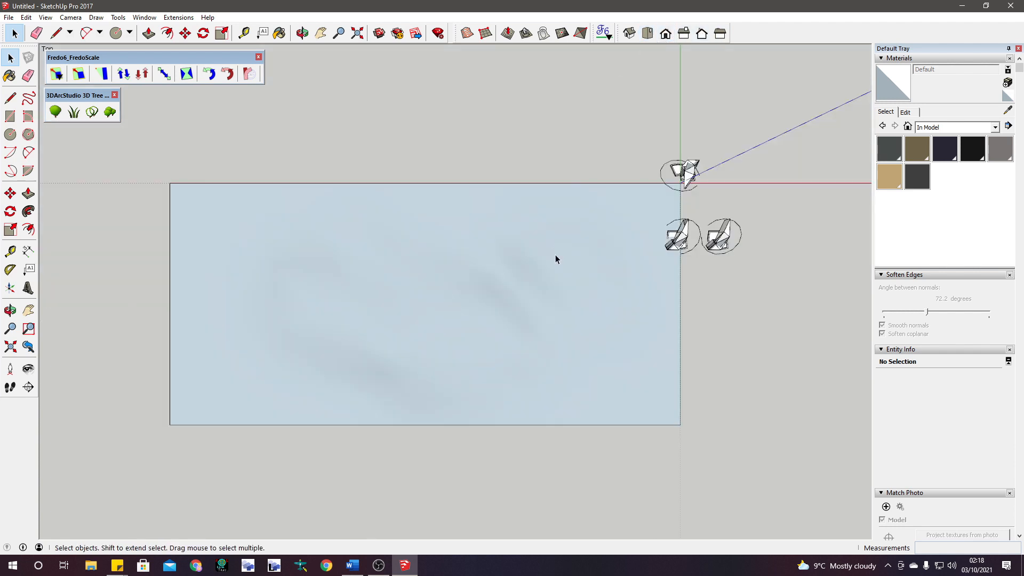
- Leave the top view for the isometric view and examine the small faceted buildings beside the terrain up close
{"action": "middle_click_drag", "start_coordinate": [595, 314], "coordinate": [214, 66]}
{"action": "middle_click_drag", "start_coordinate": [525, 308], "coordinate": [80, 165]}
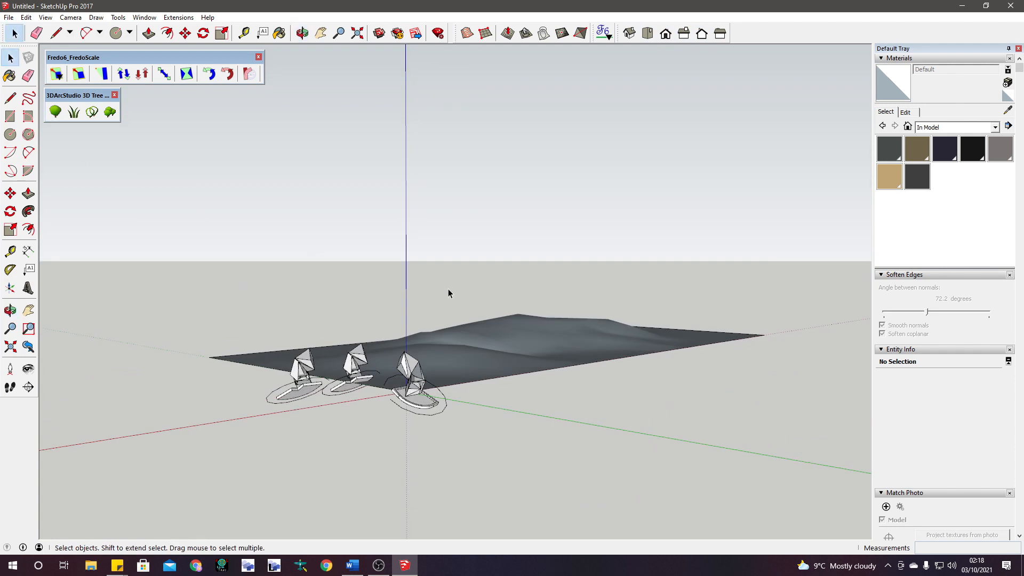
{"action": "scroll", "coordinate": [487, 366], "scroll_direction": "down", "scroll_amount": 2}
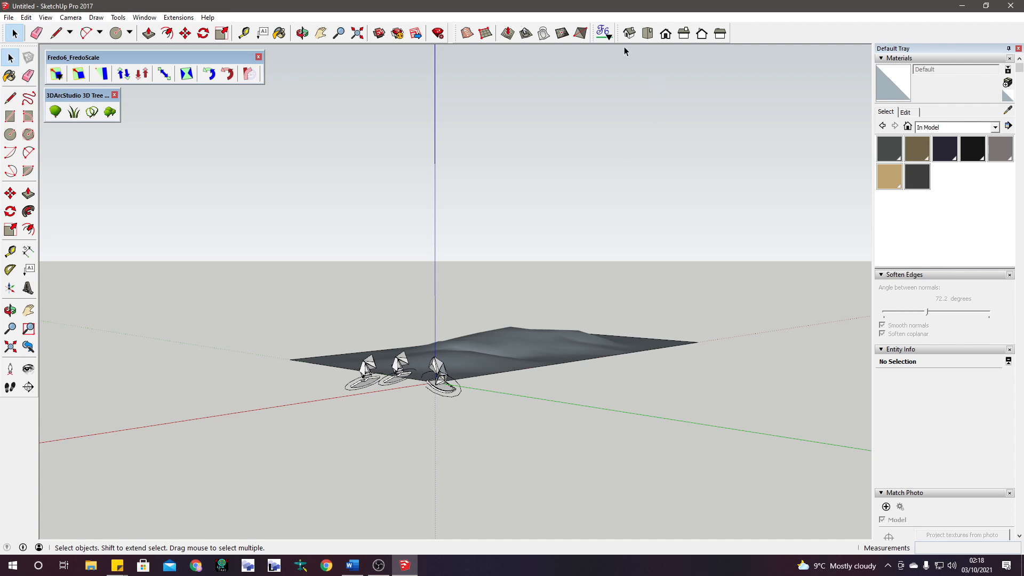
{"action": "left_click", "coordinate": [630, 33]}
{"action": "scroll", "coordinate": [519, 292], "scroll_direction": "up", "scroll_amount": 6}
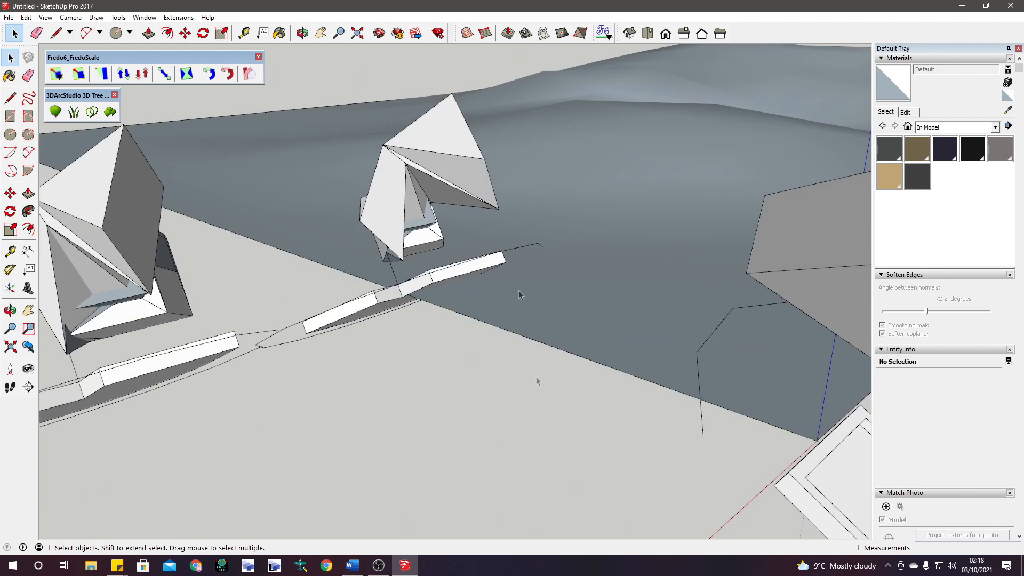
{"action": "scroll", "coordinate": [506, 251], "scroll_direction": "up", "scroll_amount": 3}
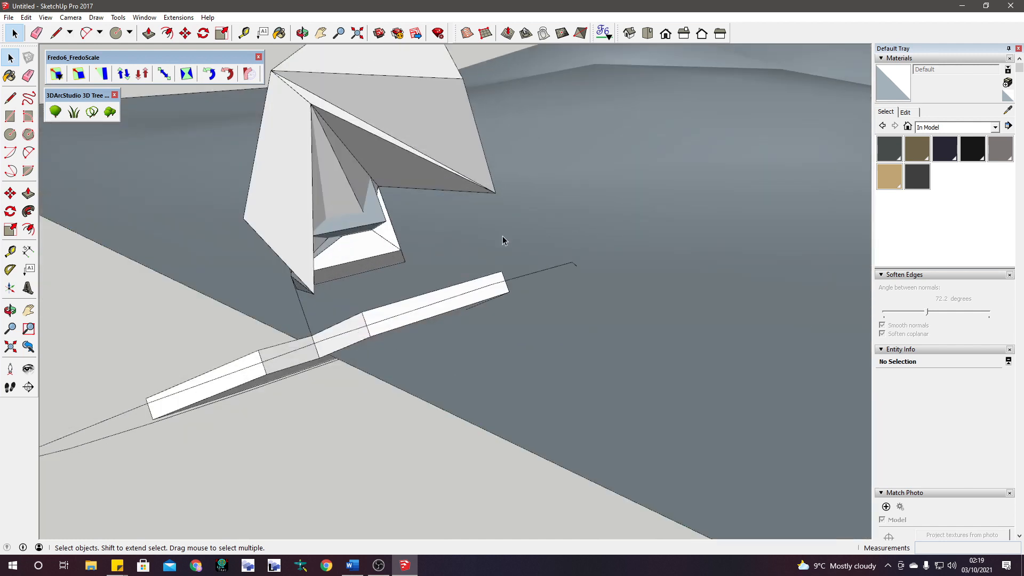
{"action": "scroll", "coordinate": [502, 236], "scroll_direction": "down", "scroll_amount": 2}
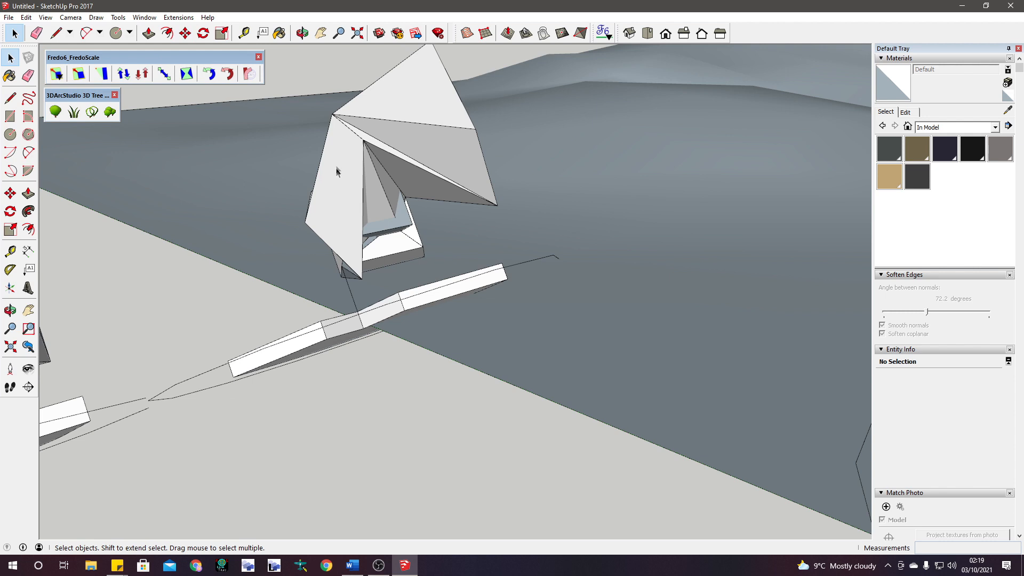
- Select individual faces of the nearest faceted building one after another, then clear the selection
{"action": "scroll", "coordinate": [442, 233], "scroll_direction": "down", "scroll_amount": 6}
{"action": "middle_click_drag", "start_coordinate": [441, 233], "coordinate": [784, 207]}
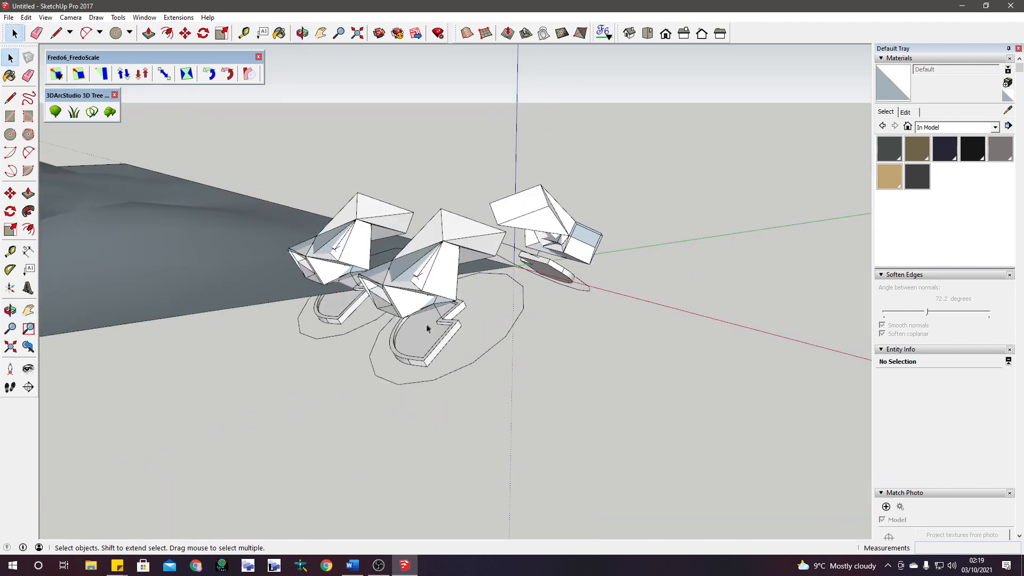
{"action": "scroll", "coordinate": [425, 327], "scroll_direction": "up", "scroll_amount": 4}
{"action": "left_click", "coordinate": [425, 327]}
{"action": "left_click", "coordinate": [556, 339]}
{"action": "left_click", "coordinate": [399, 350]}
{"action": "left_click", "coordinate": [411, 279]}
{"action": "left_click", "coordinate": [447, 210]}
{"action": "left_click", "coordinate": [403, 187]}
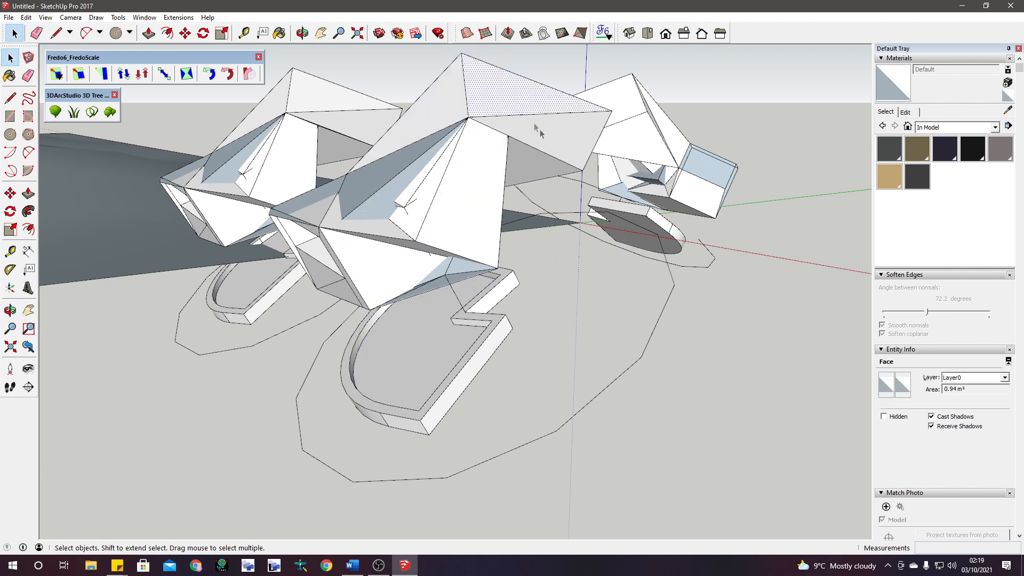
{"action": "middle_click_drag", "start_coordinate": [539, 131], "coordinate": [630, 299]}
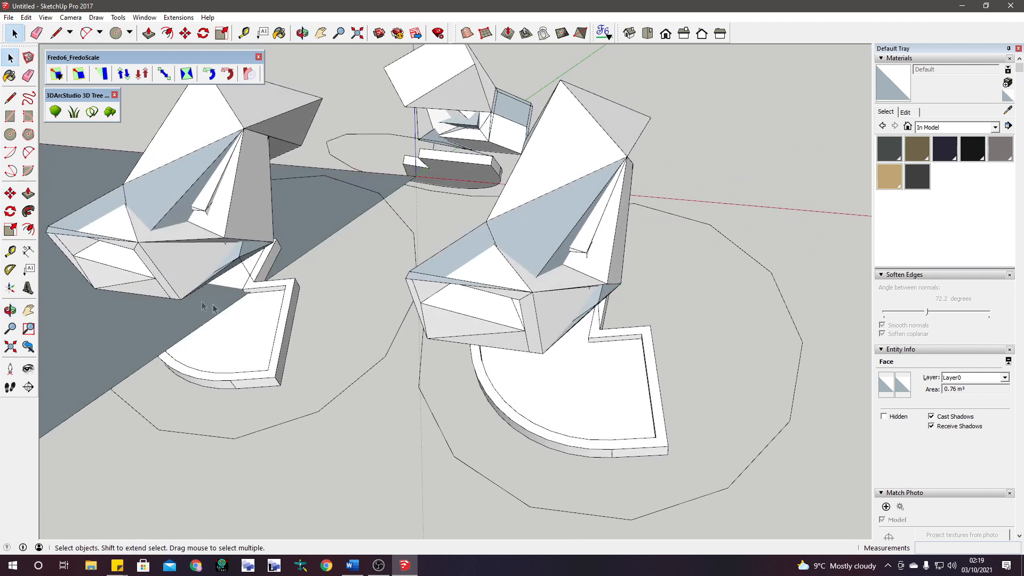
{"action": "left_click", "coordinate": [668, 316]}
- Load the Paint Bucket with the tan Carpet Pattern Leaf Squares material from the Carpet, Fabrics, Leathers, Textiles collection
{"action": "left_click", "coordinate": [279, 33]}
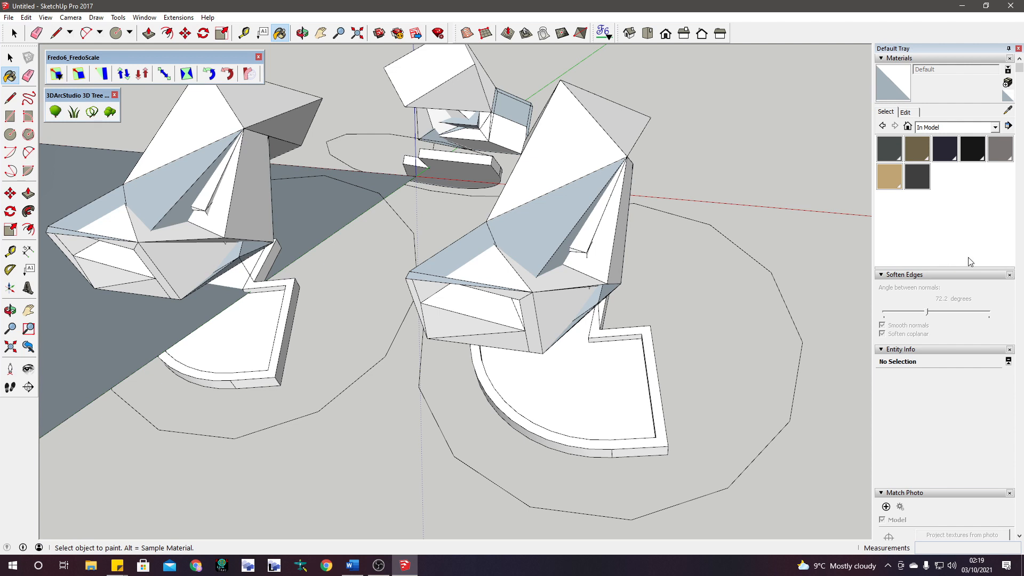
{"action": "left_click", "coordinate": [995, 128]}
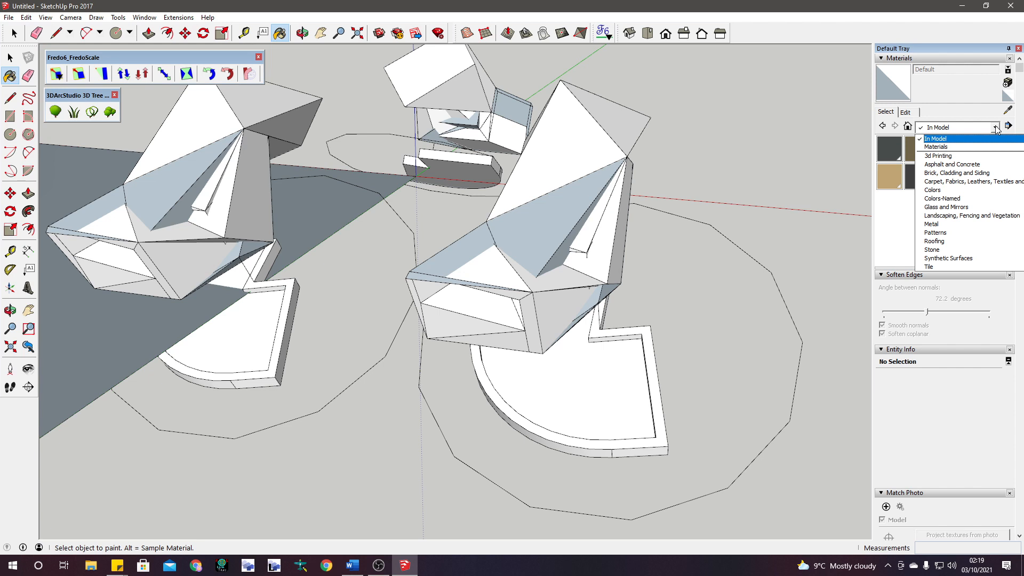
{"action": "left_click", "coordinate": [974, 201]}
{"action": "scroll", "coordinate": [975, 205], "scroll_direction": "down", "scroll_amount": 1}
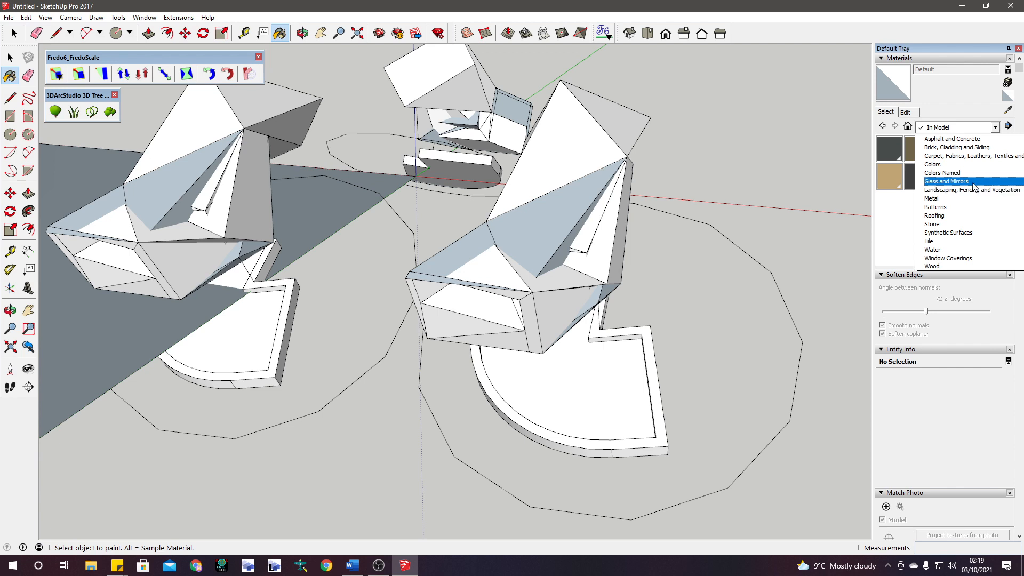
{"action": "left_click", "coordinate": [991, 156]}
{"action": "left_click", "coordinate": [914, 180]}
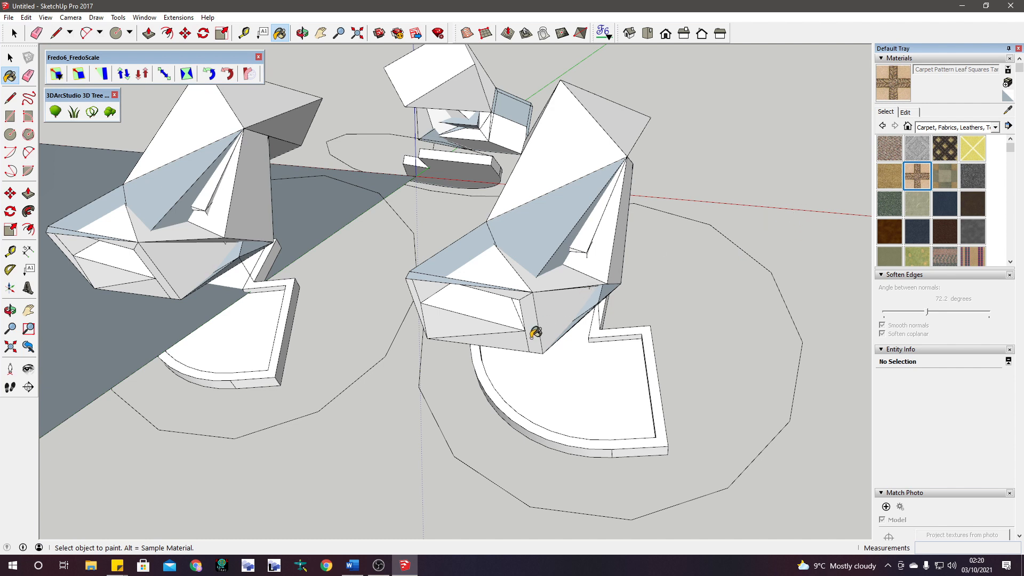
- Paint the curved floor face under the nearest building with the leaf squares carpet and check its pattern
{"action": "scroll", "coordinate": [579, 384], "scroll_direction": "up", "scroll_amount": 5}
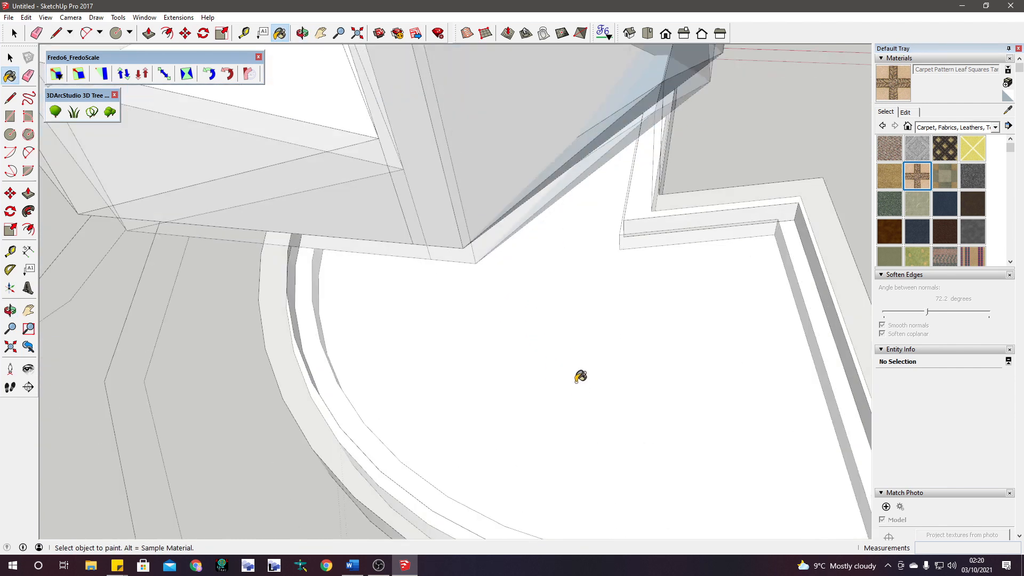
{"action": "left_click", "coordinate": [583, 371]}
{"action": "scroll", "coordinate": [590, 350], "scroll_direction": "up", "scroll_amount": 5}
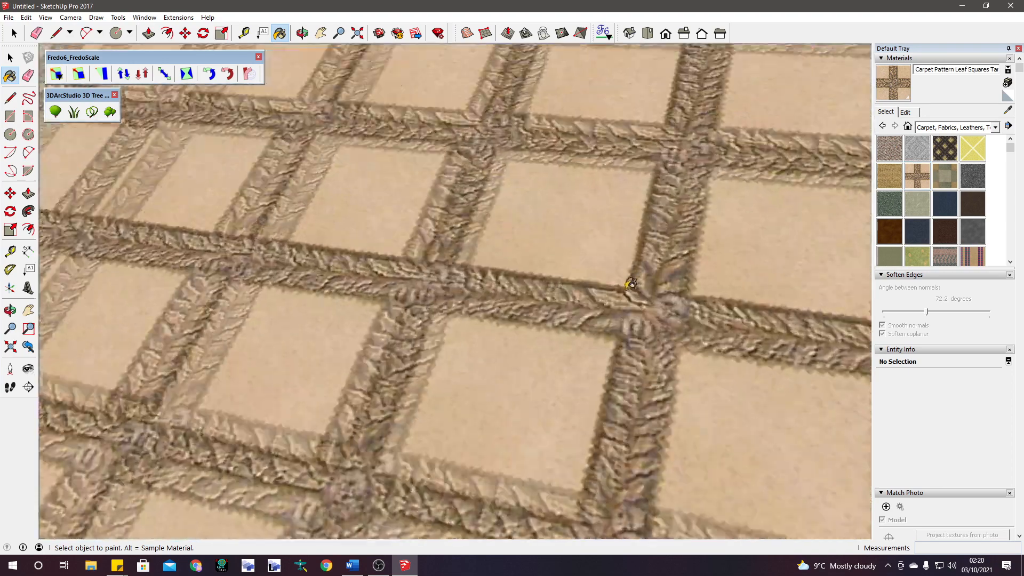
{"action": "scroll", "coordinate": [630, 284], "scroll_direction": "down", "scroll_amount": 1}
{"action": "scroll", "coordinate": [631, 283], "scroll_direction": "up", "scroll_amount": 2}
{"action": "scroll", "coordinate": [612, 292], "scroll_direction": "down", "scroll_amount": 6}
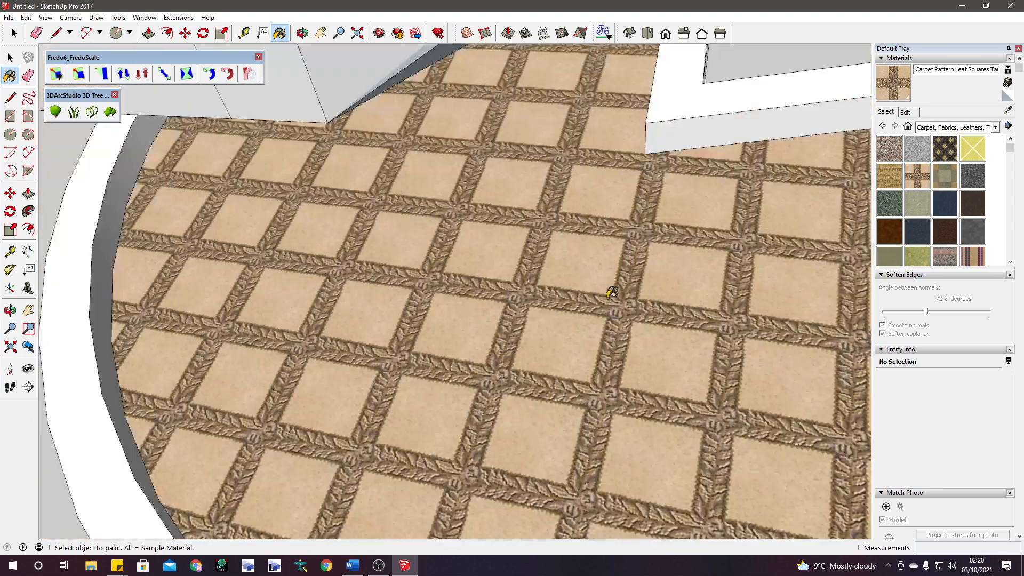
{"action": "scroll", "coordinate": [611, 292], "scroll_direction": "down", "scroll_amount": 4}
{"action": "scroll", "coordinate": [579, 281], "scroll_direction": "down", "scroll_amount": 3}
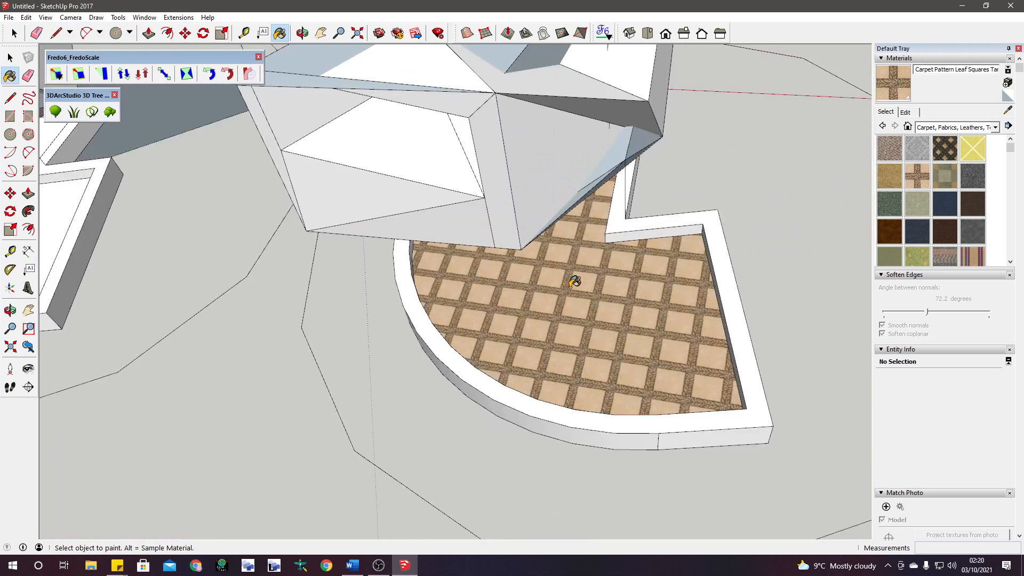
{"action": "scroll", "coordinate": [574, 282], "scroll_direction": "down", "scroll_amount": 3}
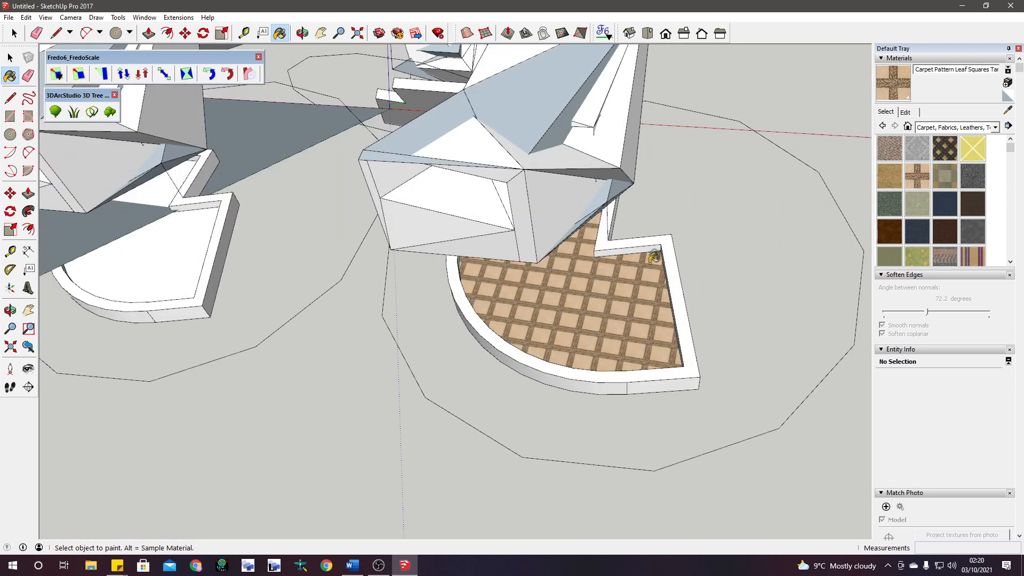
- Start positioning the carpet texture on the curved floor face and check the Fixed Pins option
{"action": "right_click", "coordinate": [550, 299]}
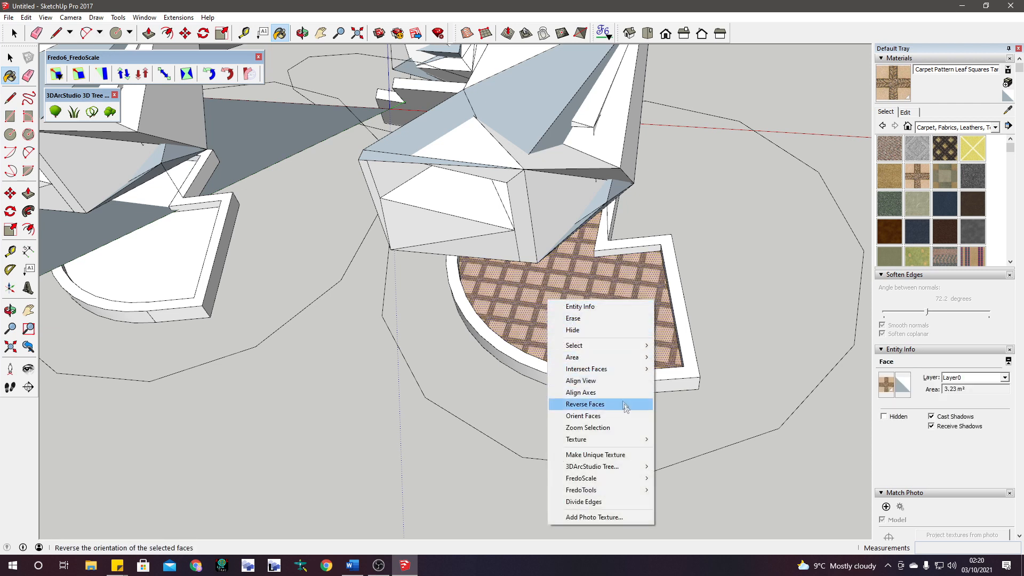
{"action": "mouse_move", "coordinate": [639, 444]}
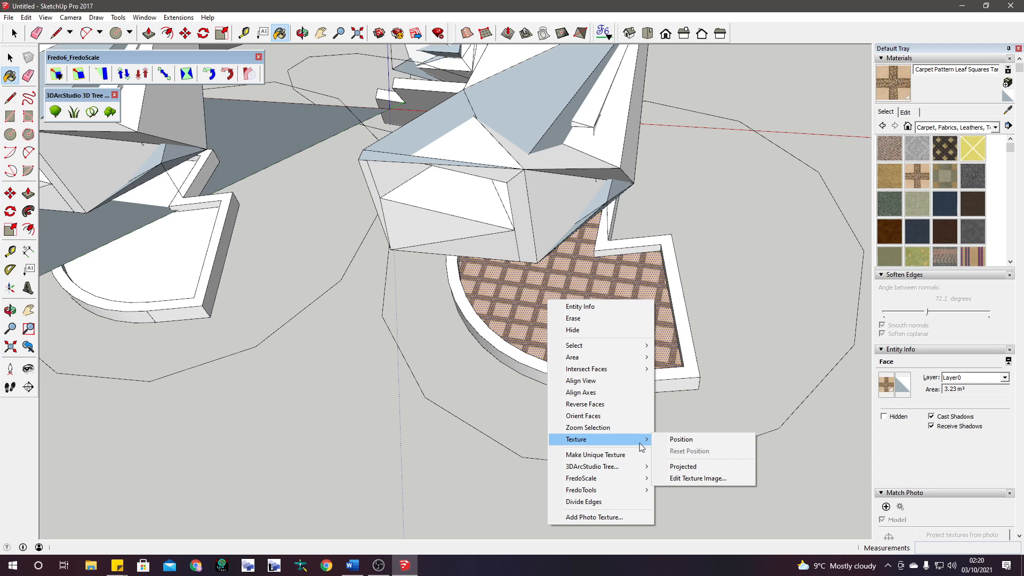
{"action": "left_click", "coordinate": [703, 439]}
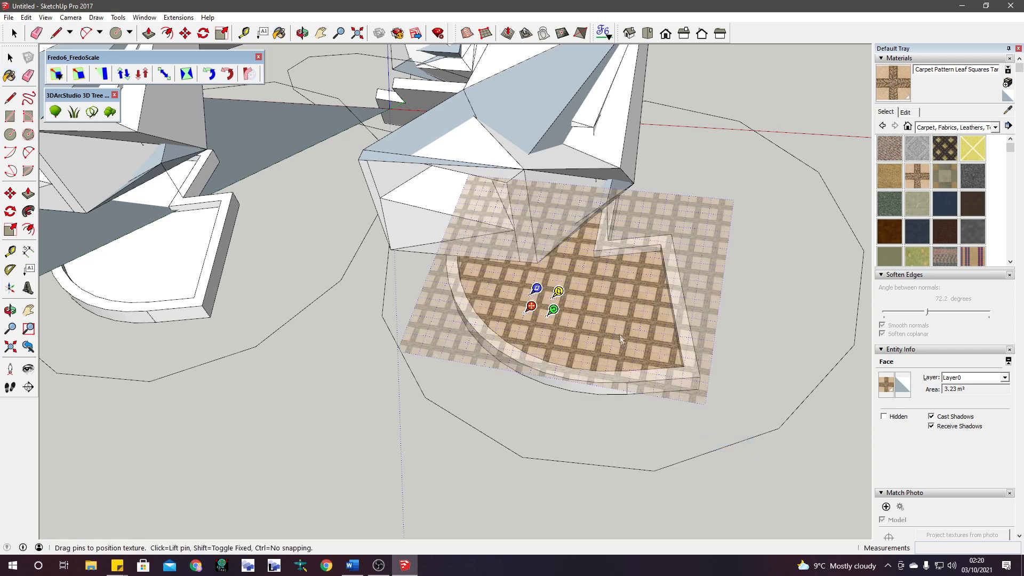
{"action": "scroll", "coordinate": [572, 324], "scroll_direction": "up", "scroll_amount": 3}
{"action": "scroll", "coordinate": [572, 321], "scroll_direction": "up", "scroll_amount": 3}
{"action": "right_click", "coordinate": [522, 292]}
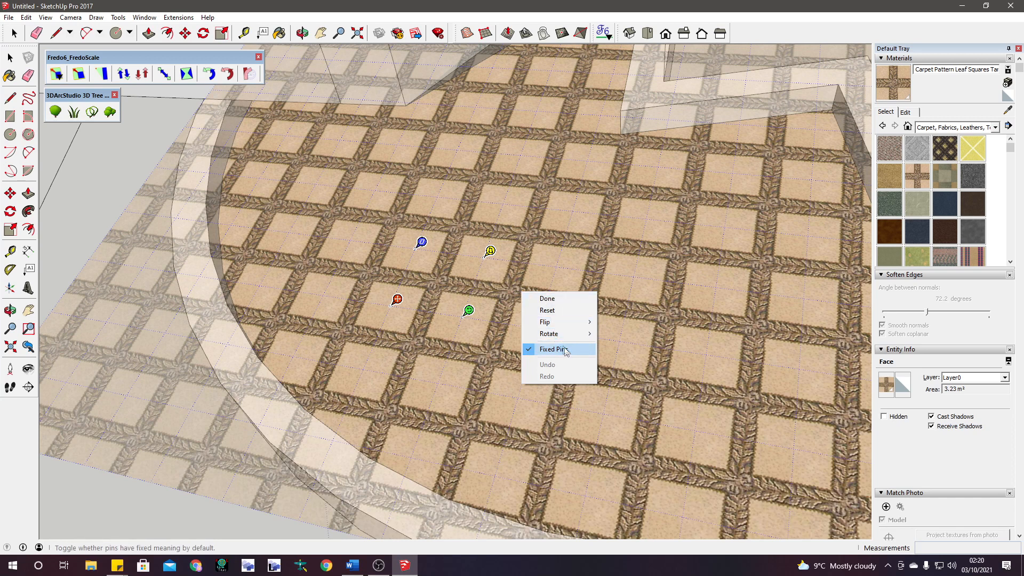
{"action": "left_click", "coordinate": [641, 2]}
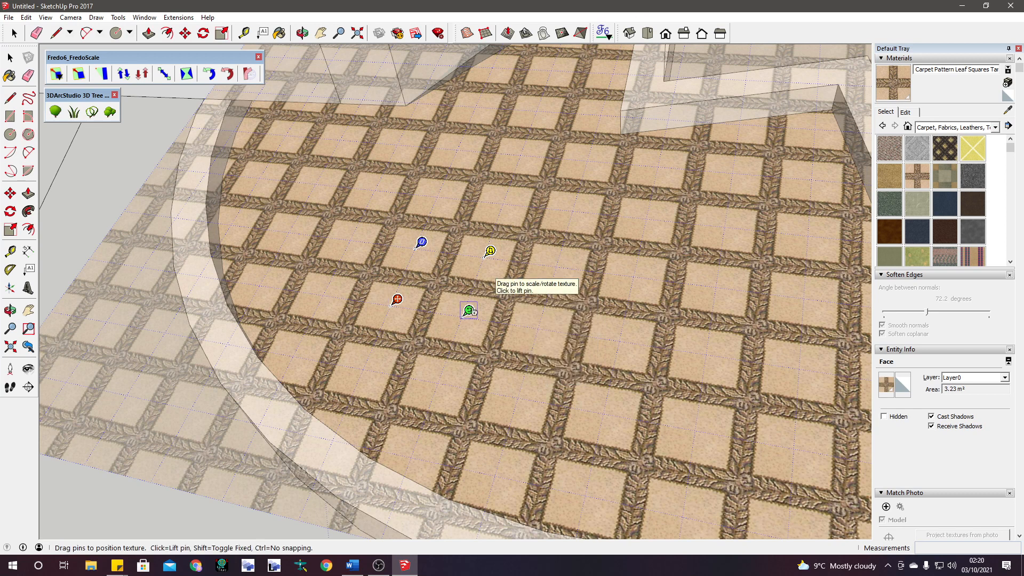
- Scale, move, shear and distort the floor's carpet texture with its green, red, blue and yellow pins in turn
{"action": "left_click_drag", "start_coordinate": [473, 312], "coordinate": [487, 273]}
{"action": "left_click_drag", "start_coordinate": [405, 302], "coordinate": [382, 323]}
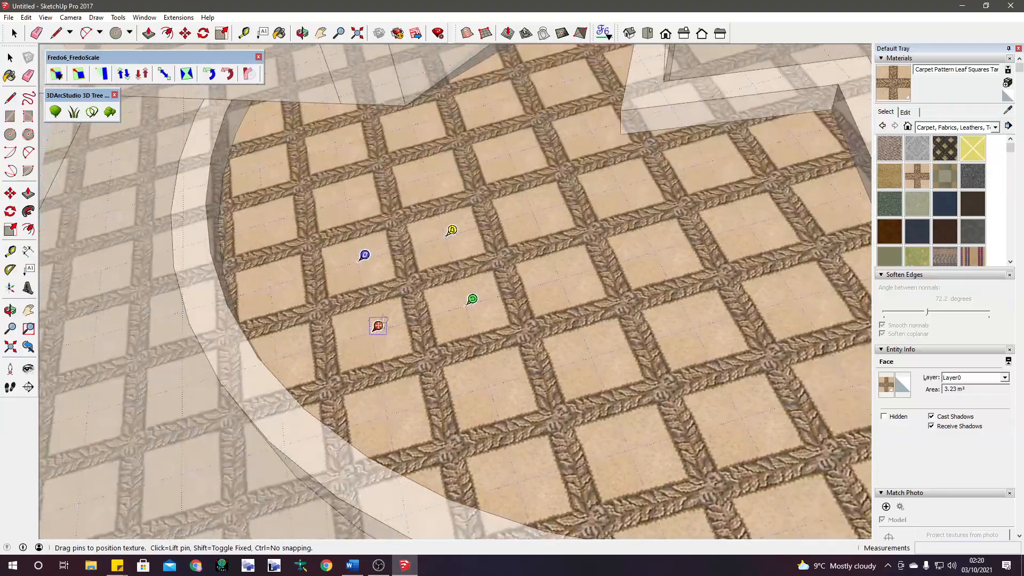
{"action": "mouse_move", "coordinate": [365, 255]}
{"action": "left_mouse_down"}
{"action": "mouse_move", "coordinate": [359, 222]}
{"action": "mouse_move", "coordinate": [420, 204]}
{"action": "mouse_move", "coordinate": [330, 242]}
{"action": "mouse_move", "coordinate": [359, 237]}
{"action": "mouse_move", "coordinate": [364, 255]}
{"action": "left_mouse_up"}
{"action": "mouse_move", "coordinate": [453, 229]}
{"action": "left_mouse_down"}
{"action": "mouse_move", "coordinate": [420, 220]}
{"action": "mouse_move", "coordinate": [435, 265]}
{"action": "mouse_move", "coordinate": [447, 258]}
{"action": "mouse_move", "coordinate": [446, 231]}
{"action": "mouse_move", "coordinate": [469, 232]}
{"action": "left_mouse_up"}
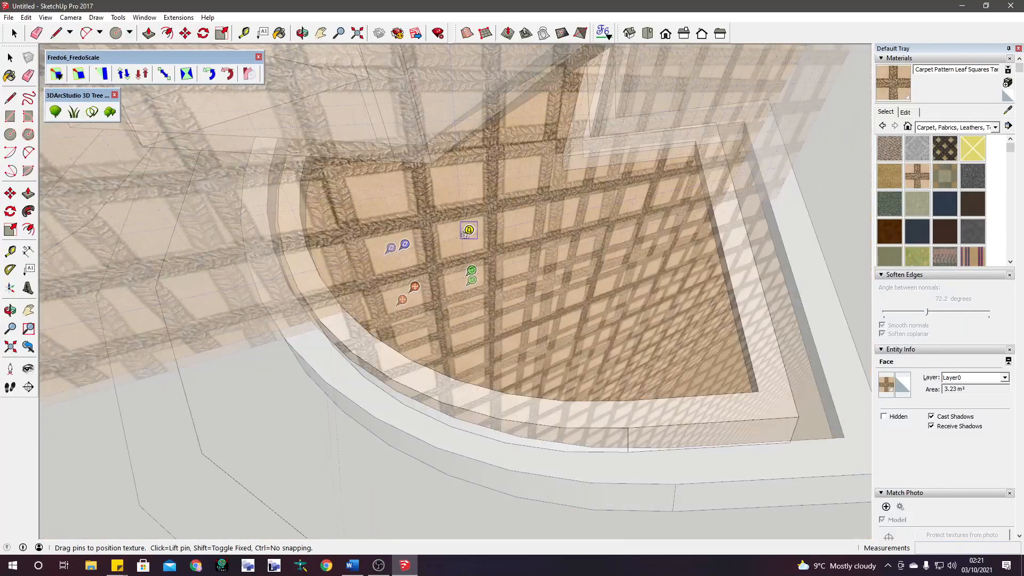
- Even out the carpet's distortion with the yellow pin, rescale and rotate it with the green pin, and accept the texture position
{"action": "left_click_drag", "start_coordinate": [511, 229], "coordinate": [422, 133]}
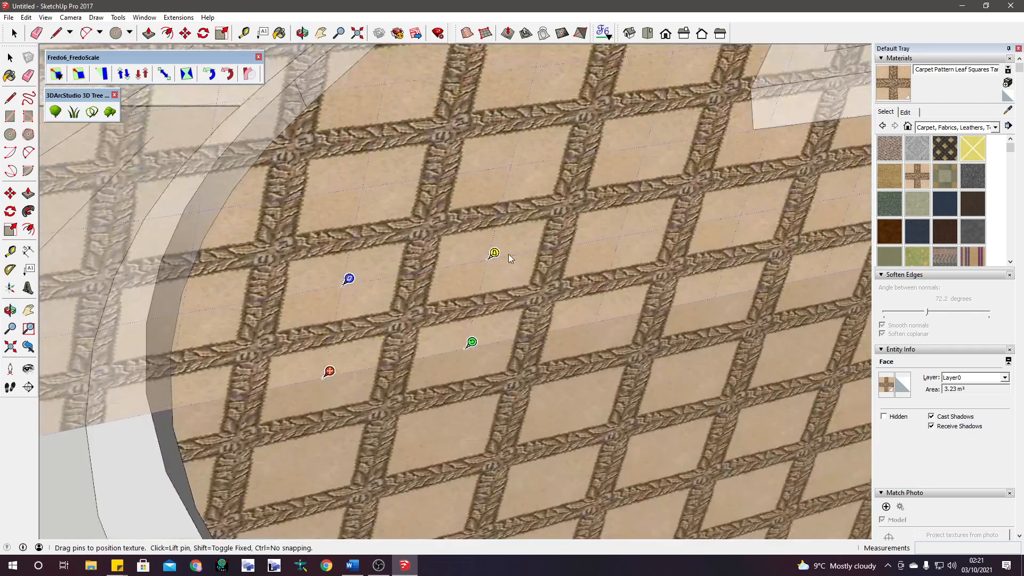
{"action": "left_click_drag", "start_coordinate": [493, 250], "coordinate": [474, 252]}
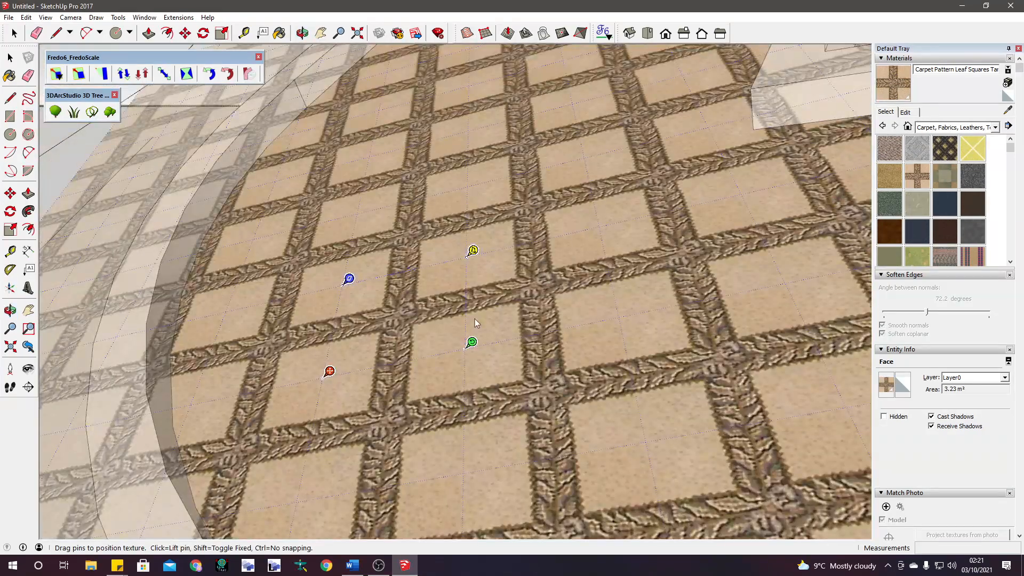
{"action": "left_click_drag", "start_coordinate": [471, 342], "coordinate": [497, 332]}
{"action": "scroll", "coordinate": [506, 300], "scroll_direction": "down", "scroll_amount": 5}
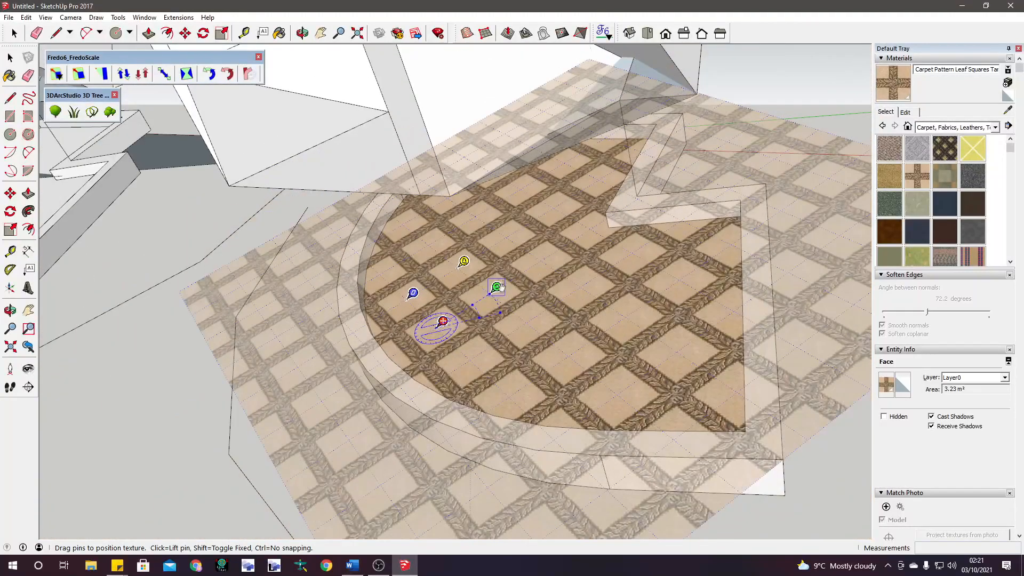
{"action": "left_click_drag", "start_coordinate": [501, 287], "coordinate": [494, 273]}
{"action": "middle_click_drag", "start_coordinate": [495, 274], "coordinate": [585, 302]}
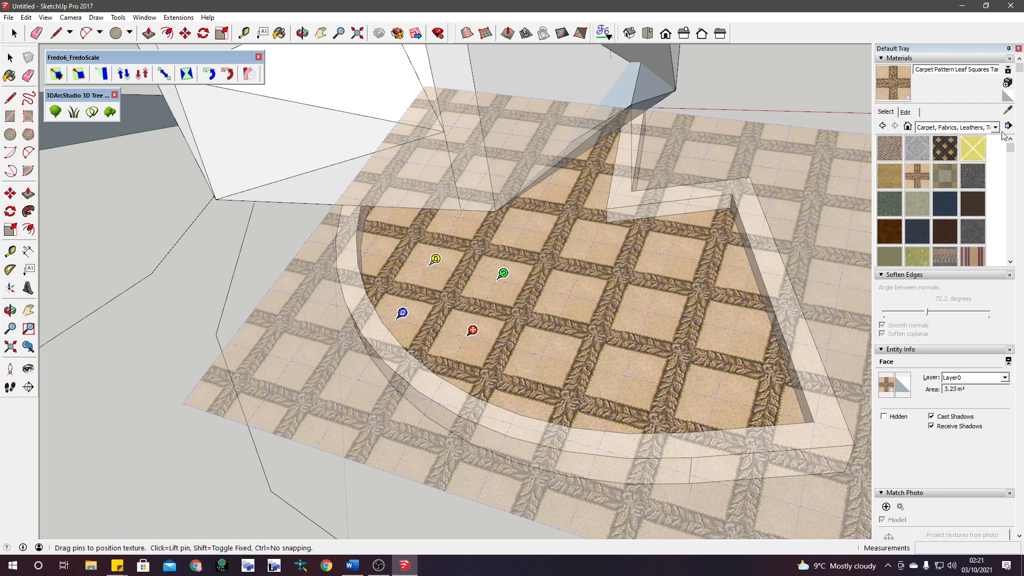
{"action": "key", "text": "Return"}
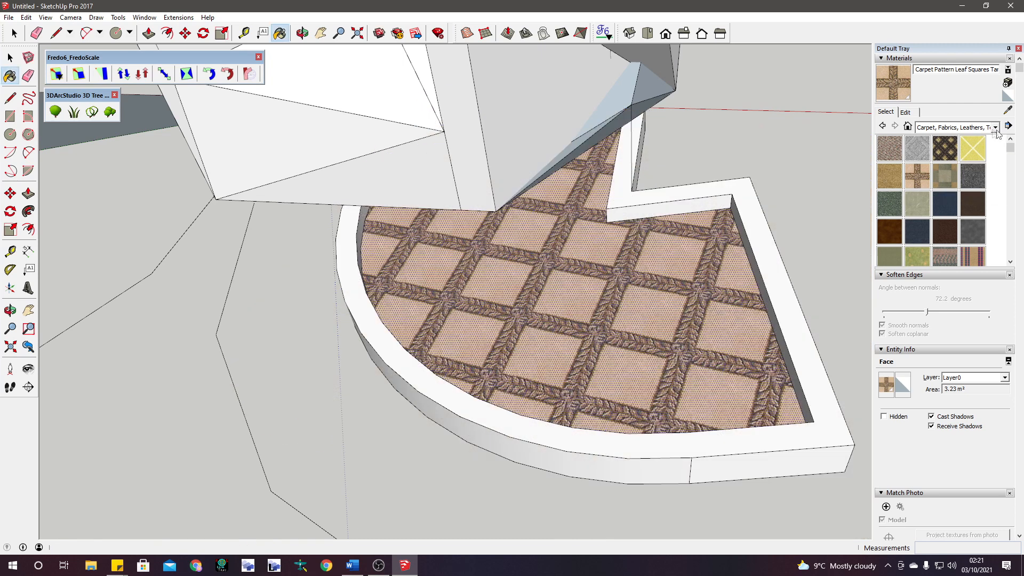
- Start a new material and load ASP_Brick.tif from the external drive's Pictures > Textures folder as its texture image
{"action": "left_click", "coordinate": [1008, 83]}
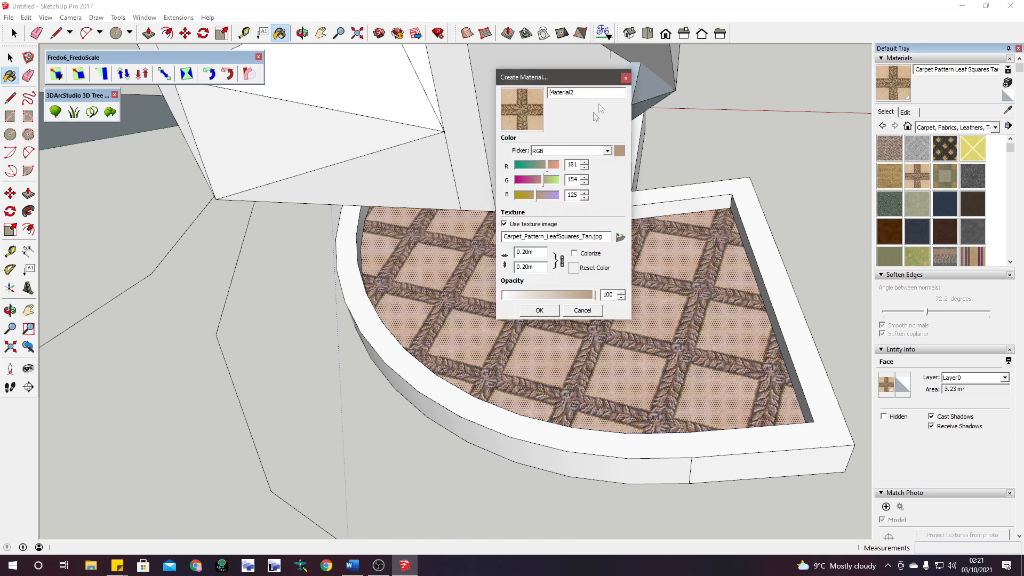
{"action": "left_click", "coordinate": [619, 237]}
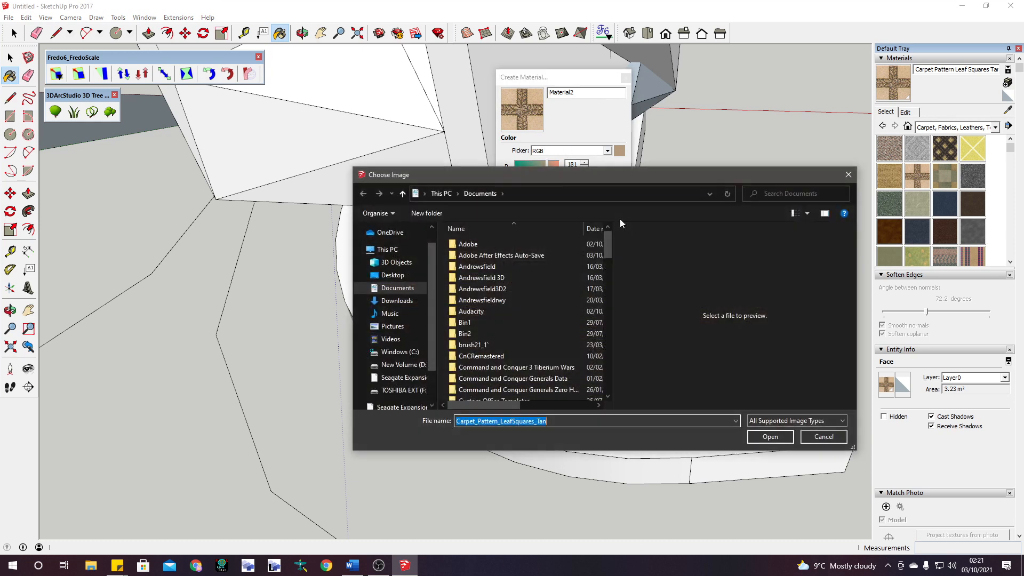
{"action": "double_click", "coordinate": [489, 301]}
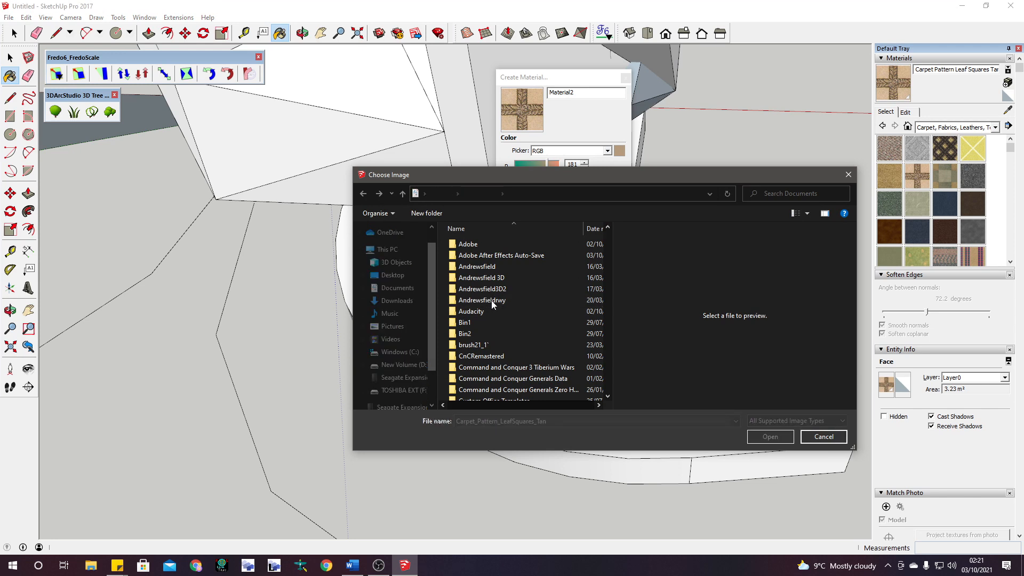
{"action": "double_click", "coordinate": [501, 289]}
{"action": "scroll", "coordinate": [492, 303], "scroll_direction": "down", "scroll_amount": 5}
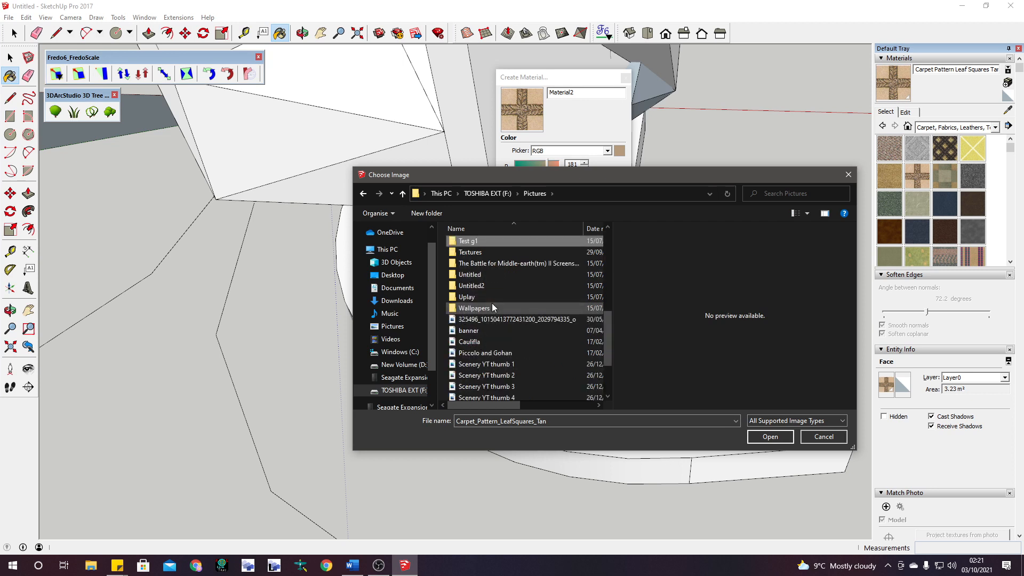
{"action": "double_click", "coordinate": [501, 249]}
{"action": "scroll", "coordinate": [507, 283], "scroll_direction": "down", "scroll_amount": 3}
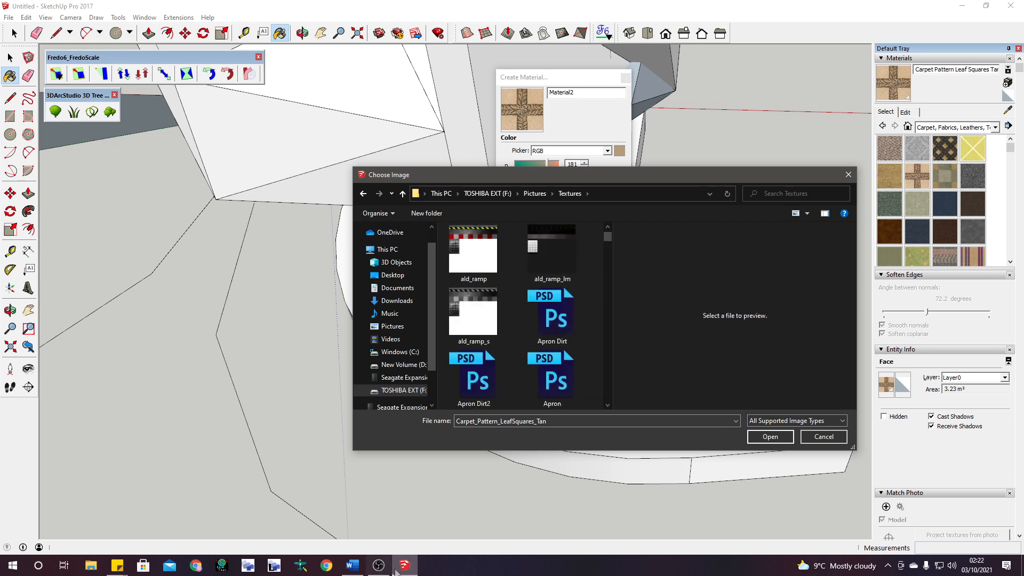
{"action": "scroll", "coordinate": [517, 294], "scroll_direction": "down", "scroll_amount": 5}
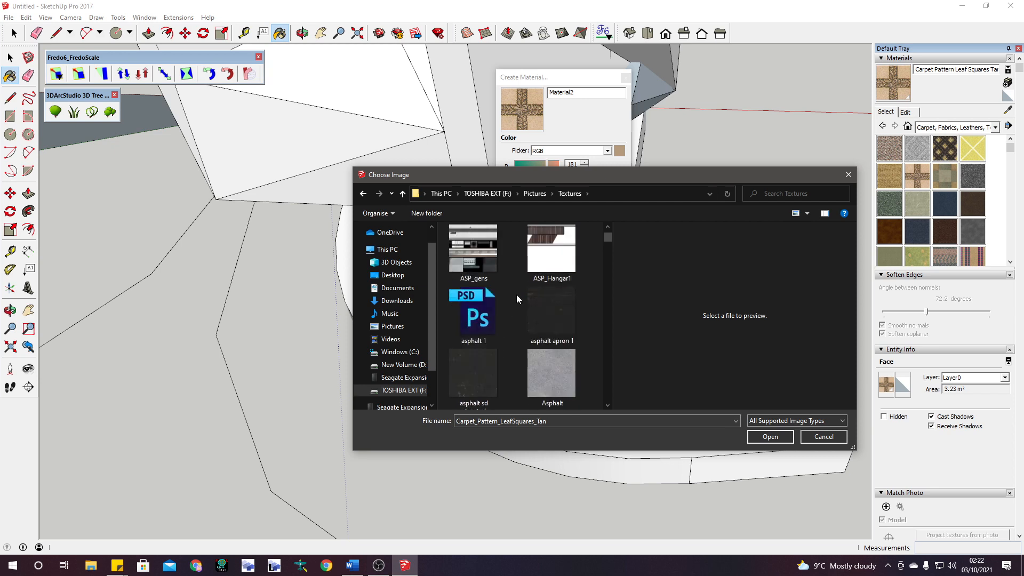
{"action": "double_click", "coordinate": [532, 258]}
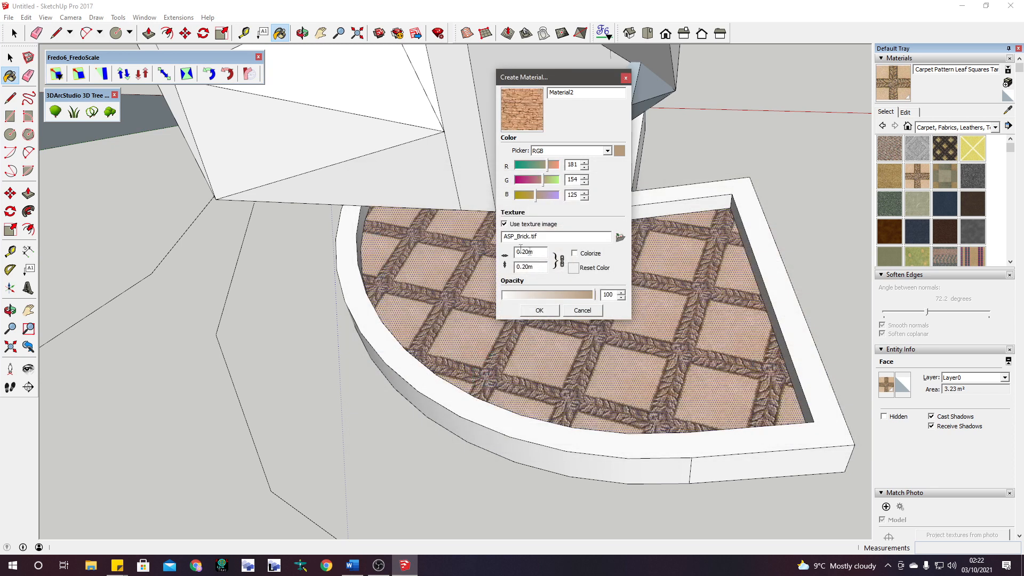
- Name the new material brick1, adjust its texture size settings and create it
{"action": "double_click", "coordinate": [603, 93]}
{"action": "type", "text": "brick1"}
{"action": "double_click", "coordinate": [518, 252]}
{"action": "left_click", "coordinate": [540, 265]}
{"action": "left_click", "coordinate": [562, 261]}
{"action": "left_click", "coordinate": [560, 263]}
{"action": "left_click", "coordinate": [549, 311]}
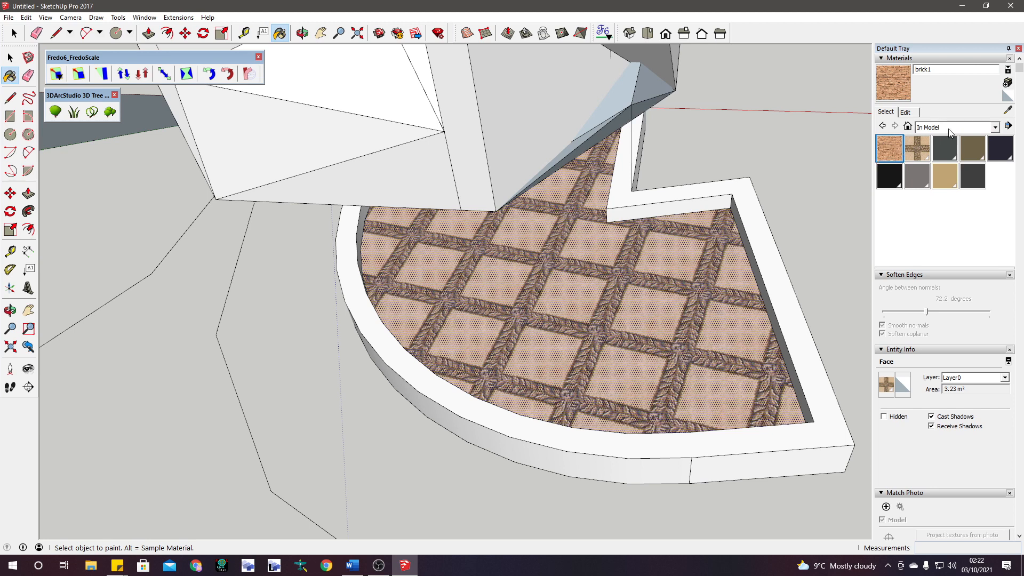
- Paint the curved floor face with the brick1 material and check its pattern up close
{"action": "left_click", "coordinate": [528, 249]}
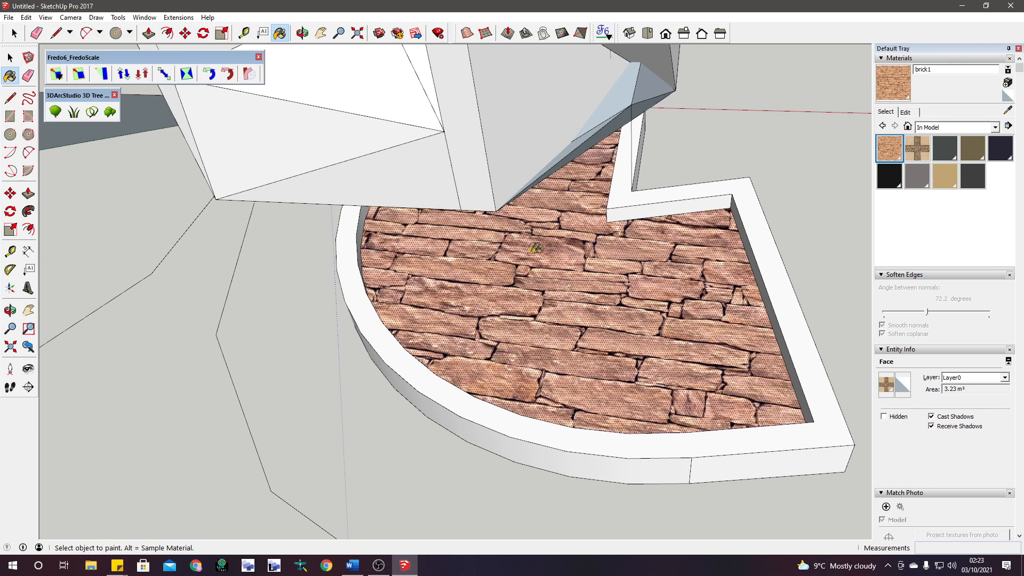
{"action": "middle_click_drag", "start_coordinate": [525, 290], "coordinate": [512, 272]}
{"action": "scroll", "coordinate": [489, 237], "scroll_direction": "up", "scroll_amount": 10}
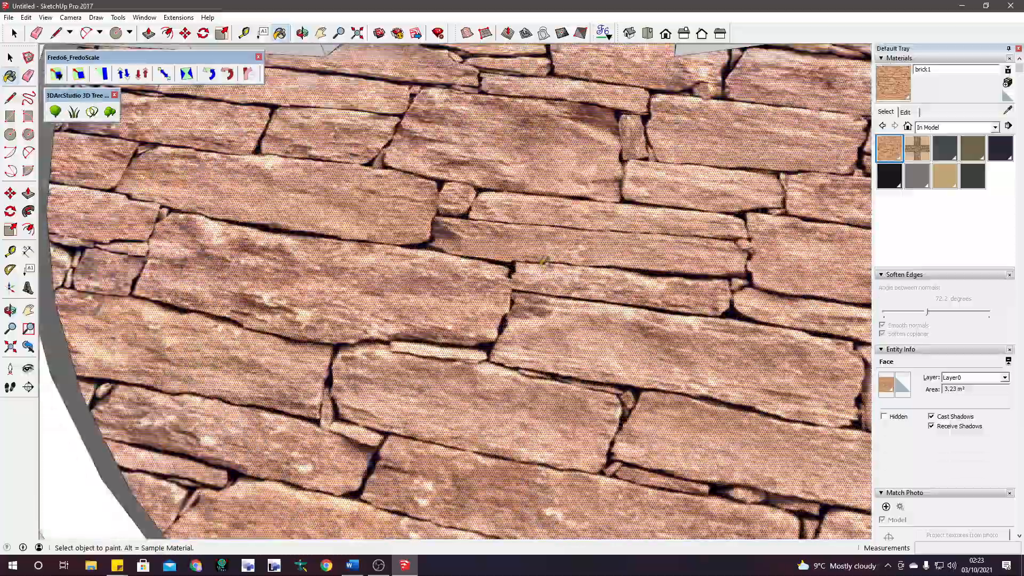
{"action": "scroll", "coordinate": [489, 237], "scroll_direction": "down", "scroll_amount": 10}
- Position the brick texture on the floor, shrinking it with the green scale/rotate pin, and inspect the smaller pattern
{"action": "right_click", "coordinate": [483, 248]}
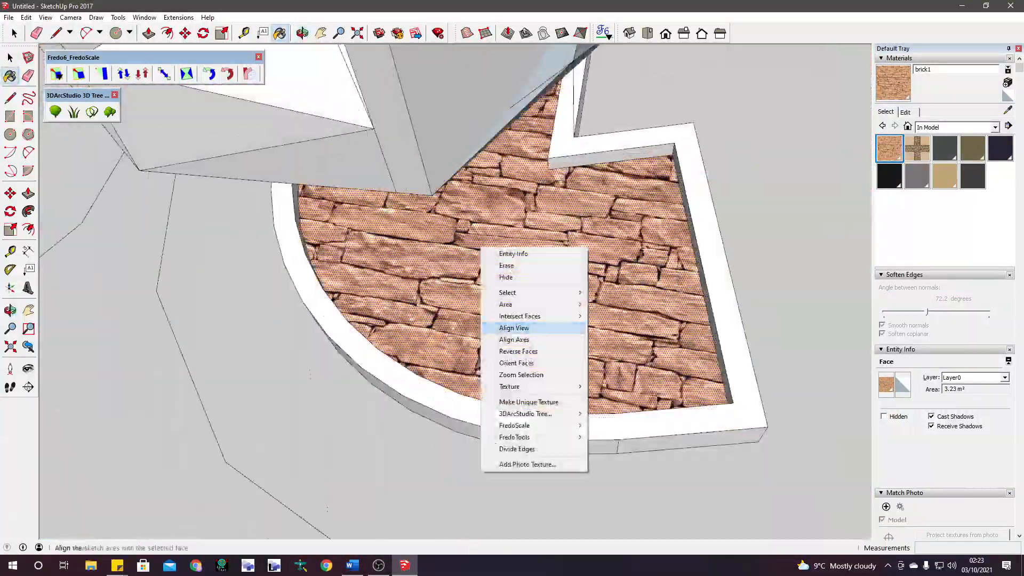
{"action": "mouse_move", "coordinate": [564, 387]}
{"action": "left_click", "coordinate": [615, 386]}
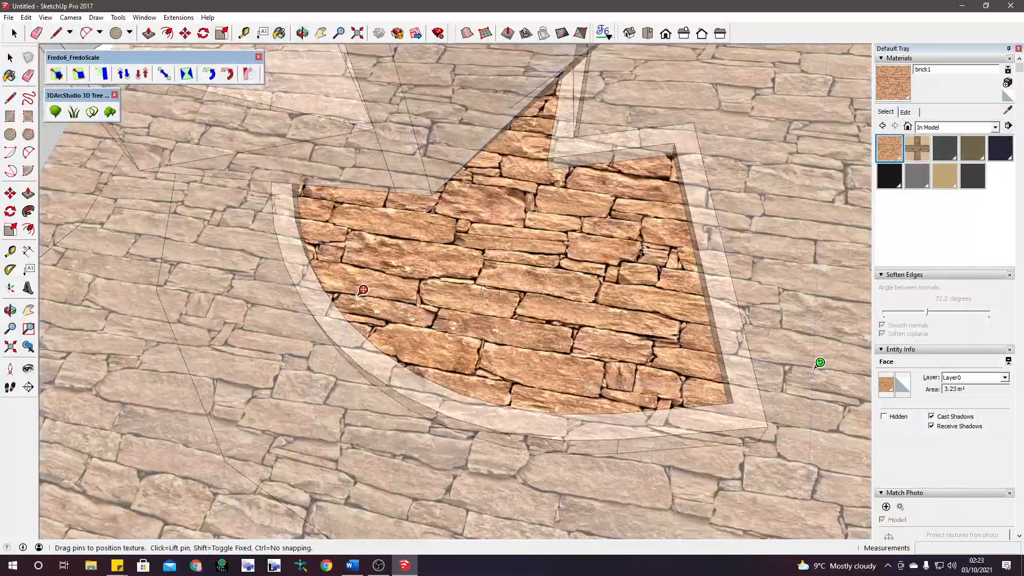
{"action": "scroll", "coordinate": [416, 287], "scroll_direction": "down", "scroll_amount": 3}
{"action": "scroll", "coordinate": [417, 286], "scroll_direction": "down", "scroll_amount": 3}
{"action": "scroll", "coordinate": [544, 325], "scroll_direction": "up", "scroll_amount": 1}
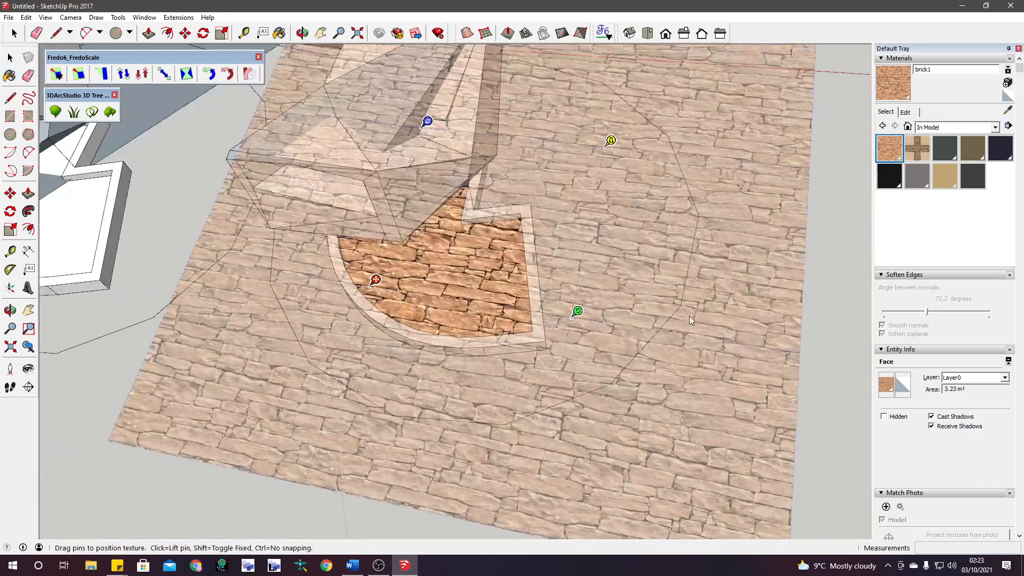
{"action": "left_click_drag", "start_coordinate": [578, 311], "coordinate": [495, 298]}
{"action": "middle_click_drag", "start_coordinate": [456, 264], "coordinate": [455, 262]}
{"action": "key", "text": "b"}
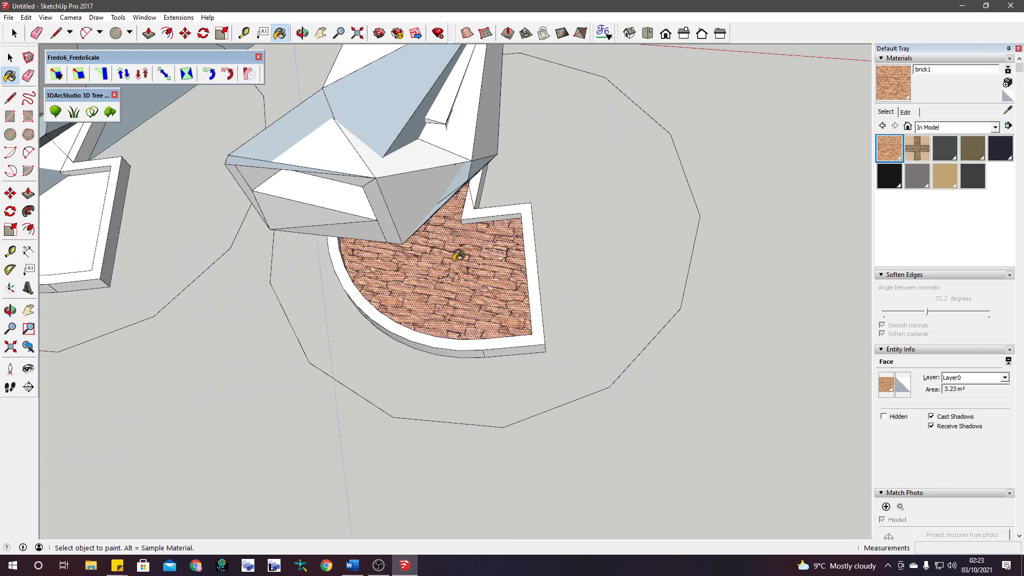
{"action": "scroll", "coordinate": [456, 261], "scroll_direction": "up", "scroll_amount": 4}
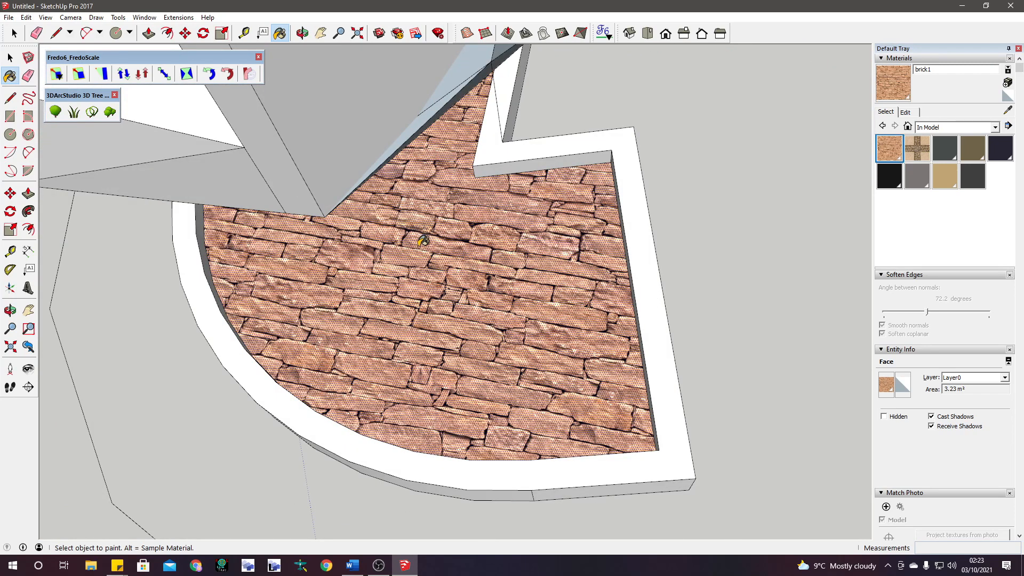
{"action": "middle_click_drag", "start_coordinate": [303, 266], "coordinate": [212, 155]}
{"action": "scroll", "coordinate": [411, 170], "scroll_direction": "up", "scroll_amount": 5}
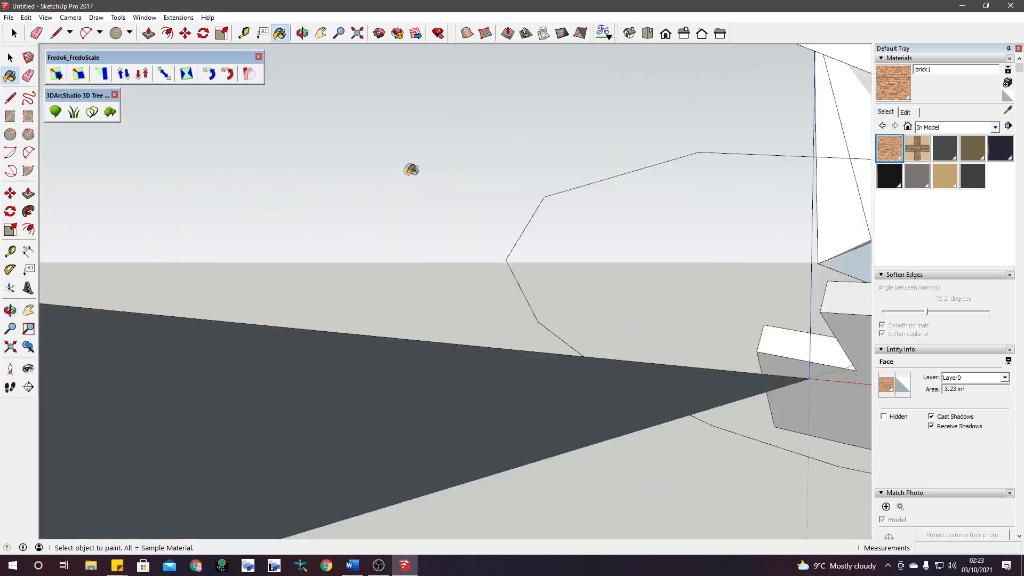
{"action": "scroll", "coordinate": [456, 219], "scroll_direction": "down", "scroll_amount": 3}
{"action": "scroll", "coordinate": [425, 305], "scroll_direction": "down", "scroll_amount": 4}
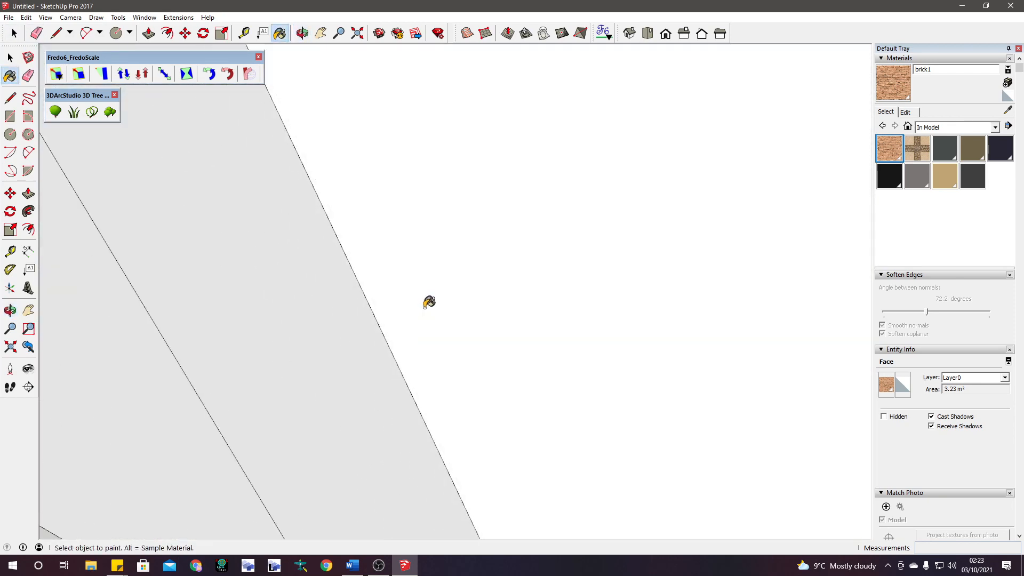
{"action": "scroll", "coordinate": [429, 302], "scroll_direction": "down", "scroll_amount": 2}
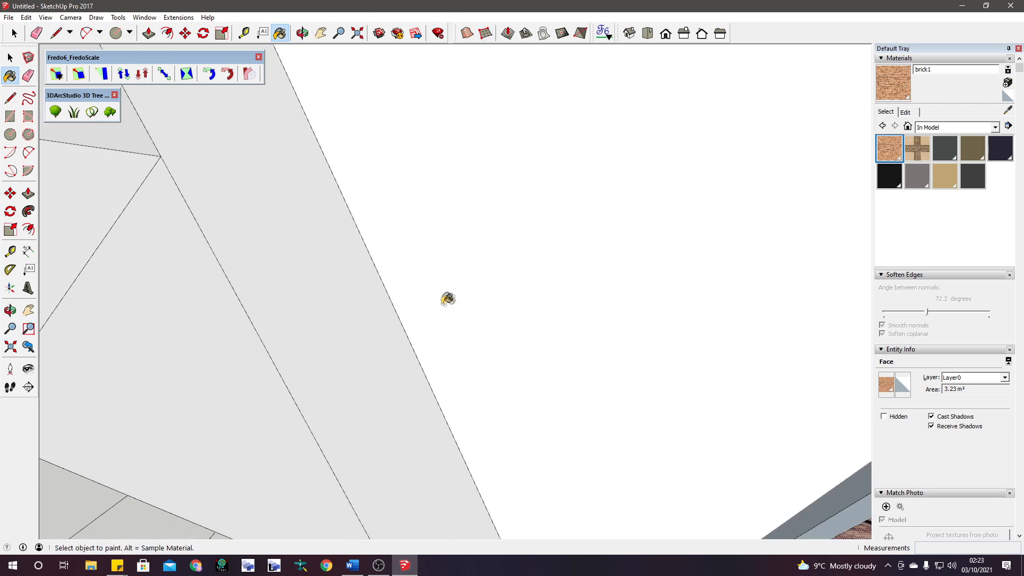
{"action": "scroll", "coordinate": [447, 299], "scroll_direction": "down", "scroll_amount": 3}
{"action": "scroll", "coordinate": [430, 293], "scroll_direction": "up", "scroll_amount": 3}
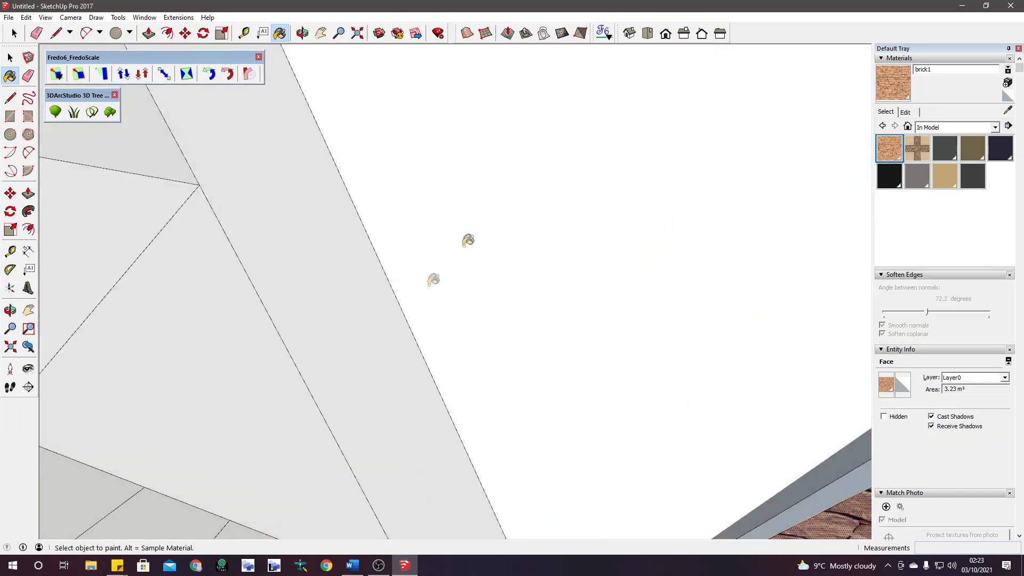
- Return to a full look at the faceted building by switching between the isometric and top views, ending in isometric
{"action": "left_click", "coordinate": [629, 34]}
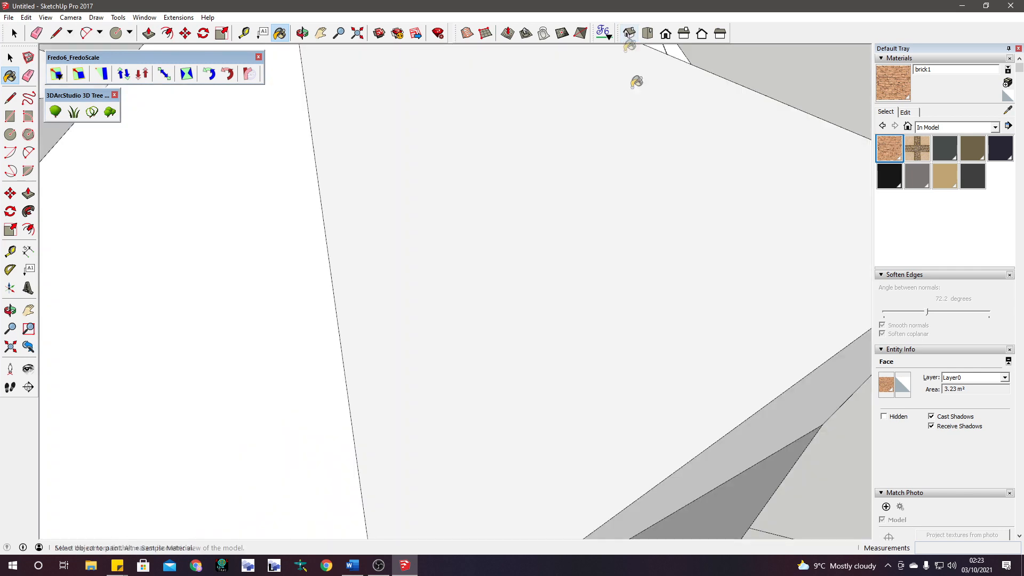
{"action": "left_click", "coordinate": [630, 33]}
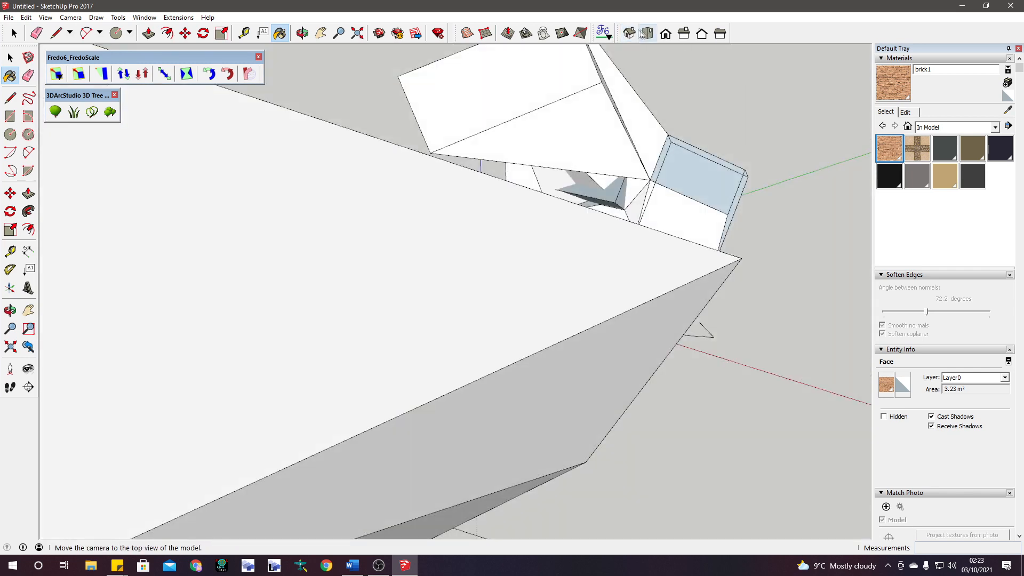
{"action": "left_click", "coordinate": [631, 33]}
{"action": "left_click", "coordinate": [630, 33]}
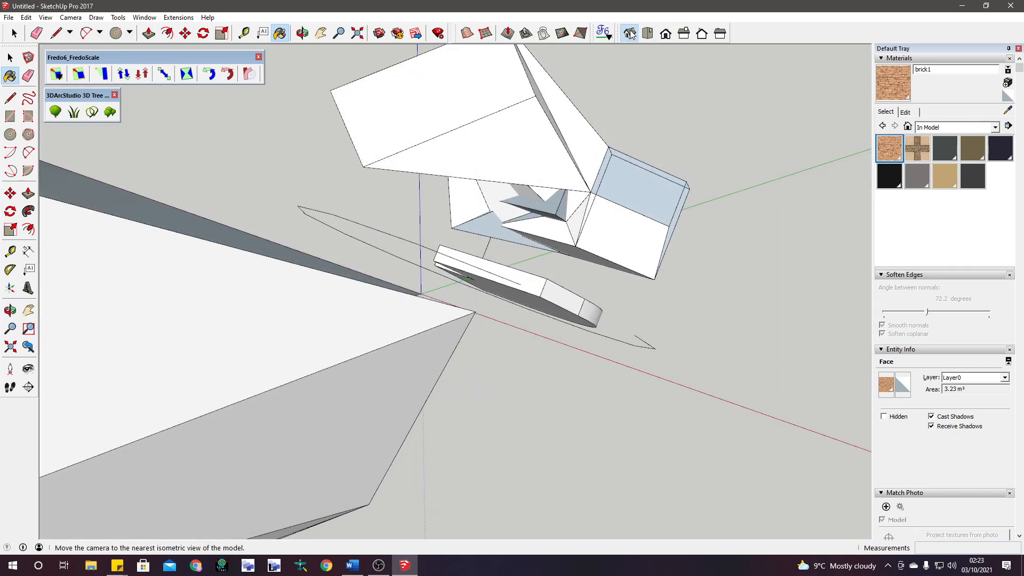
{"action": "left_click", "coordinate": [647, 34]}
{"action": "left_click", "coordinate": [630, 33]}
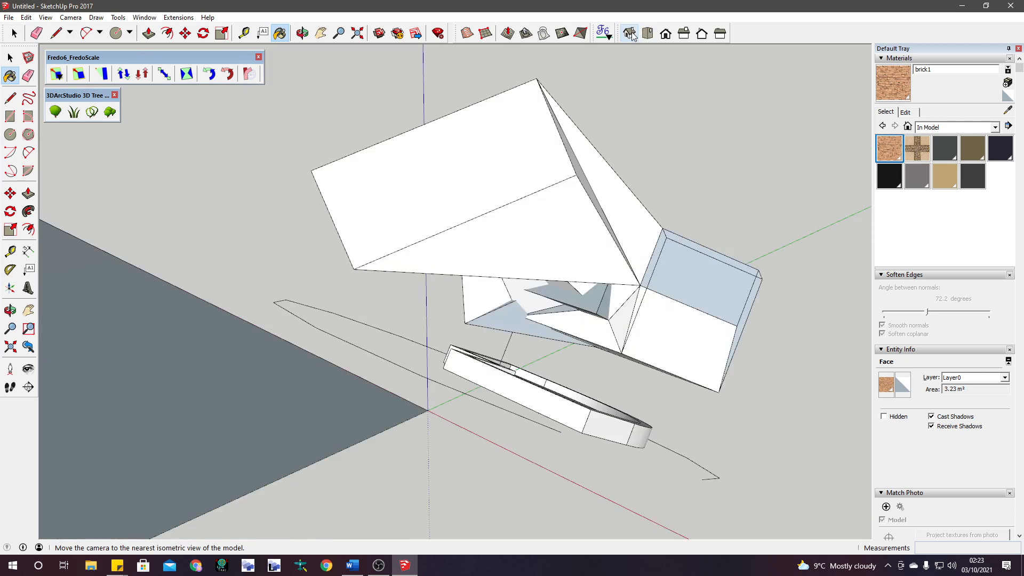
- Paint the straight inner wall around the brick floor and the wall segment adjoining it with the brick1 material
{"action": "middle_click_drag", "start_coordinate": [441, 249], "coordinate": [317, 233]}
{"action": "scroll", "coordinate": [318, 233], "scroll_direction": "down", "scroll_amount": 4}
{"action": "mouse_move", "coordinate": [402, 229]}
{"action": "middle_mouse_down"}
{"action": "mouse_move", "coordinate": [368, 302]}
{"action": "mouse_move", "coordinate": [610, 277]}
{"action": "middle_mouse_up"}
{"action": "scroll", "coordinate": [520, 304], "scroll_direction": "up", "scroll_amount": 4}
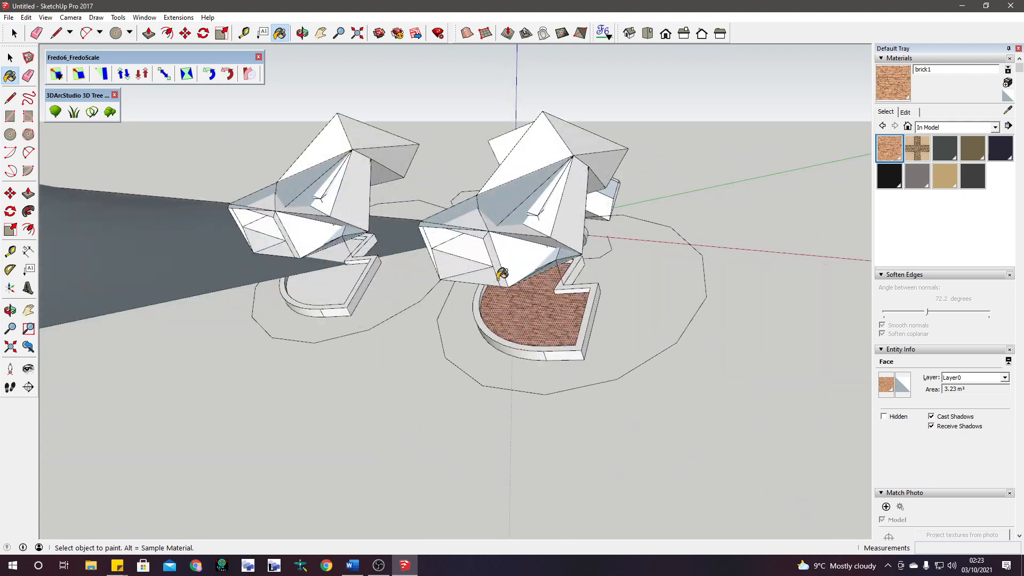
{"action": "scroll", "coordinate": [501, 273], "scroll_direction": "up", "scroll_amount": 5}
{"action": "middle_click_drag", "start_coordinate": [501, 274], "coordinate": [581, 170]}
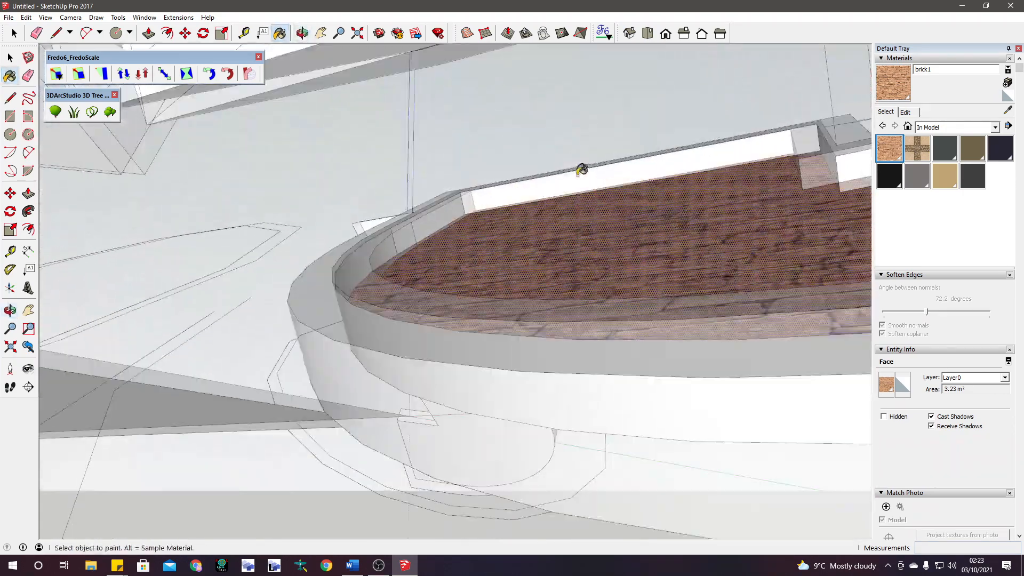
{"action": "scroll", "coordinate": [576, 170], "scroll_direction": "up", "scroll_amount": 4}
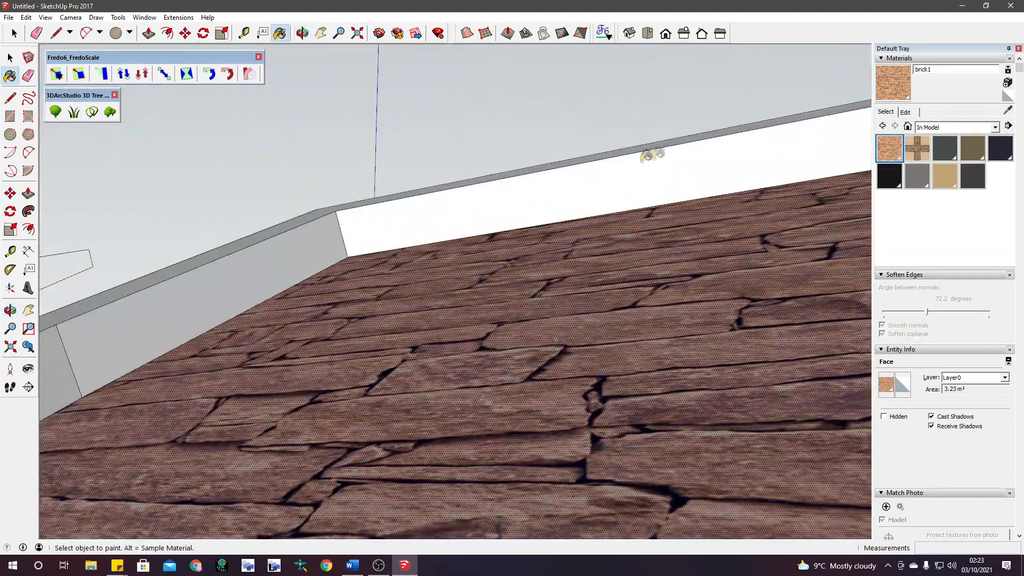
{"action": "left_click", "coordinate": [643, 159]}
{"action": "left_click", "coordinate": [1008, 110]}
{"action": "left_click", "coordinate": [884, 159]}
{"action": "left_click", "coordinate": [548, 204]}
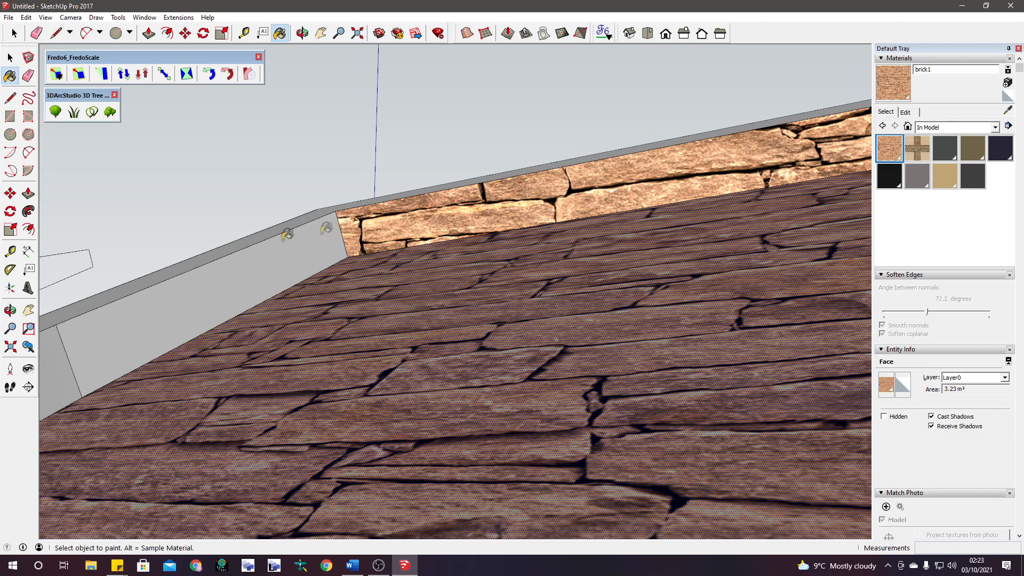
{"action": "left_click", "coordinate": [288, 237]}
- Sample the brick texture from a painted wall and continue it around the other inner walls, including the stepped corner
{"action": "scroll", "coordinate": [288, 238], "scroll_direction": "down", "scroll_amount": 4}
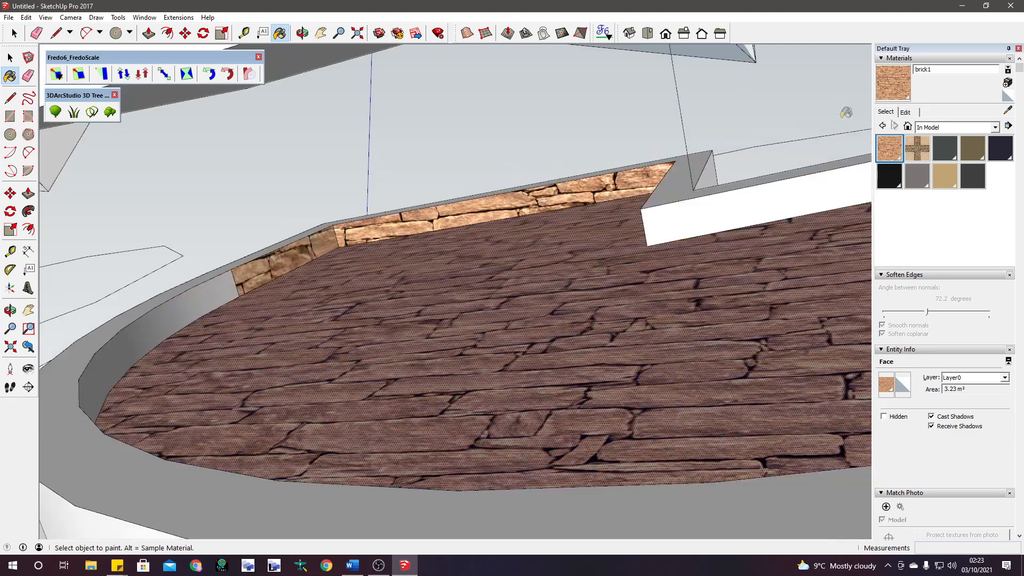
{"action": "mouse_move", "coordinate": [590, 279]}
{"action": "middle_mouse_down"}
{"action": "mouse_move", "coordinate": [245, 371]}
{"action": "mouse_move", "coordinate": [158, 421]}
{"action": "mouse_move", "coordinate": [320, 298]}
{"action": "mouse_move", "coordinate": [405, 214]}
{"action": "mouse_move", "coordinate": [75, 450]}
{"action": "mouse_move", "coordinate": [830, 366]}
{"action": "mouse_move", "coordinate": [676, 160]}
{"action": "mouse_move", "coordinate": [685, 154]}
{"action": "middle_mouse_up"}
{"action": "left_click", "coordinate": [459, 198]}
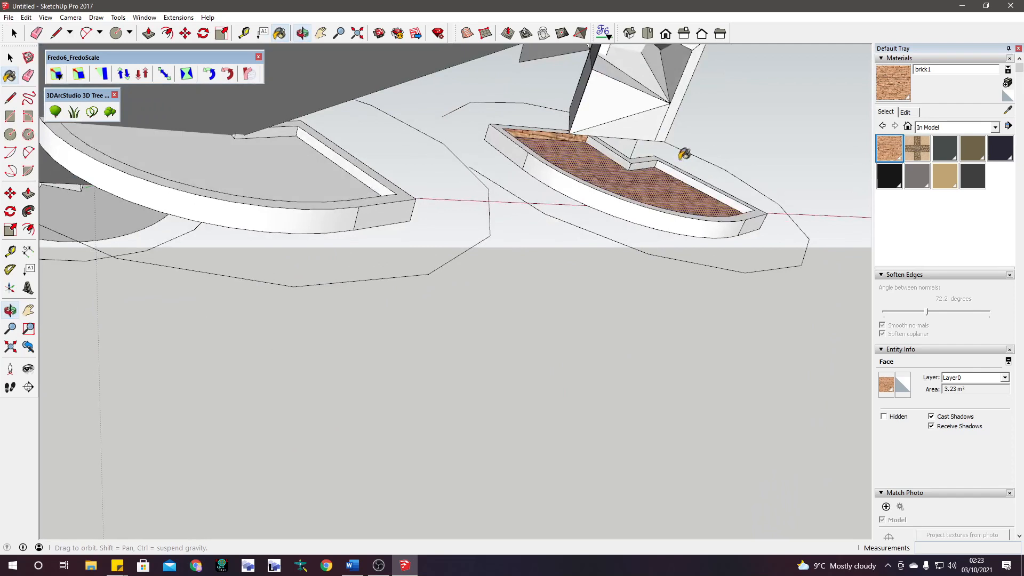
{"action": "scroll", "coordinate": [587, 142], "scroll_direction": "up", "scroll_amount": 8}
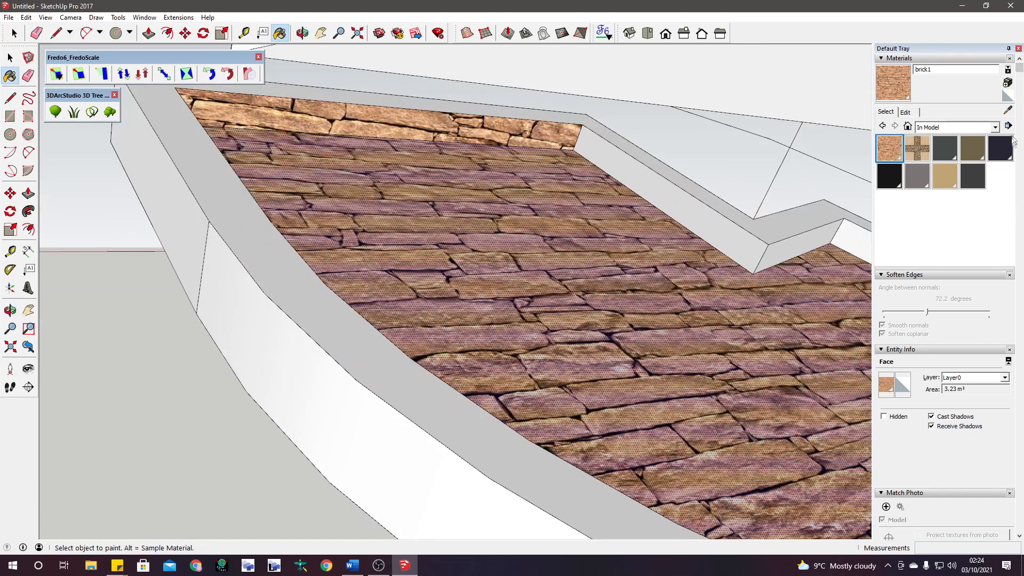
{"action": "left_click", "coordinate": [1007, 111]}
{"action": "left_click", "coordinate": [570, 135]}
{"action": "left_click", "coordinate": [613, 148]}
{"action": "left_click", "coordinate": [784, 246]}
{"action": "left_click", "coordinate": [847, 235]}
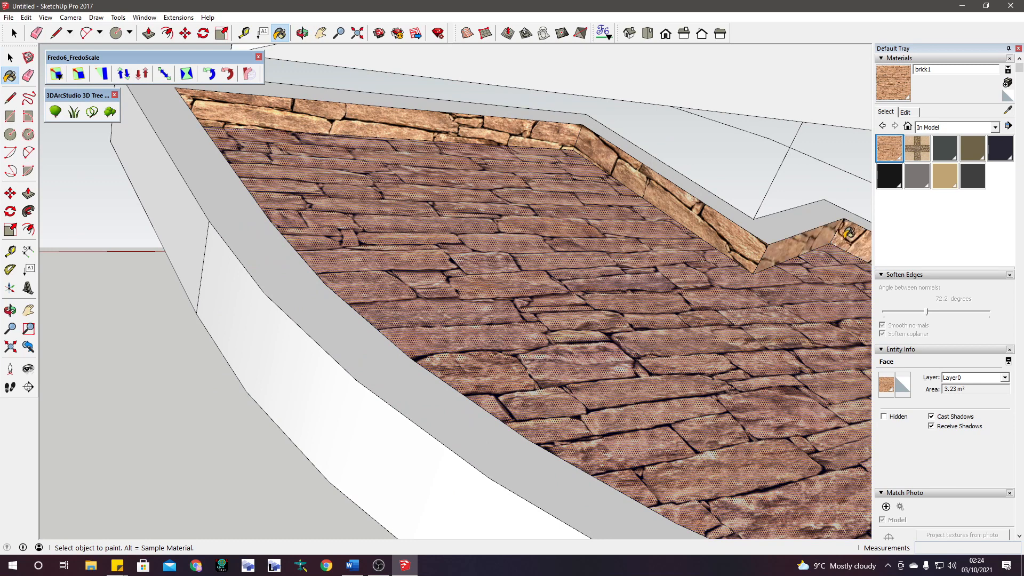
- Paint the remaining white inner wall segment beside the curved wall with the brick1 texture
{"action": "scroll", "coordinate": [848, 233], "scroll_direction": "down", "scroll_amount": 5}
{"action": "mouse_move", "coordinate": [848, 234]}
{"action": "middle_mouse_down"}
{"action": "mouse_move", "coordinate": [1015, 334]}
{"action": "mouse_move", "coordinate": [359, 247]}
{"action": "middle_mouse_up"}
{"action": "scroll", "coordinate": [359, 247], "scroll_direction": "up", "scroll_amount": 6}
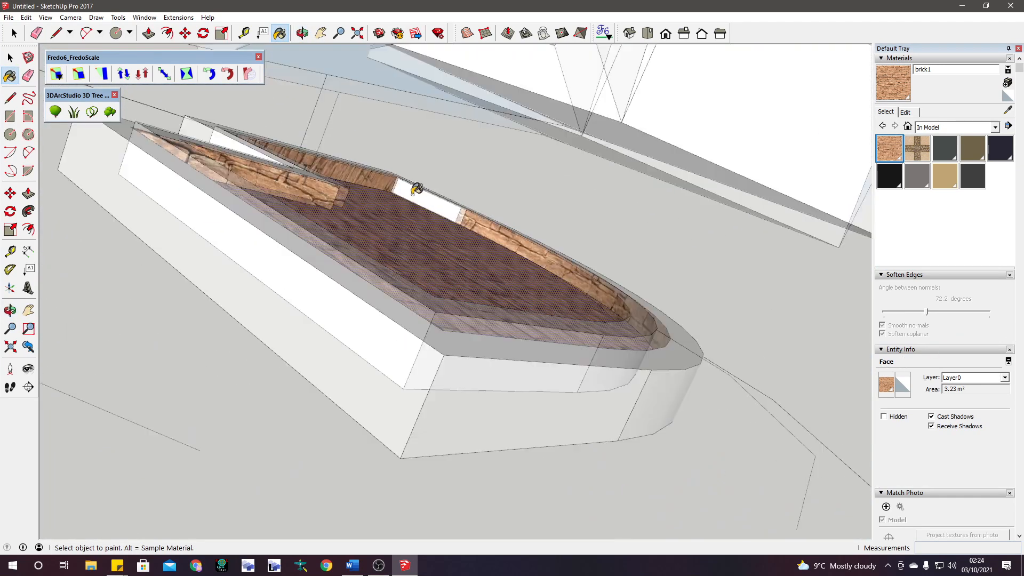
{"action": "scroll", "coordinate": [416, 190], "scroll_direction": "up", "scroll_amount": 2}
{"action": "left_click", "coordinate": [421, 191]}
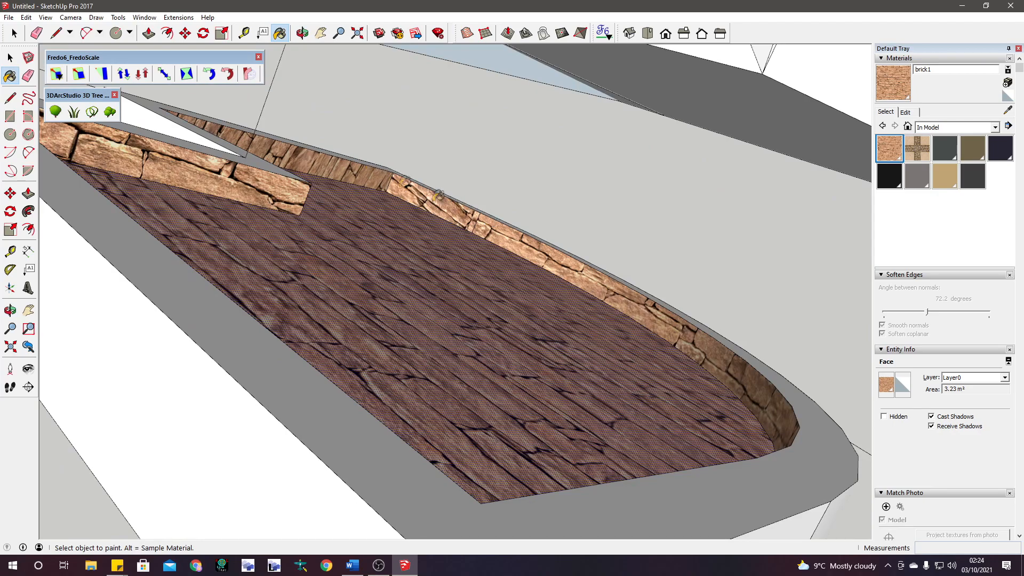
- Sample the brick texture from each neighbouring wall and repaint the short inner segment between them to match its pattern
{"action": "scroll", "coordinate": [378, 147], "scroll_direction": "up", "scroll_amount": 3}
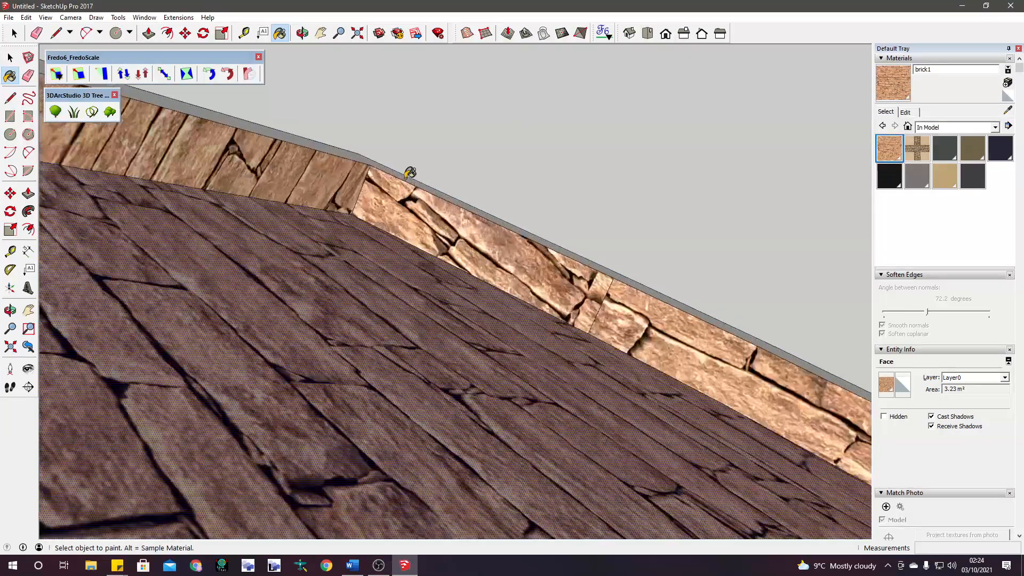
{"action": "middle_click_drag", "start_coordinate": [410, 172], "coordinate": [80, 216]}
{"action": "left_click", "coordinate": [1007, 110]}
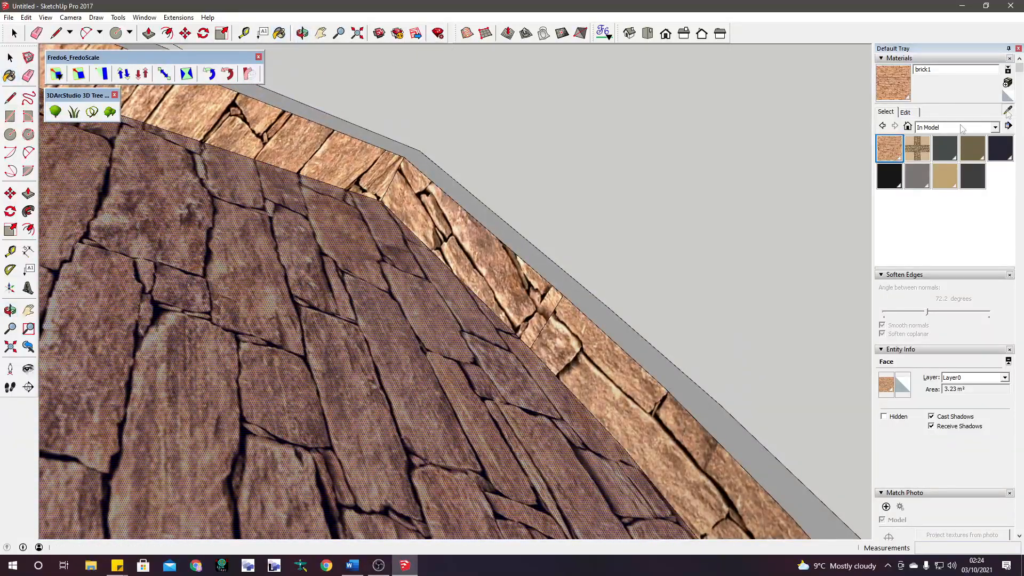
{"action": "left_click", "coordinate": [344, 152]}
{"action": "left_click", "coordinate": [434, 196]}
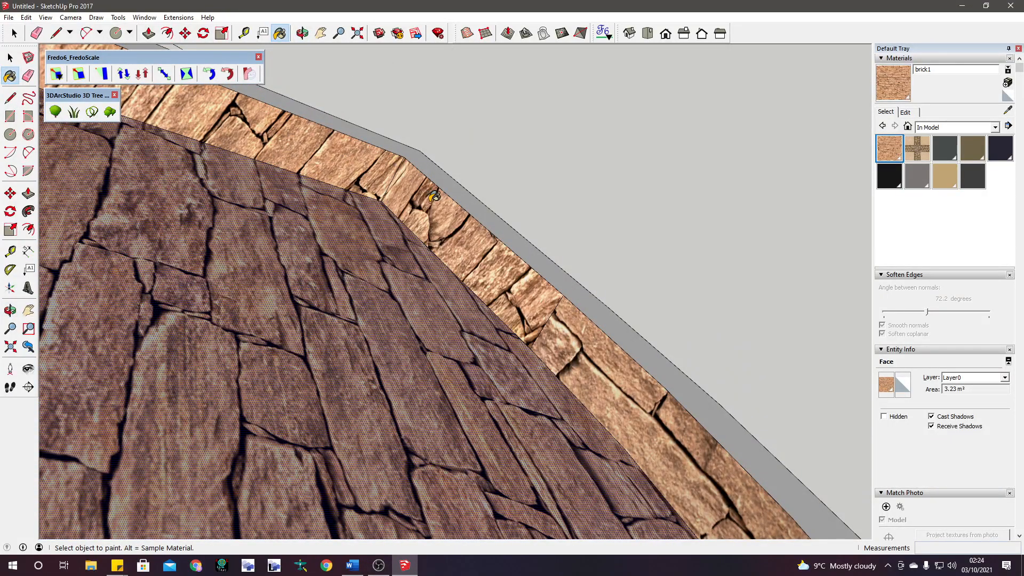
{"action": "left_click", "coordinate": [1007, 111]}
{"action": "left_click", "coordinate": [569, 332]}
{"action": "left_click", "coordinate": [524, 294]}
{"action": "middle_click_drag", "start_coordinate": [134, 426], "coordinate": [347, 443]}
{"action": "scroll", "coordinate": [348, 443], "scroll_direction": "down", "scroll_amount": 10}
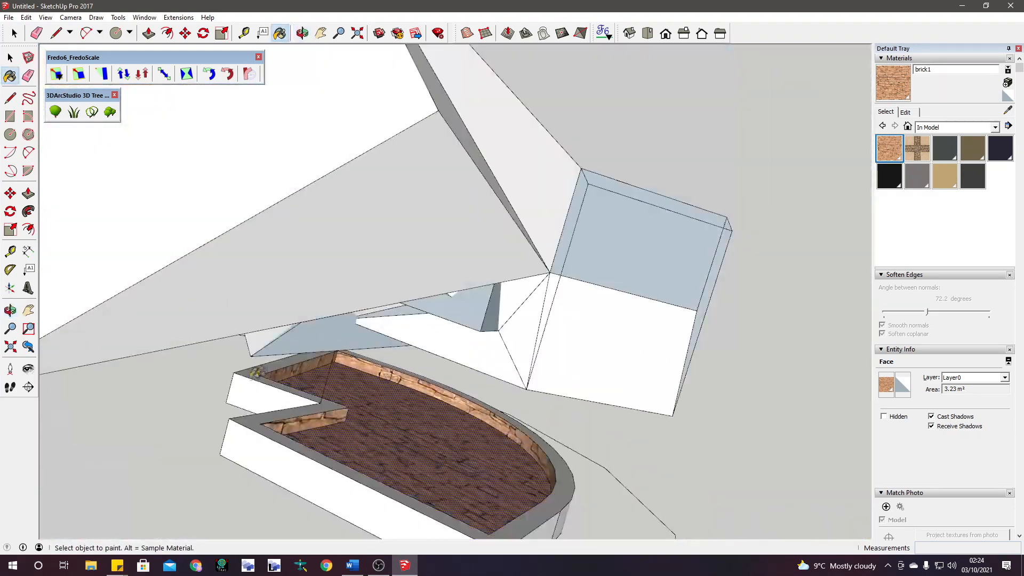
{"action": "mouse_move", "coordinate": [250, 386]}
{"action": "middle_mouse_down"}
{"action": "mouse_move", "coordinate": [424, 491]}
{"action": "mouse_move", "coordinate": [196, 333]}
{"action": "middle_mouse_up"}
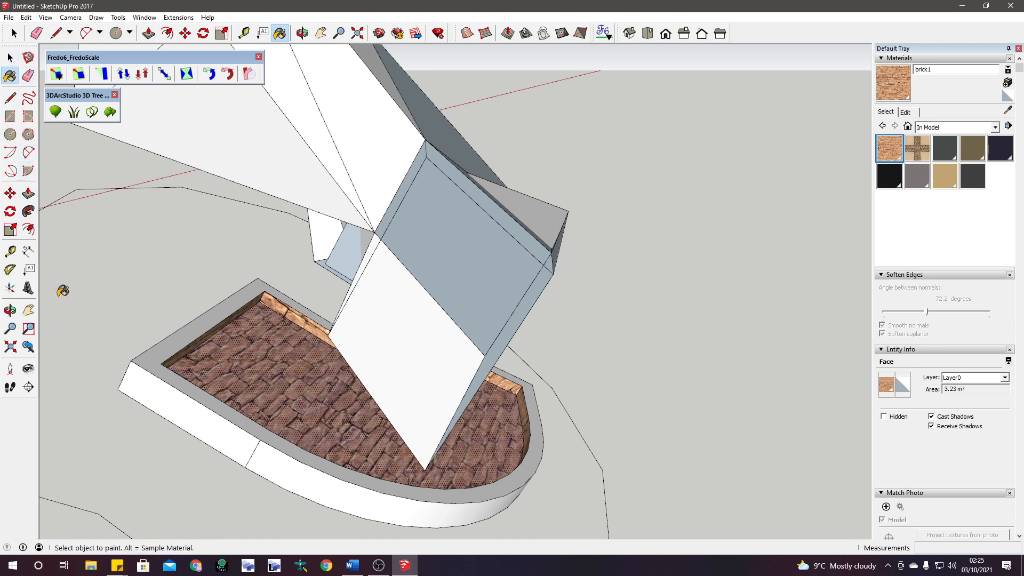
- Create 3D text with the default "Enter text" wording in Abaddon, 0.25 m high and extruded 0.03 m, and place it at the origin
{"action": "left_click", "coordinate": [28, 289]}
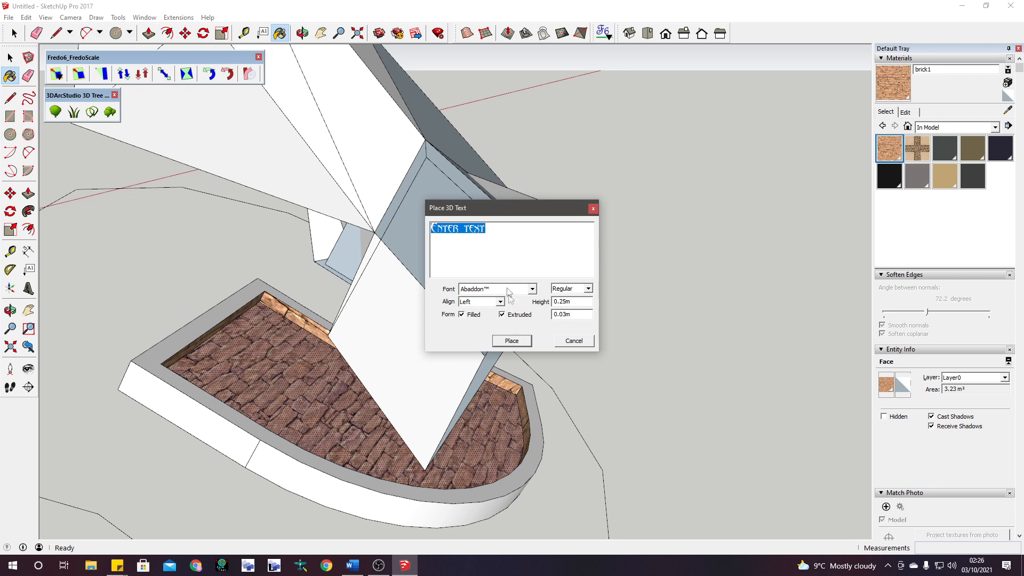
{"action": "left_click", "coordinate": [525, 343]}
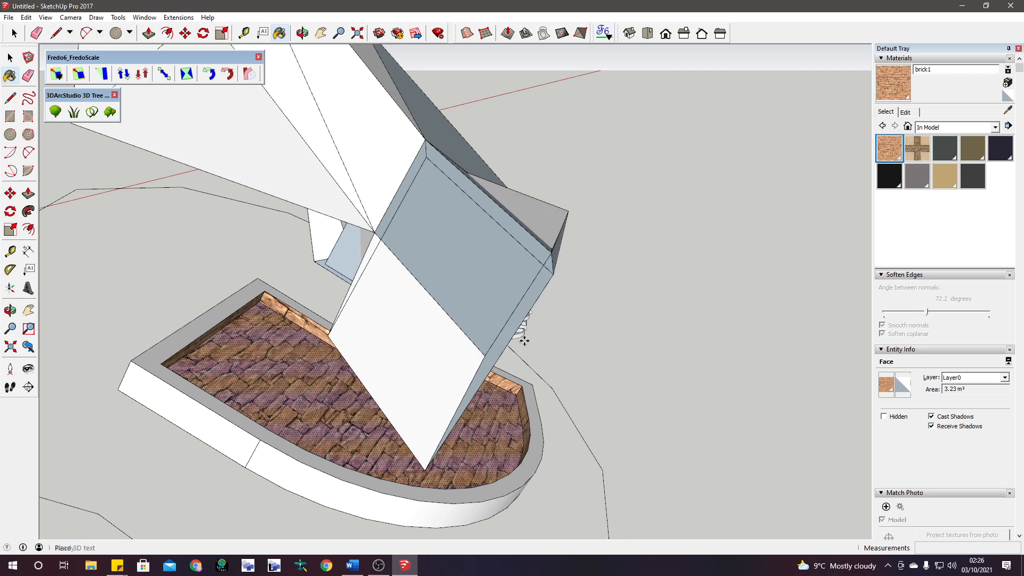
{"action": "middle_click_drag", "start_coordinate": [474, 323], "coordinate": [299, 331]}
{"action": "scroll", "coordinate": [355, 398], "scroll_direction": "up", "scroll_amount": 3}
{"action": "left_click", "coordinate": [354, 397]}
{"action": "scroll", "coordinate": [298, 330], "scroll_direction": "up", "scroll_amount": 3}
{"action": "scroll", "coordinate": [310, 335], "scroll_direction": "up", "scroll_amount": 3}
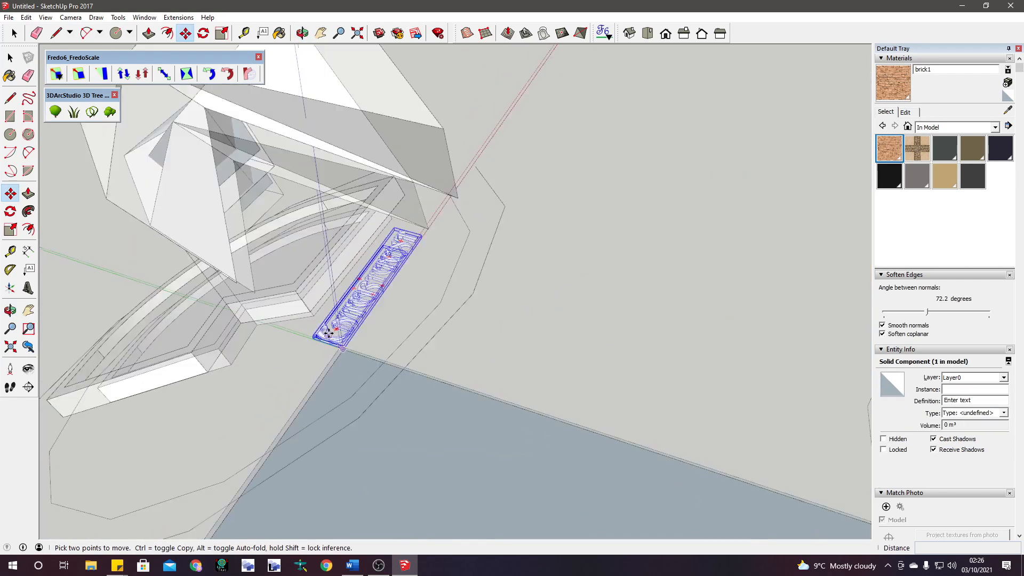
{"action": "scroll", "coordinate": [334, 341], "scroll_direction": "up", "scroll_amount": 3}
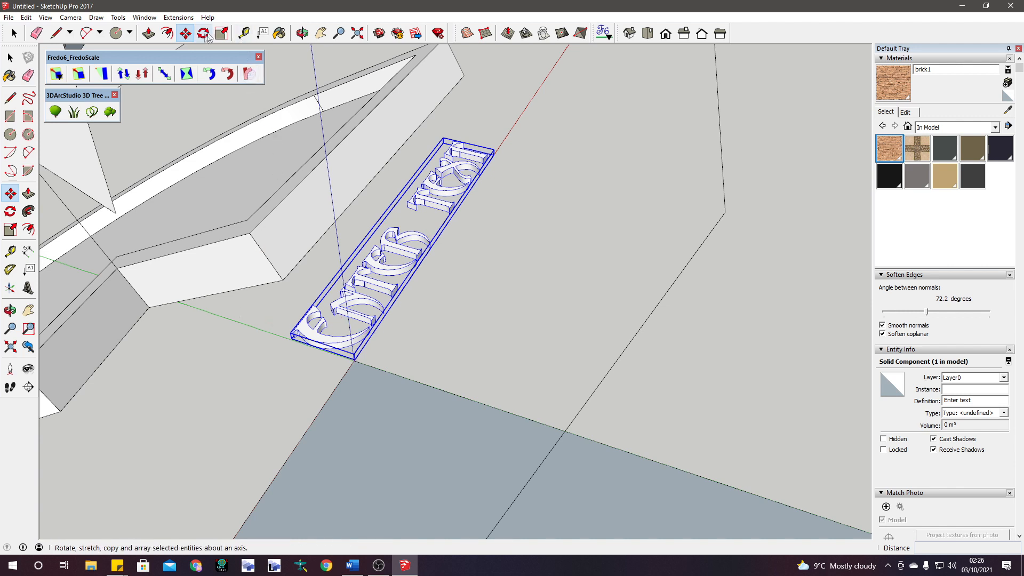
- Enlarge the "Enter text" 3D text with the Scale tool from its far corner grip
{"action": "left_click", "coordinate": [222, 34]}
{"action": "scroll", "coordinate": [381, 406], "scroll_direction": "down", "scroll_amount": 2}
{"action": "middle_click_drag", "start_coordinate": [385, 434], "coordinate": [312, 346]}
{"action": "scroll", "coordinate": [434, 269], "scroll_direction": "up", "scroll_amount": 4}
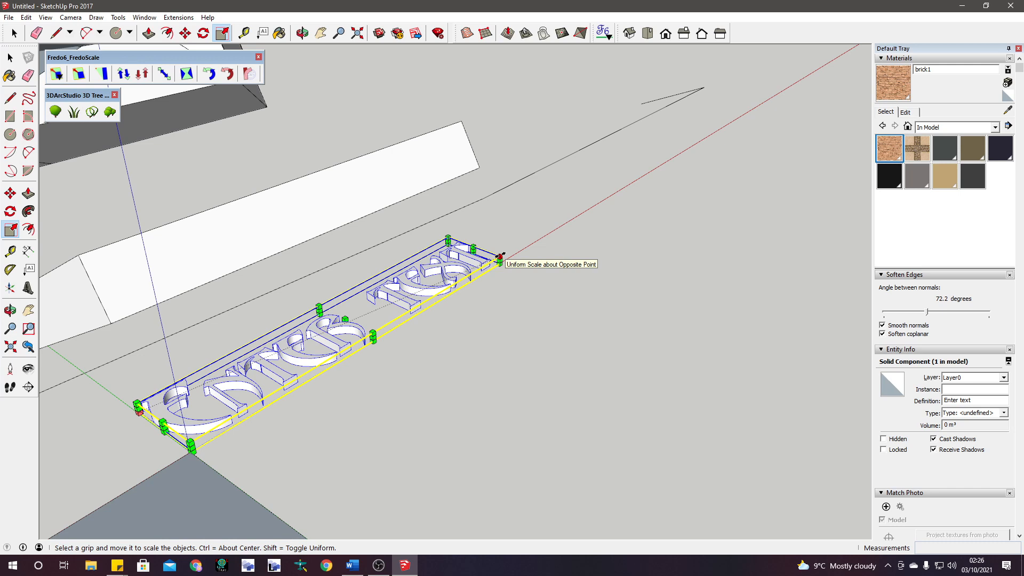
{"action": "scroll", "coordinate": [261, 392], "scroll_direction": "down", "scroll_amount": 3}
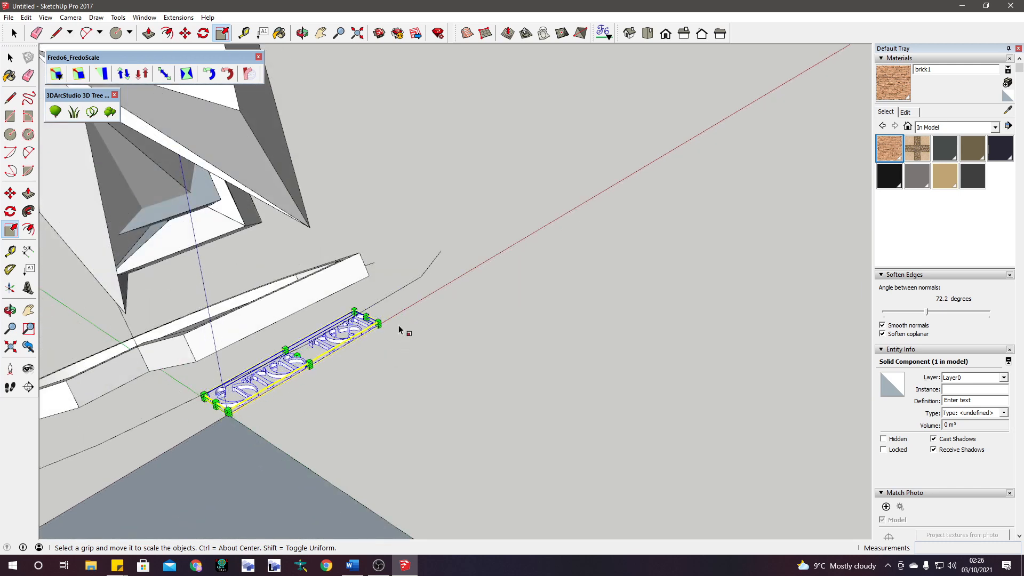
{"action": "left_click_drag", "start_coordinate": [378, 323], "coordinate": [511, 260]}
{"action": "scroll", "coordinate": [479, 268], "scroll_direction": "down", "scroll_amount": 3}
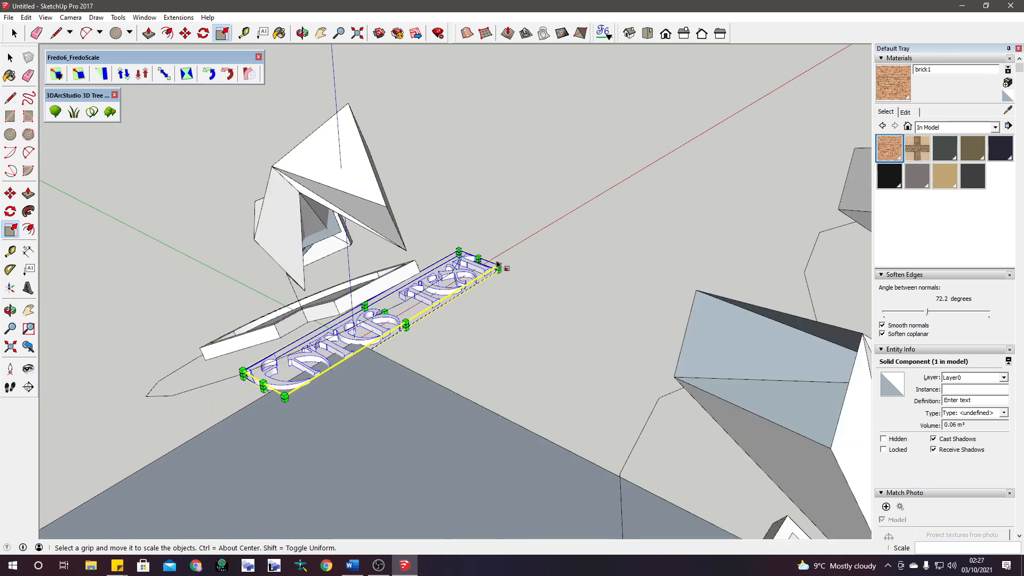
- Try scaling the 3D text up further from its corner grip and bring it back to the smaller size
{"action": "left_click_drag", "start_coordinate": [498, 266], "coordinate": [620, 218]}
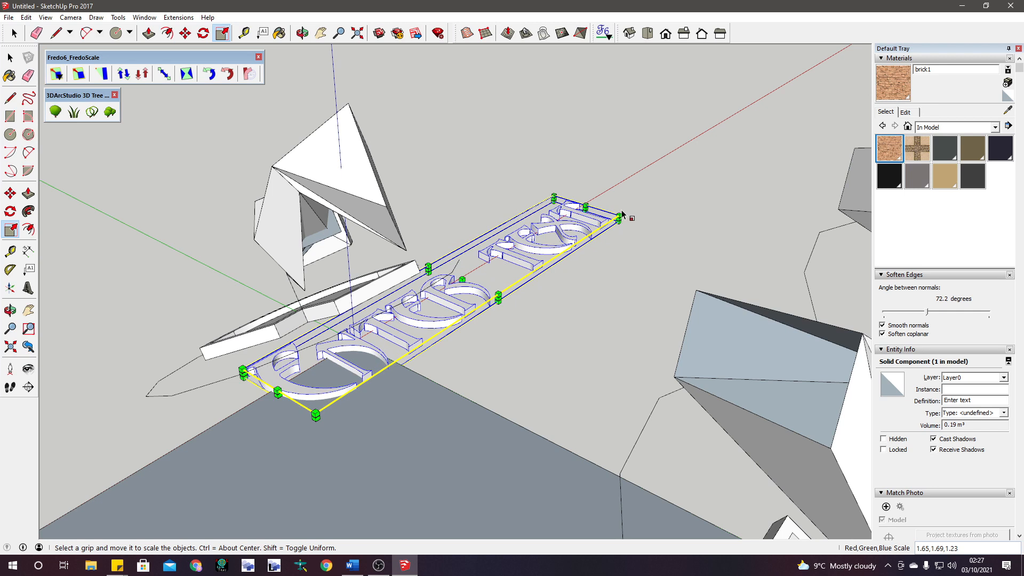
{"action": "middle_click_drag", "start_coordinate": [622, 213], "coordinate": [519, 237]}
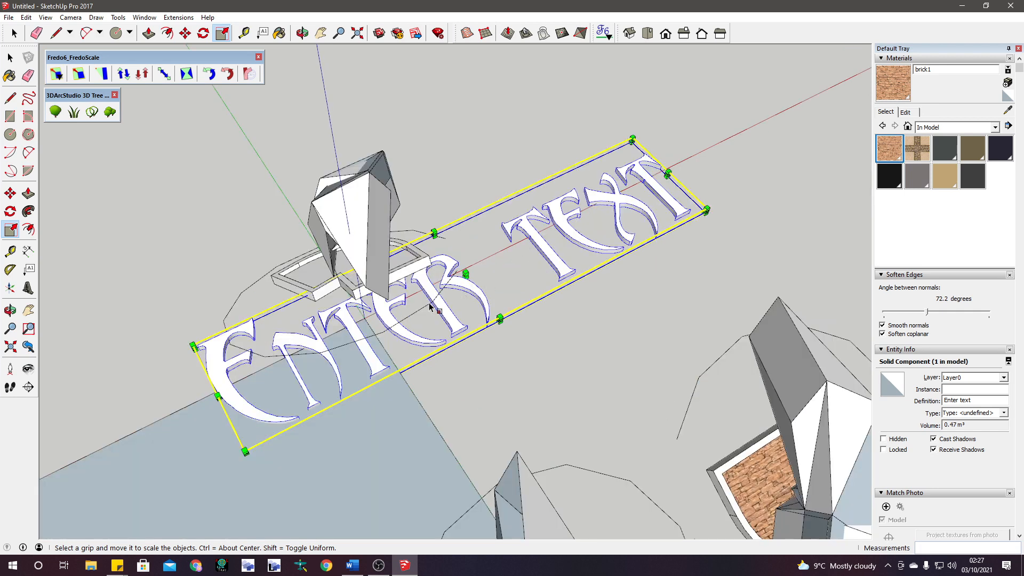
{"action": "left_click_drag", "start_coordinate": [706, 208], "coordinate": [590, 237]}
{"action": "scroll", "coordinate": [475, 299], "scroll_direction": "up", "scroll_amount": 5}
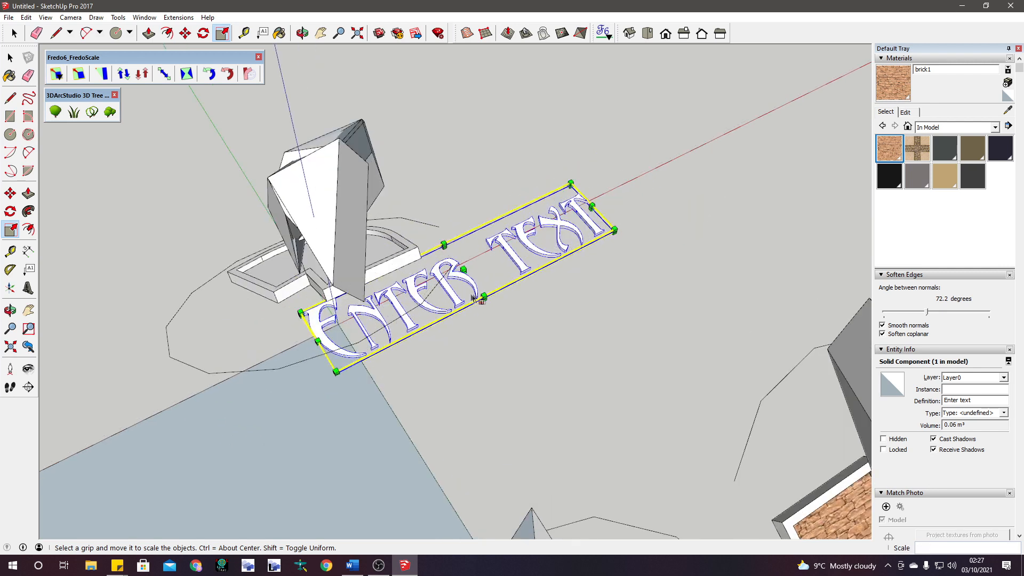
- Examine the scaled 3D text up close and in relation to the surrounding buildings
{"action": "middle_click_drag", "start_coordinate": [456, 296], "coordinate": [399, 267]}
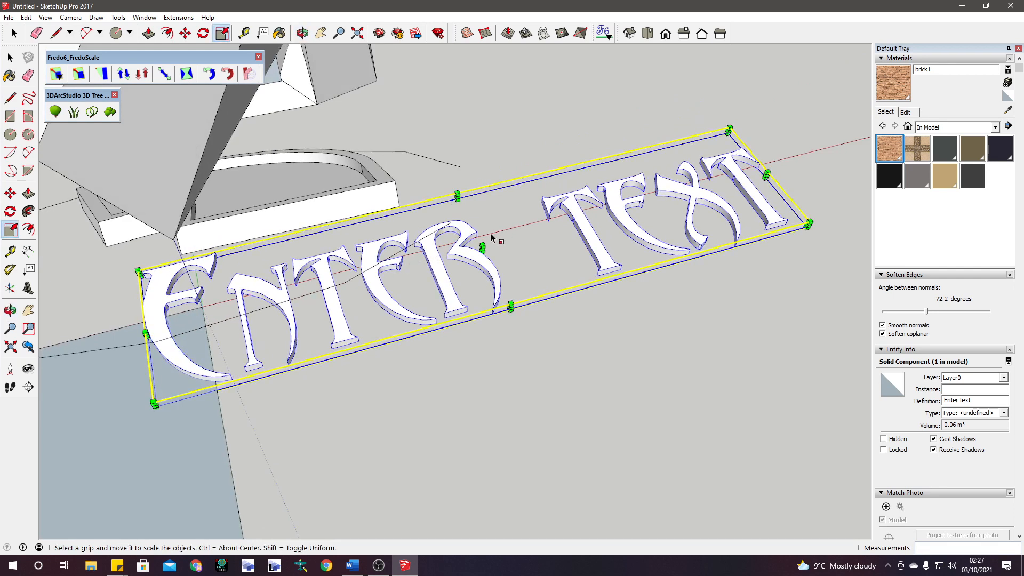
{"action": "middle_click_drag", "start_coordinate": [465, 241], "coordinate": [469, 230]}
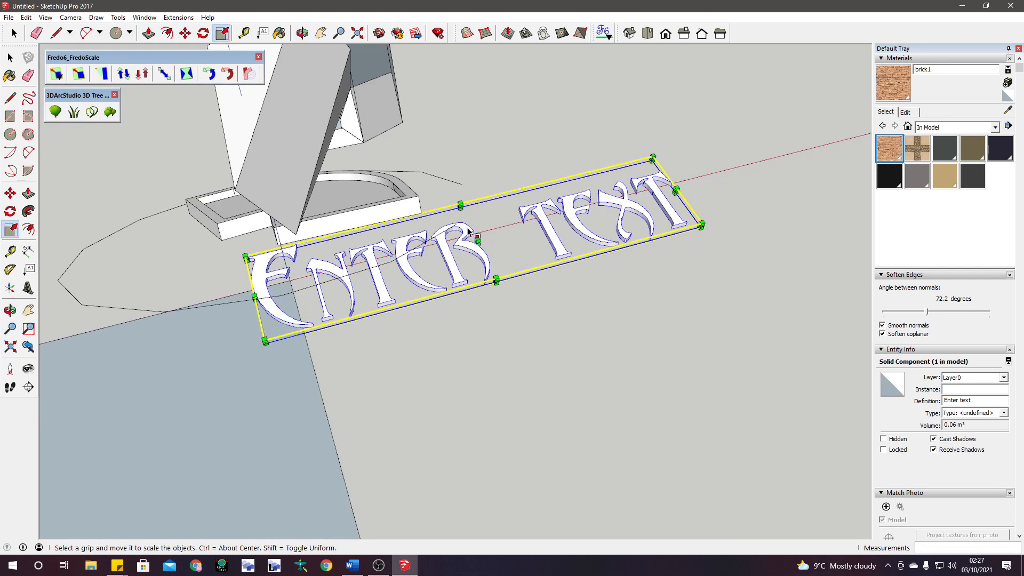
{"action": "scroll", "coordinate": [468, 230], "scroll_direction": "down", "scroll_amount": 4}
{"action": "scroll", "coordinate": [470, 231], "scroll_direction": "up", "scroll_amount": 2}
{"action": "scroll", "coordinate": [470, 231], "scroll_direction": "down", "scroll_amount": 2}
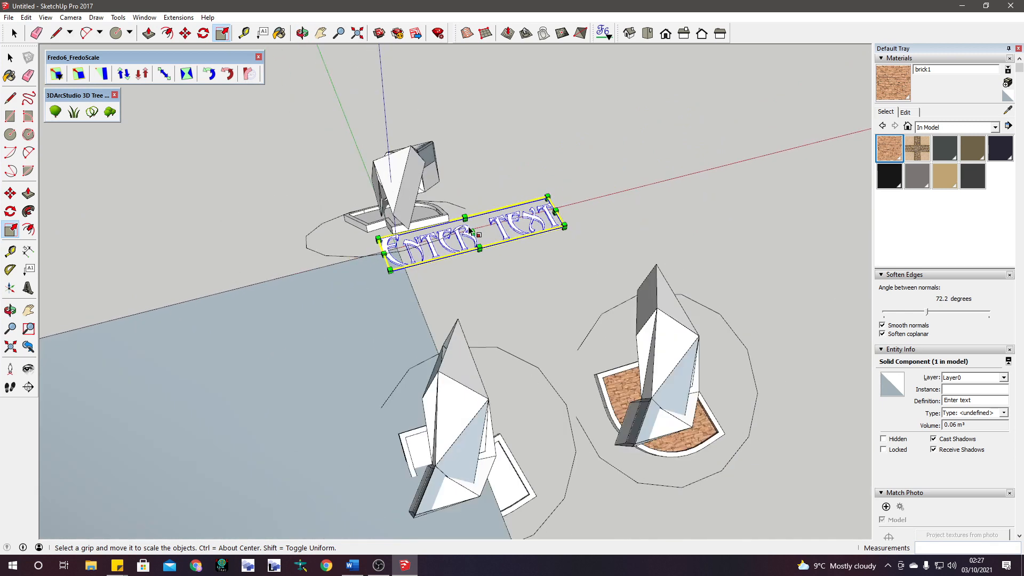
{"action": "scroll", "coordinate": [469, 231], "scroll_direction": "down", "scroll_amount": 3}
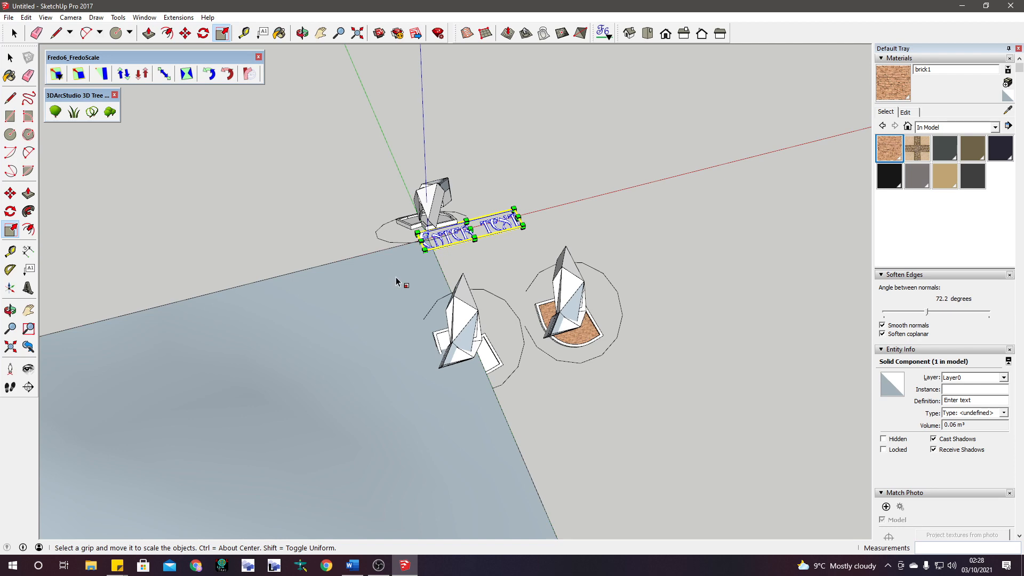
{"action": "scroll", "coordinate": [396, 278], "scroll_direction": "up", "scroll_amount": 5}
{"action": "scroll", "coordinate": [396, 278], "scroll_direction": "down", "scroll_amount": 3}
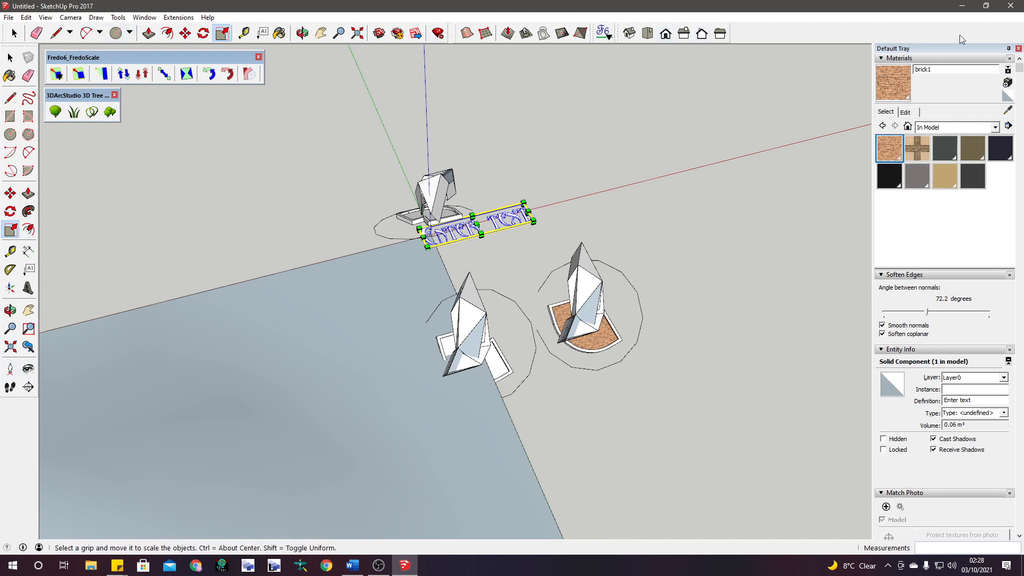
- Review the list of available toolbars without changing it and deselect the 3D text
{"action": "right_click", "coordinate": [810, 35]}
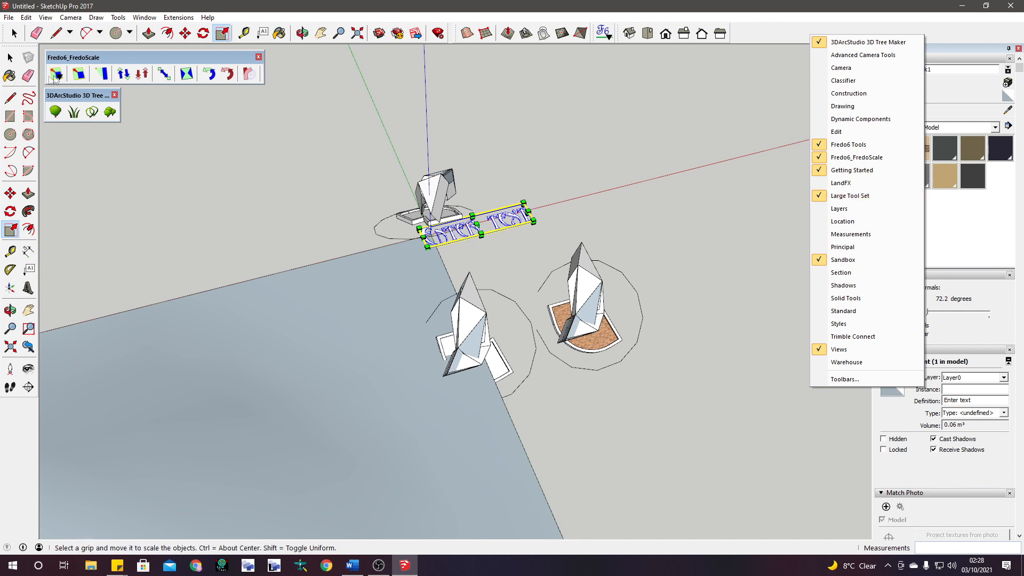
{"action": "left_click", "coordinate": [496, 5]}
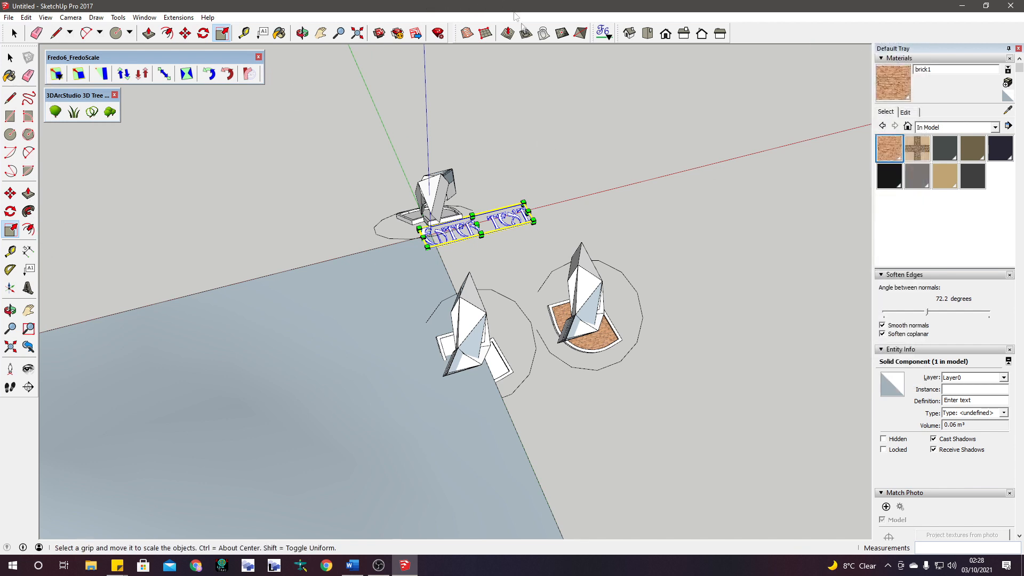
{"action": "key", "text": "space"}
{"action": "left_click", "coordinate": [276, 168]}
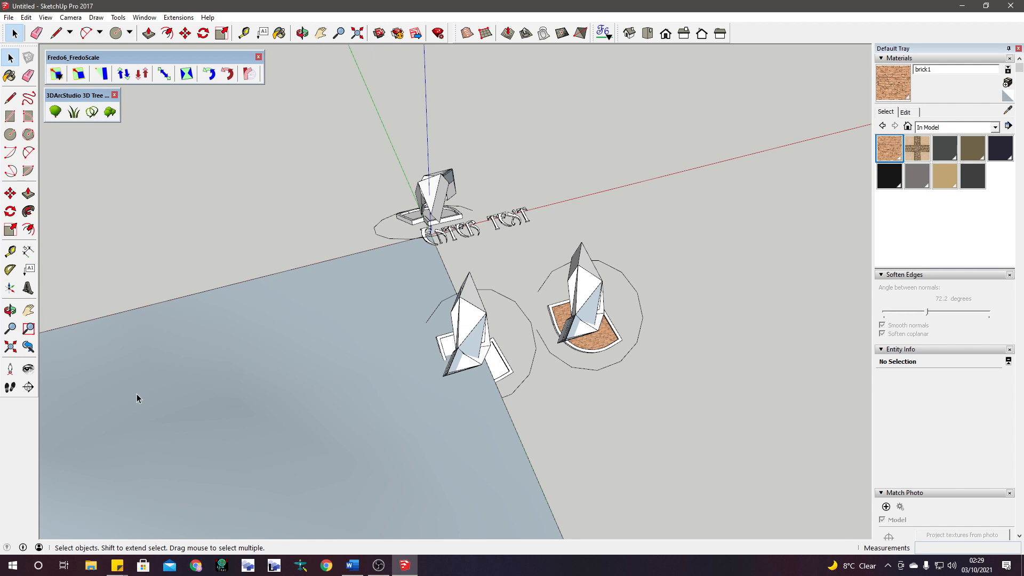
- Create 3D text reading "Soarfly" in Abaddon, 0.25 m high and extruded 0.03 m, and place it on the large blue-grey face
{"action": "left_click", "coordinate": [28, 288]}
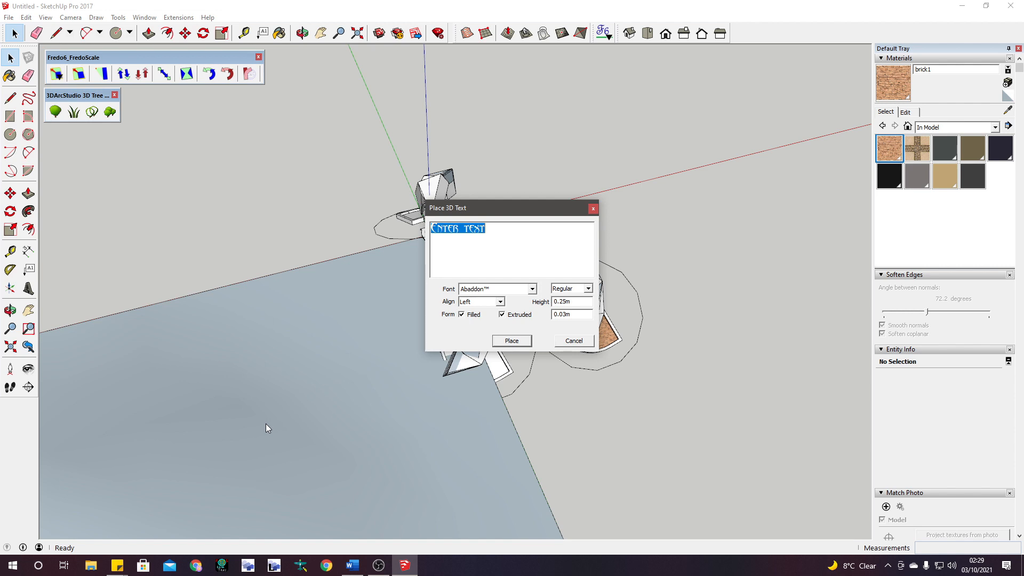
{"action": "type", "text": "Soarfly"}
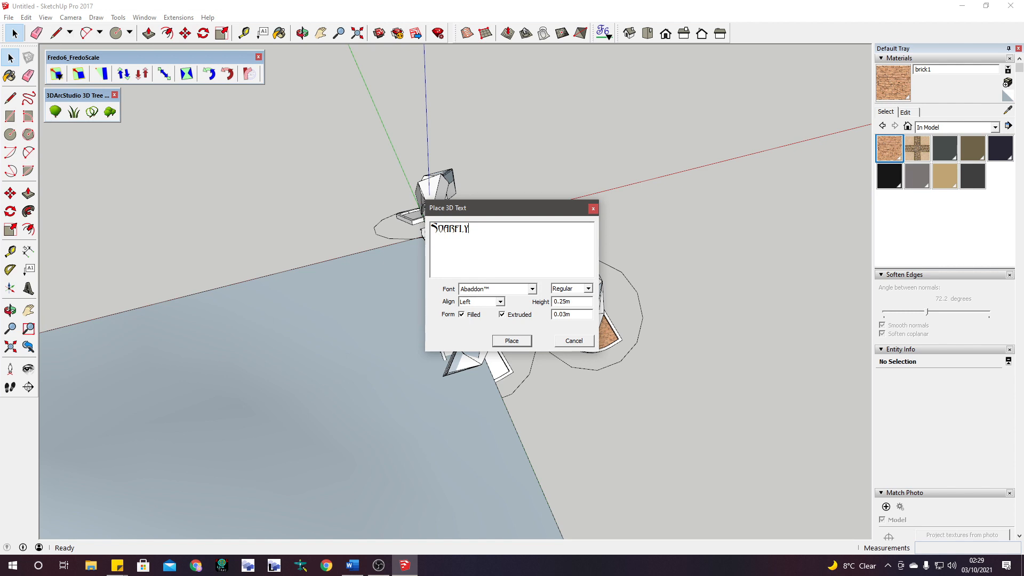
{"action": "left_click", "coordinate": [532, 290]}
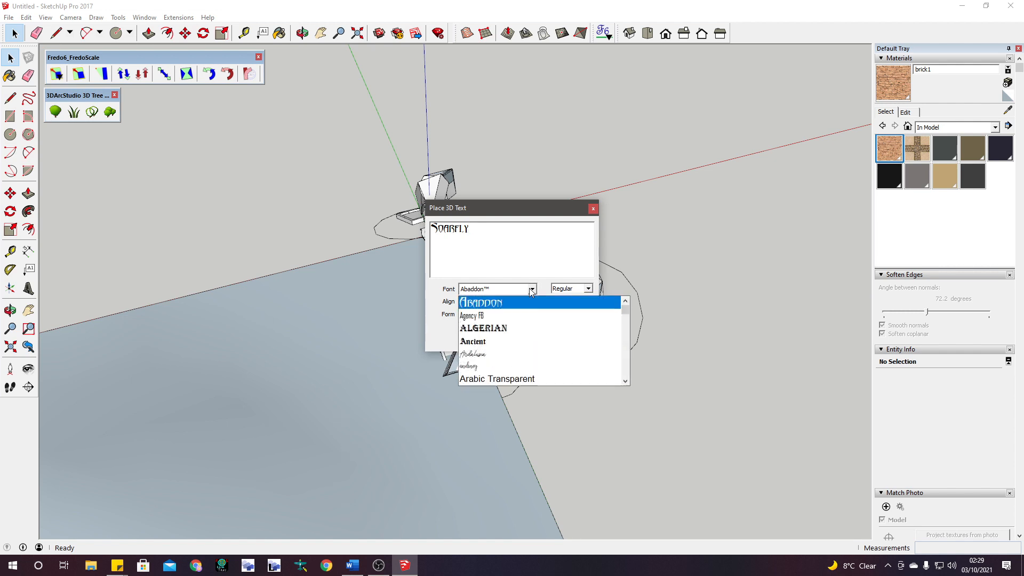
{"action": "left_click", "coordinate": [508, 247]}
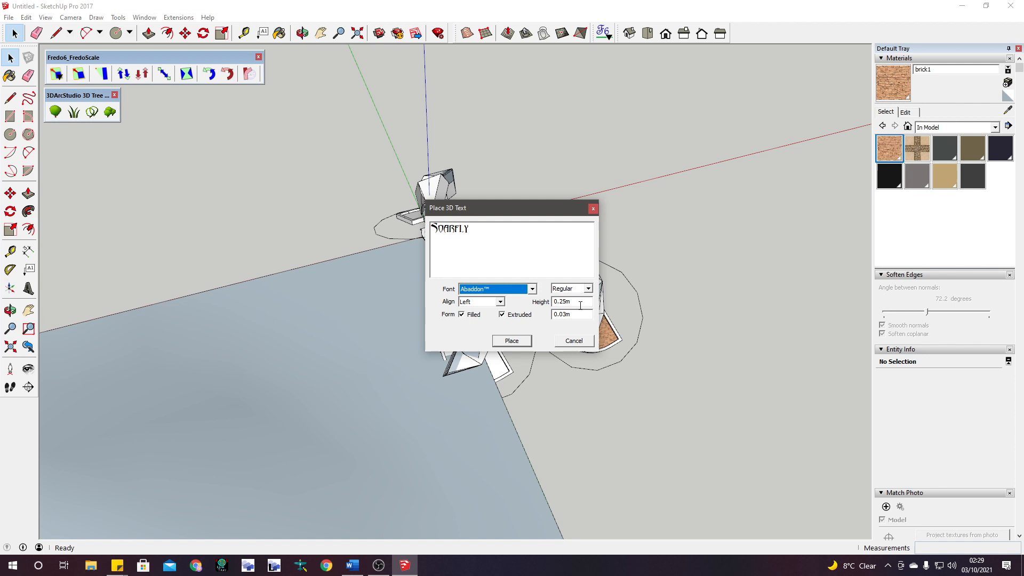
{"action": "left_click", "coordinate": [525, 342]}
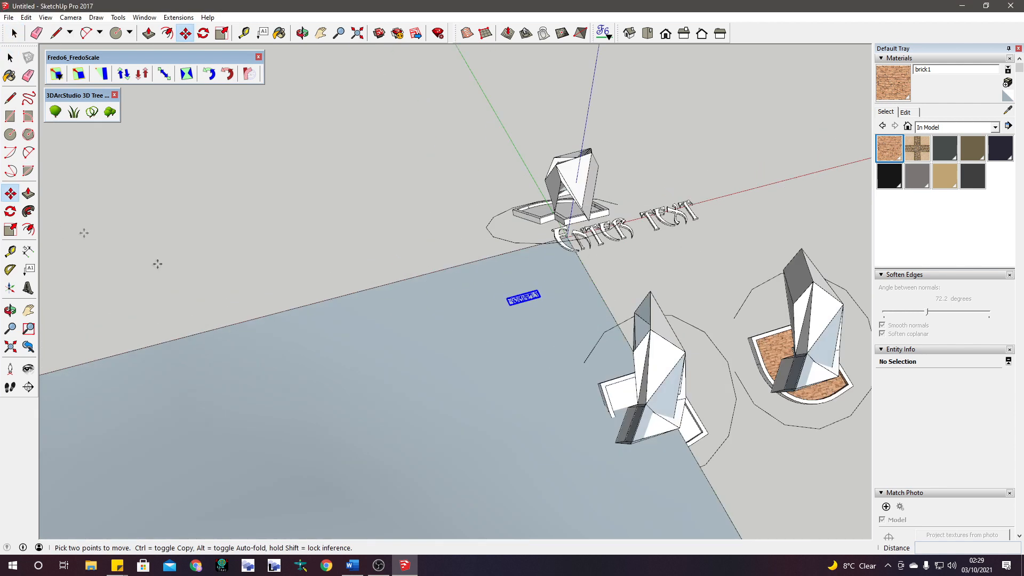
{"action": "scroll", "coordinate": [542, 229], "scroll_direction": "up", "scroll_amount": 5}
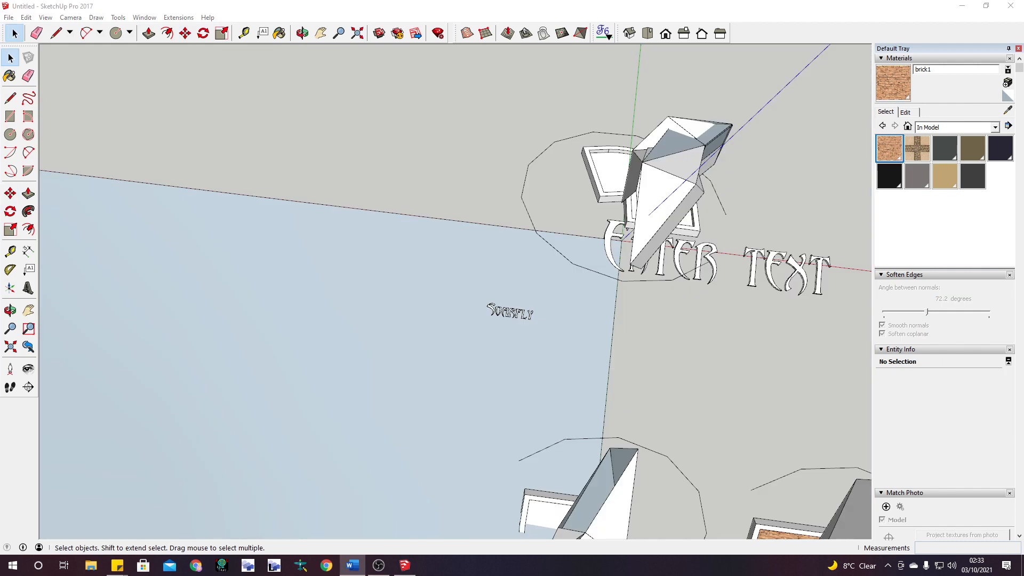